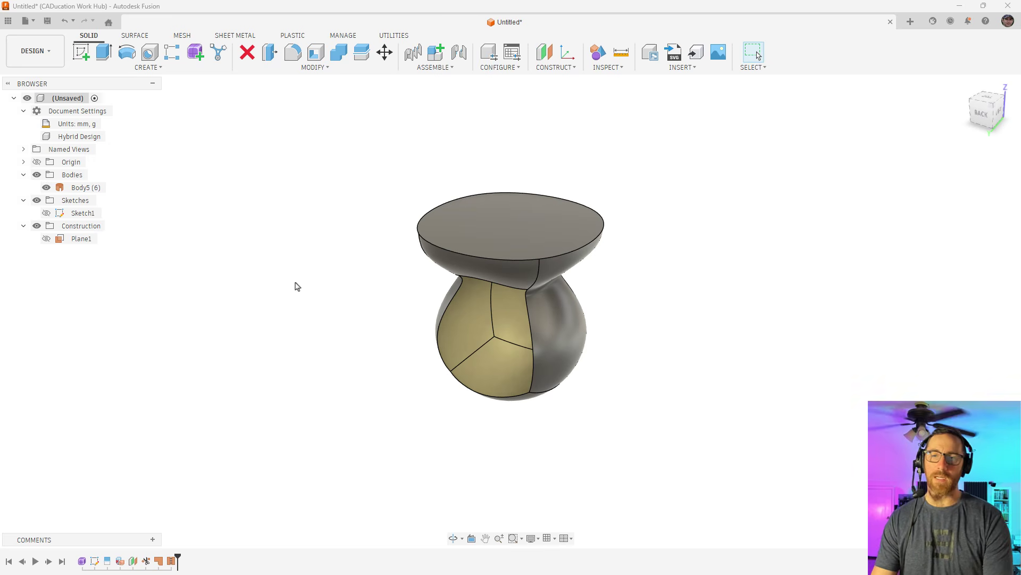
- Open the Fusion What's New page in the browser and look over the start of the March 2026 Product Update article
{"action": "left_click", "coordinate": [985, 21]}
{"action": "left_click", "coordinate": [912, 117]}
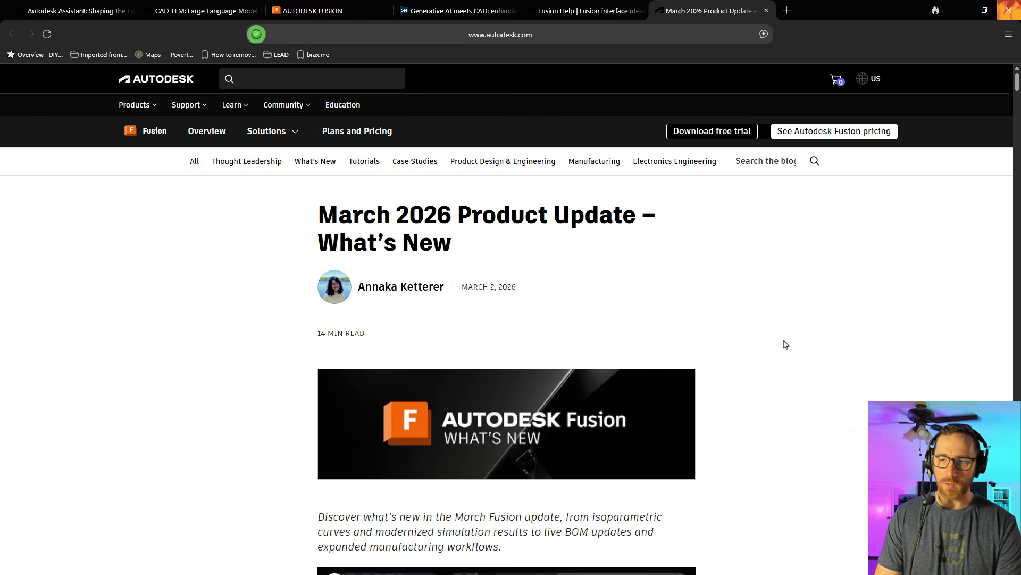
{"action": "scroll", "coordinate": [803, 340], "scroll_direction": "down", "scroll_amount": 3}
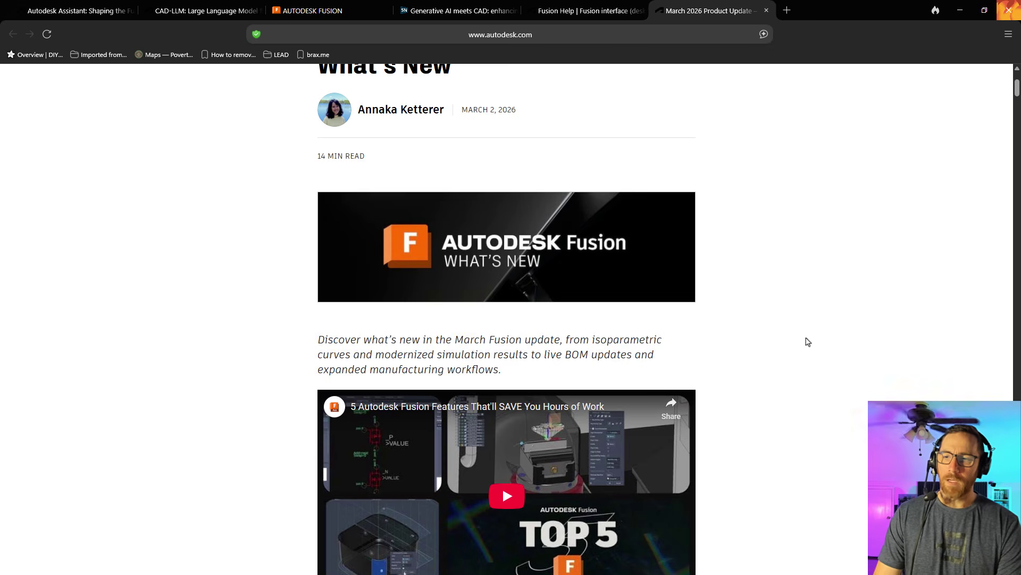
{"action": "scroll", "coordinate": [812, 339], "scroll_direction": "up", "scroll_amount": 3}
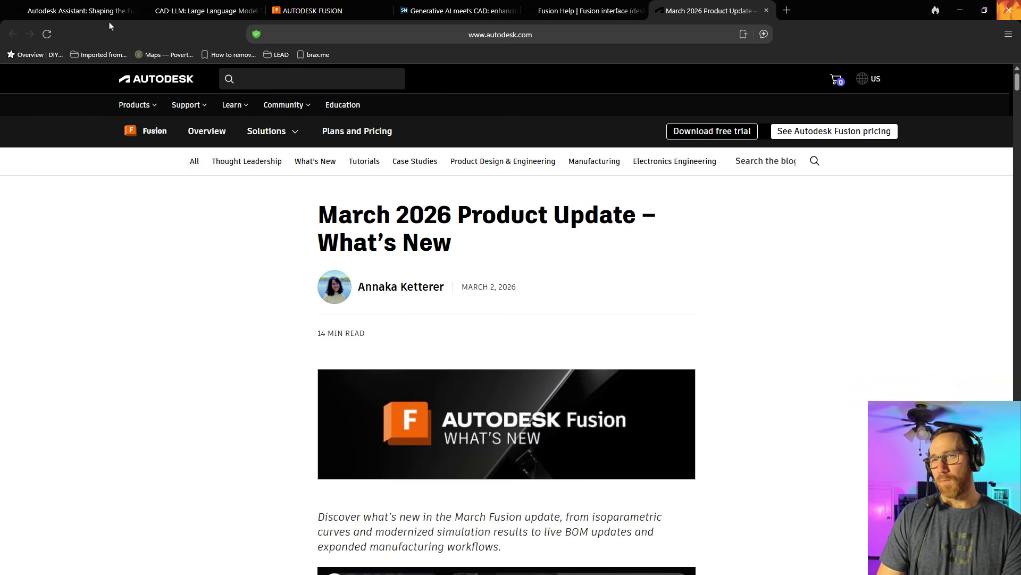
- Read through the Autodesk Assistant article's introduction, table of contents and Fusion section in the browser, and return to Fusion
{"action": "left_click", "coordinate": [95, 17]}
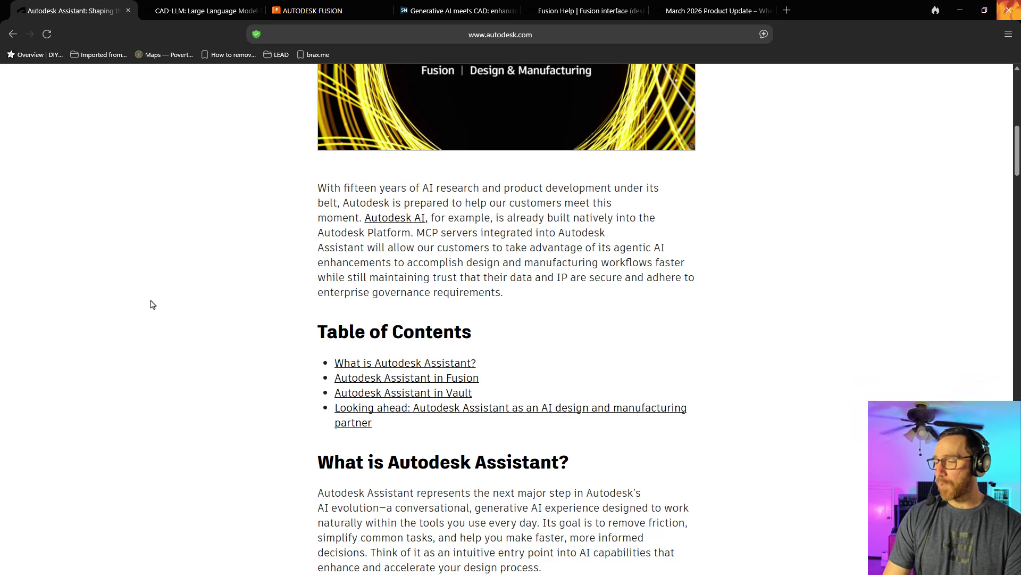
{"action": "scroll", "coordinate": [186, 302], "scroll_direction": "up", "scroll_amount": 7}
{"action": "scroll", "coordinate": [213, 312], "scroll_direction": "down", "scroll_amount": 2}
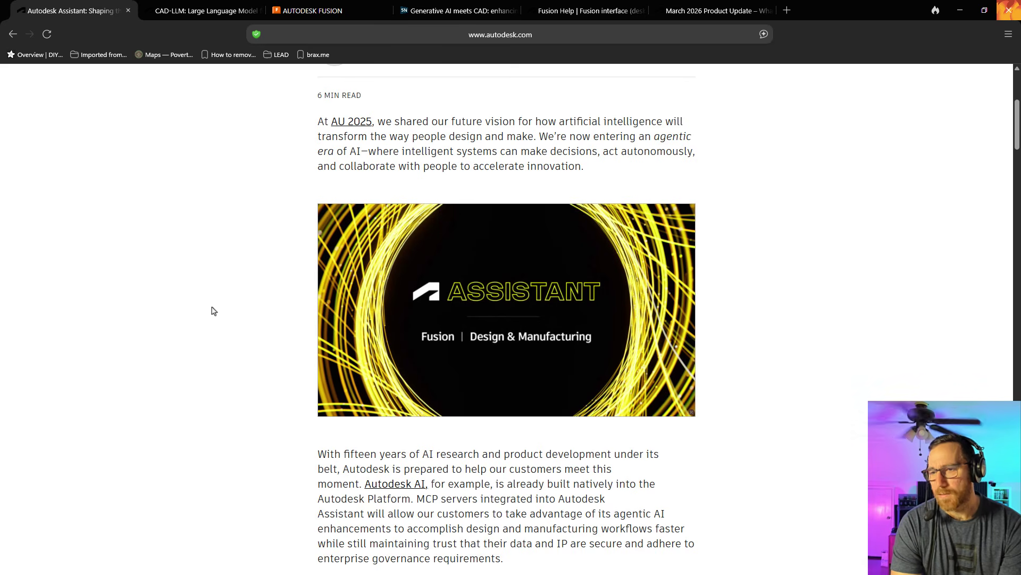
{"action": "scroll", "coordinate": [402, 298], "scroll_direction": "down", "scroll_amount": 6}
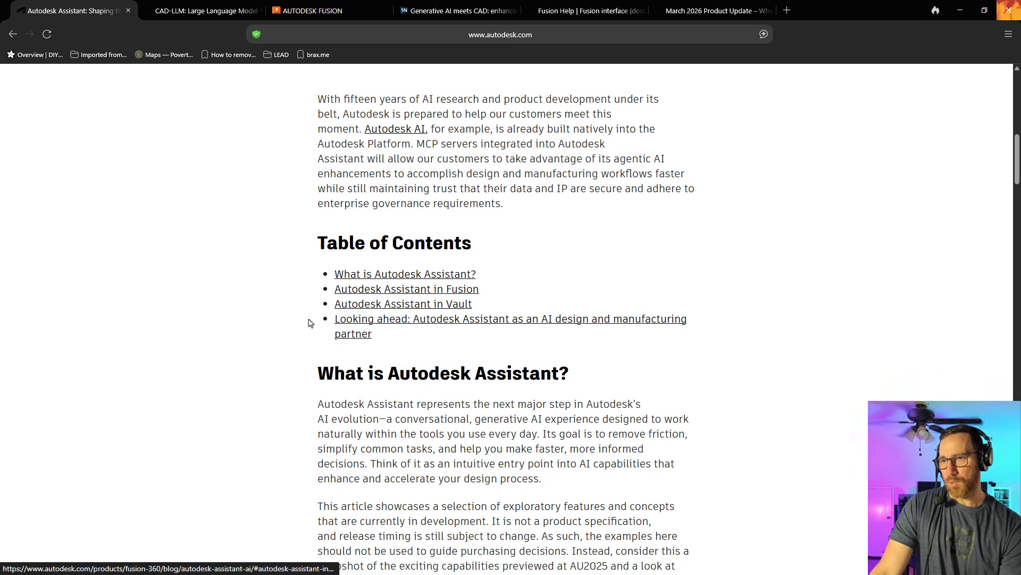
{"action": "scroll", "coordinate": [309, 327], "scroll_direction": "down", "scroll_amount": 5}
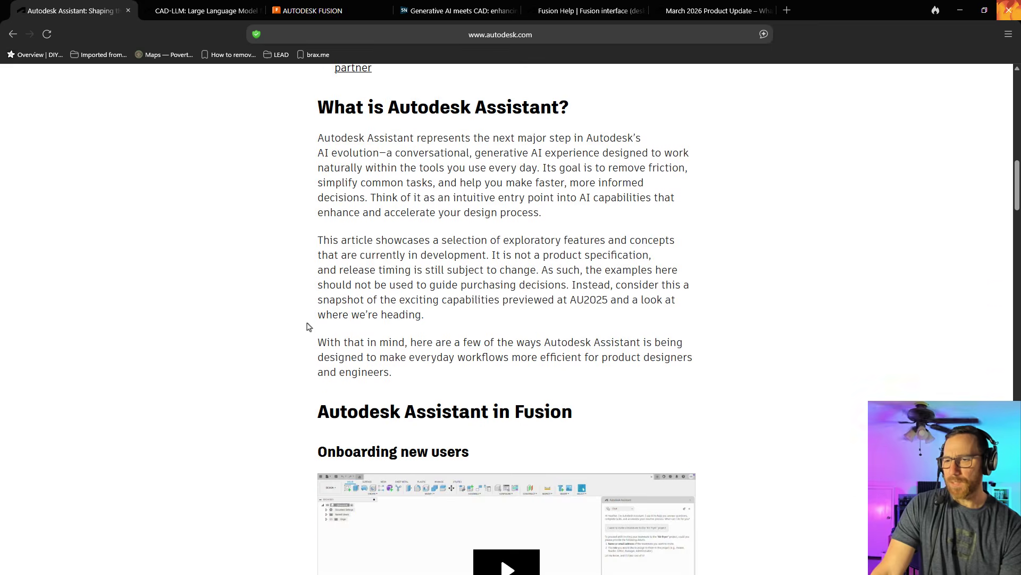
{"action": "scroll", "coordinate": [308, 326], "scroll_direction": "down", "scroll_amount": 3}
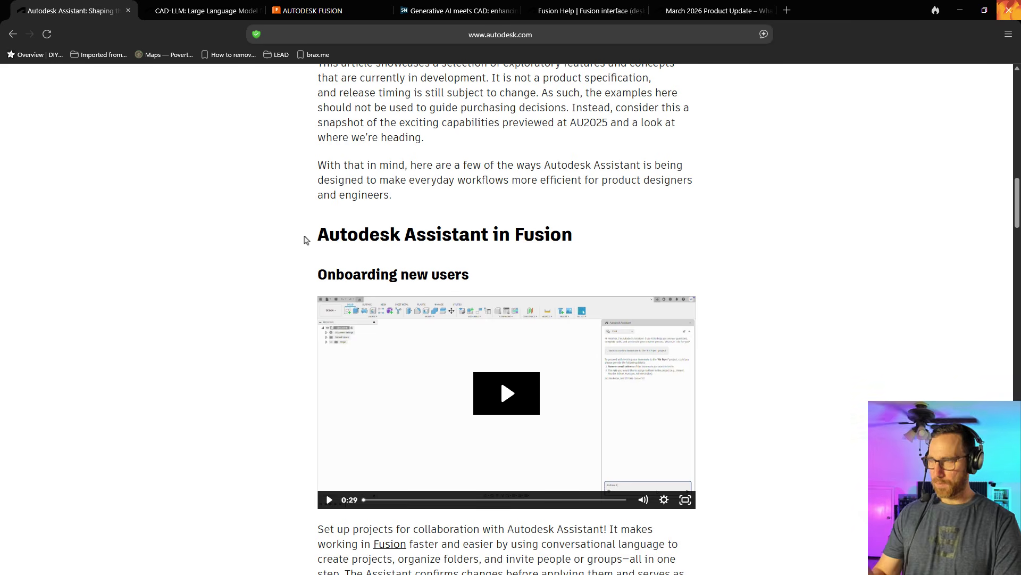
{"action": "scroll", "coordinate": [389, 345], "scroll_direction": "up", "scroll_amount": 10}
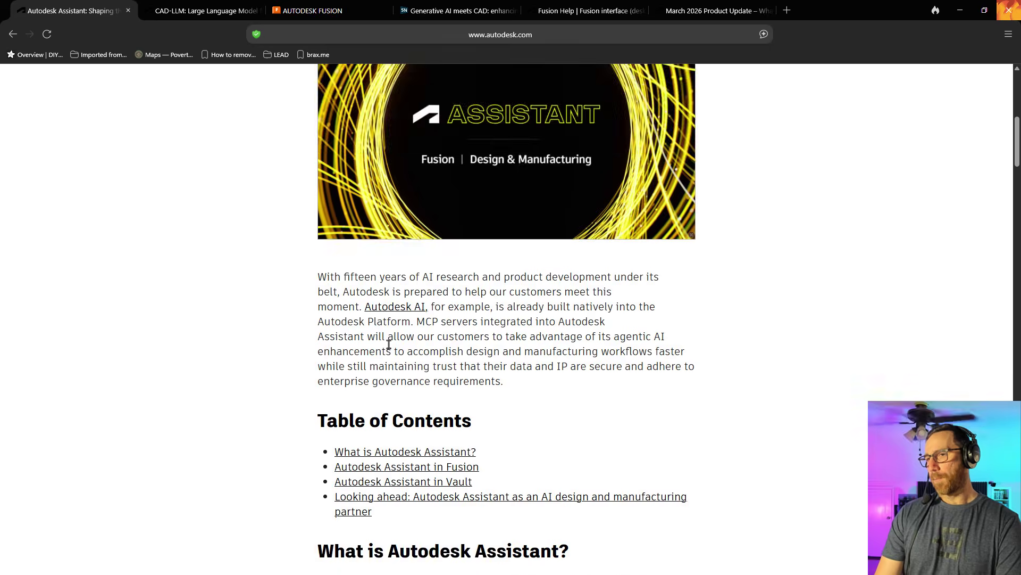
{"action": "scroll", "coordinate": [389, 345], "scroll_direction": "up", "scroll_amount": 8}
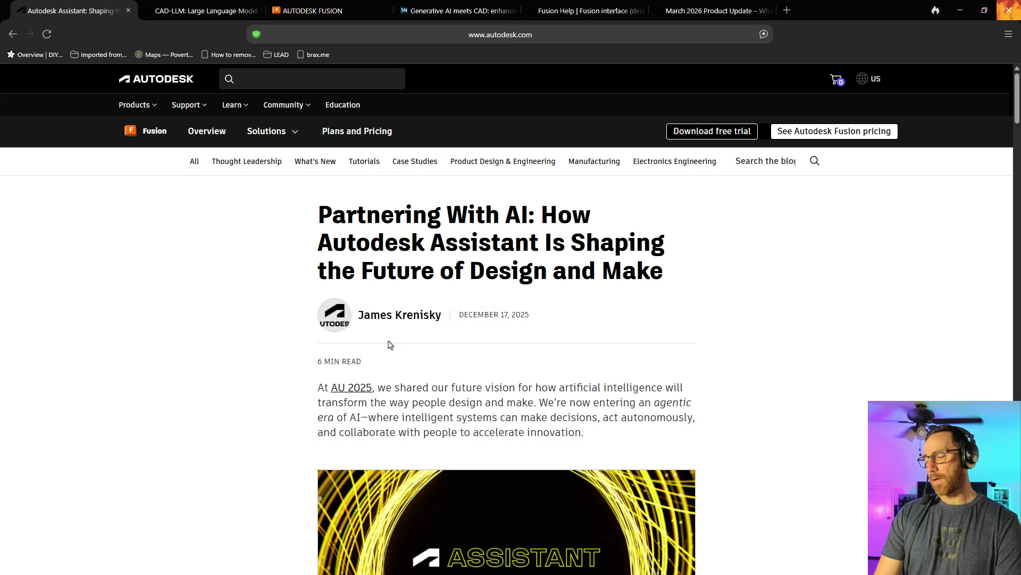
{"action": "left_click", "coordinate": [964, 10]}
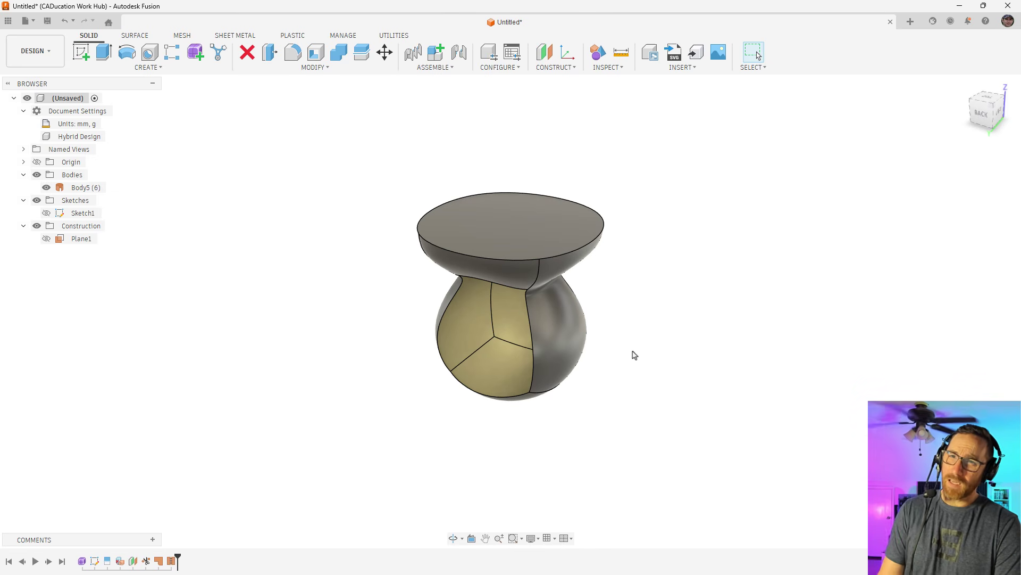
- Start a new sketch on the horizontal XY origin plane
{"action": "left_click", "coordinate": [83, 56]}
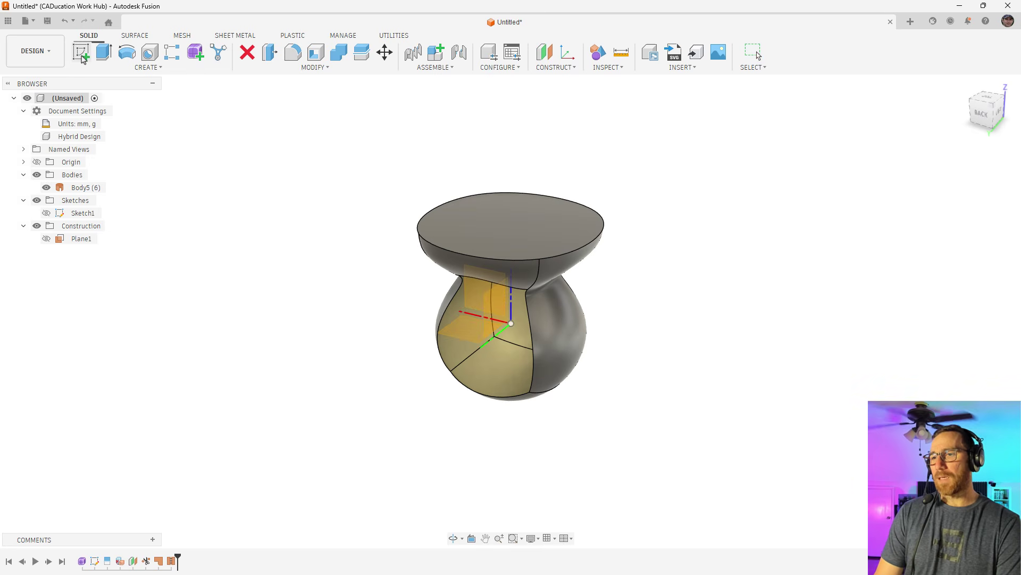
{"action": "left_click", "coordinate": [82, 56]}
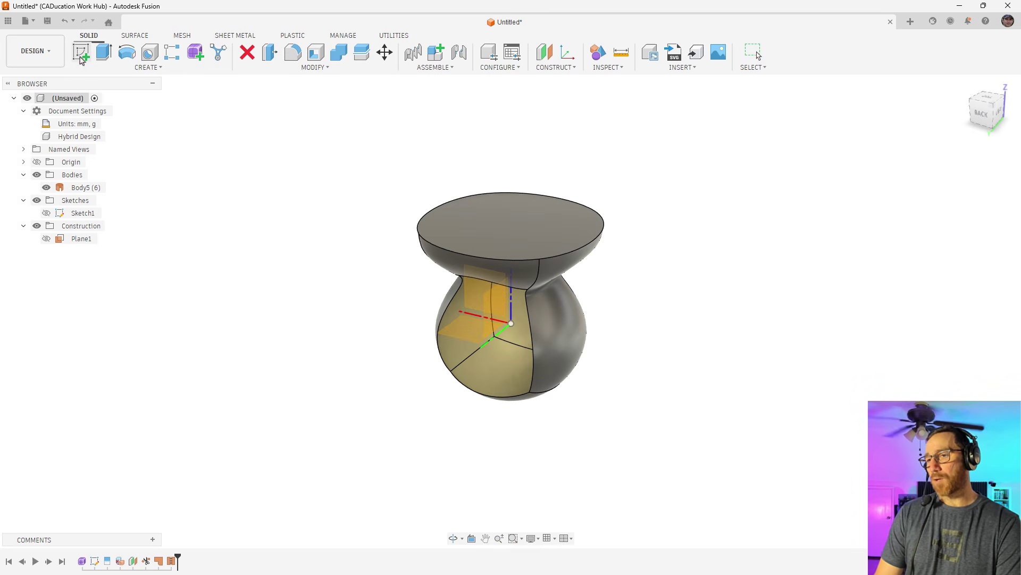
{"action": "left_click", "coordinate": [452, 336]}
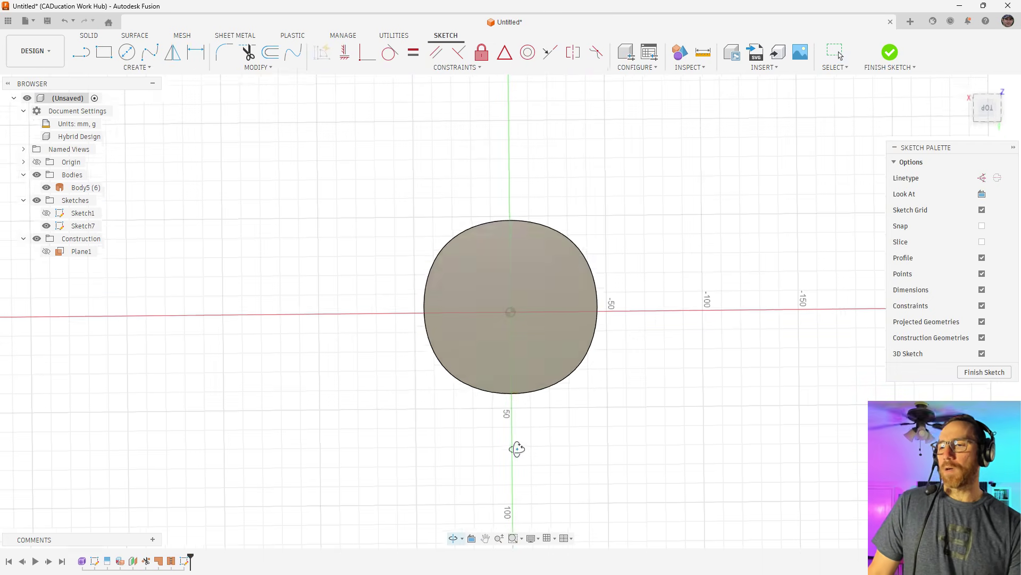
- Create linked intersection curves in the sketch from the two body faces on either side of the opening, with Projection Link enabled
{"action": "mouse_move", "coordinate": [515, 447]}
{"action": "middle_mouse_down", "text": "shift"}
{"action": "mouse_move", "coordinate": [530, 366]}
{"action": "mouse_move", "coordinate": [470, 380]}
{"action": "middle_mouse_up", "text": "shift"}
{"action": "scroll", "coordinate": [509, 338], "scroll_direction": "up", "scroll_amount": 5}
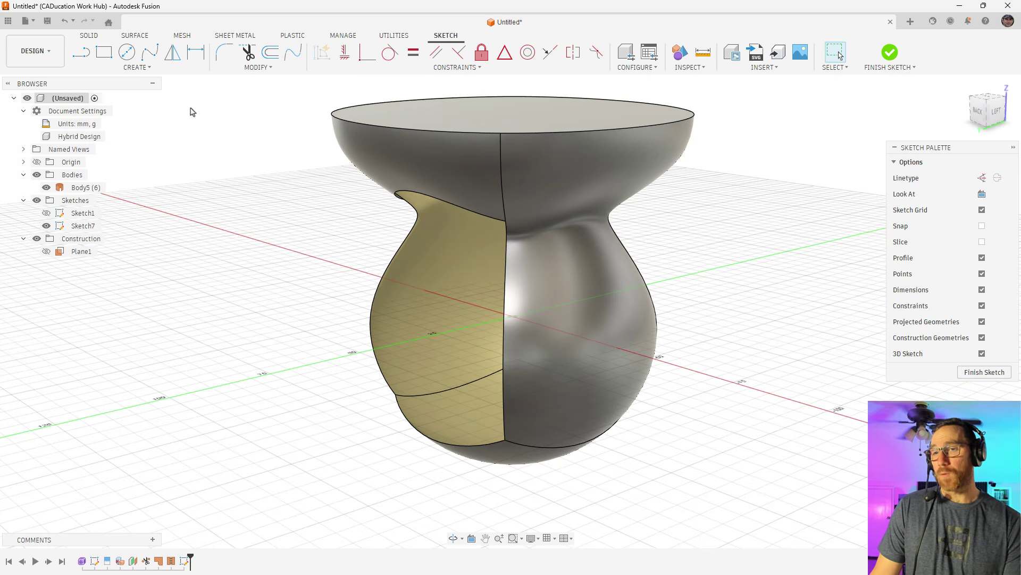
{"action": "left_click", "coordinate": [159, 74]}
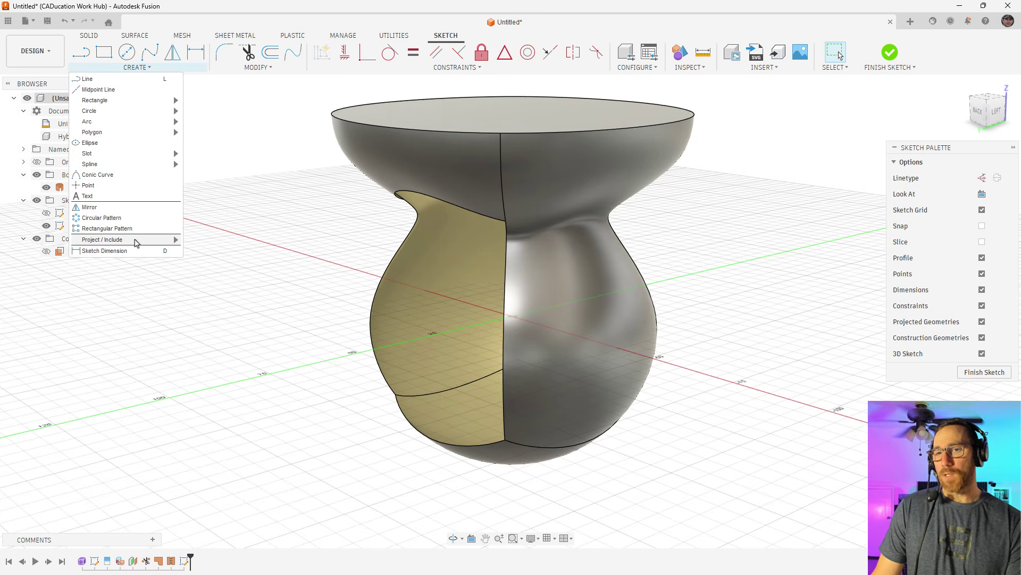
{"action": "mouse_move", "coordinate": [137, 242]}
{"action": "left_click", "coordinate": [204, 250]}
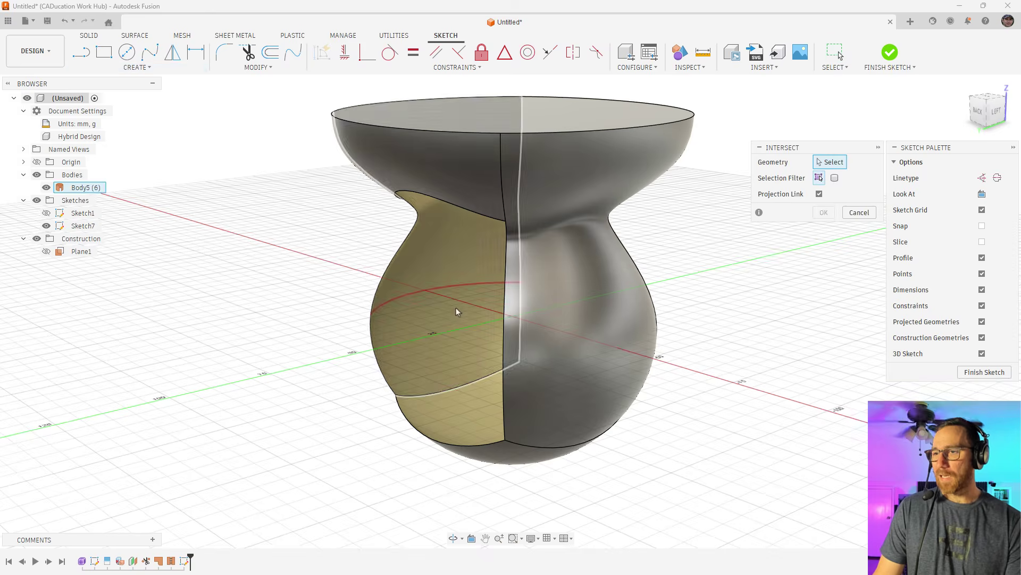
{"action": "left_click", "coordinate": [560, 312]}
{"action": "left_click", "coordinate": [422, 286]}
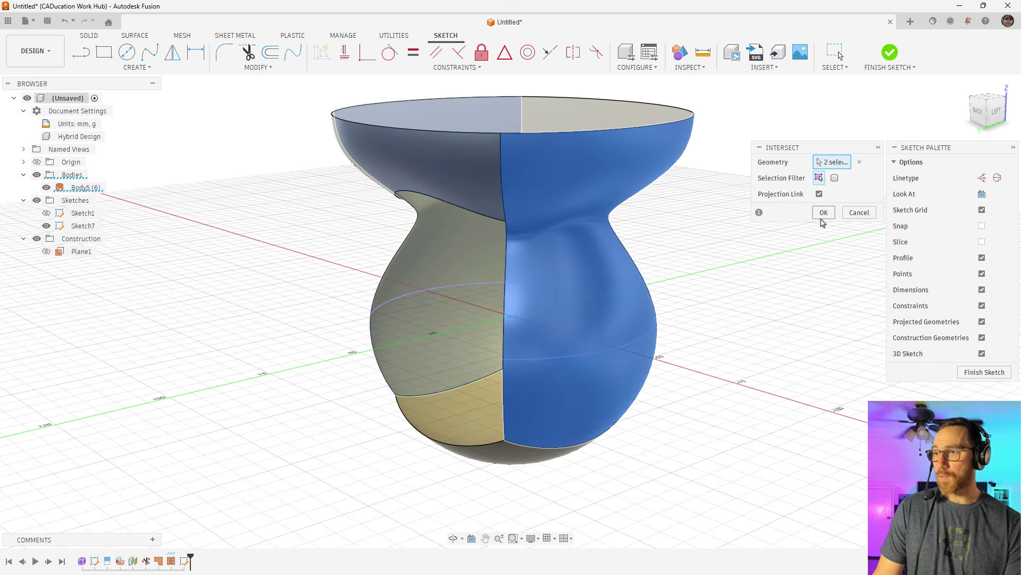
{"action": "left_click", "coordinate": [824, 213]}
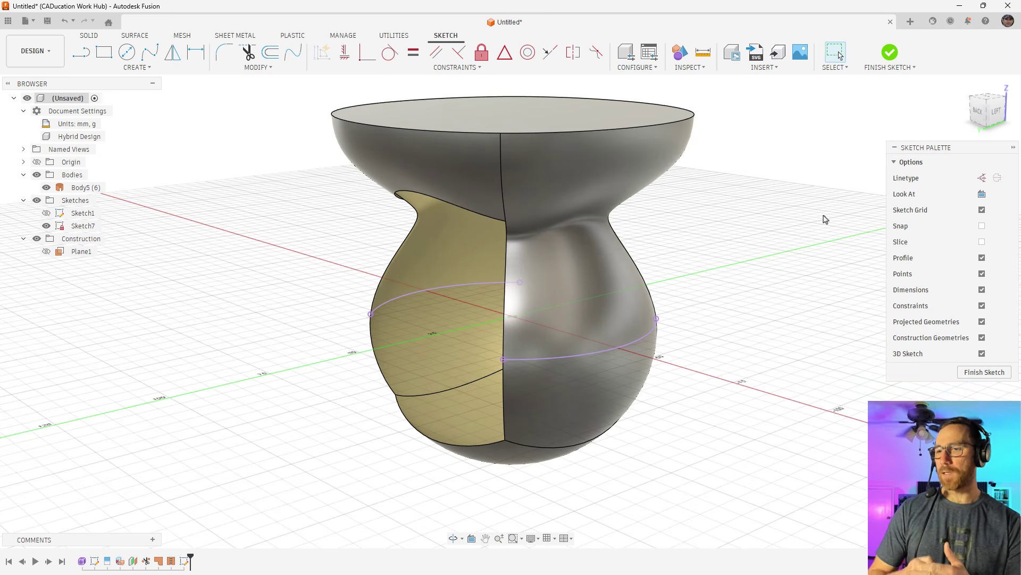
- Bridge the opening with a blend curve between the facing ends of the two intersection curves and finish the sketch
{"action": "left_click", "coordinate": [293, 51]}
{"action": "left_click", "coordinate": [372, 312]}
{"action": "left_click", "coordinate": [506, 360]}
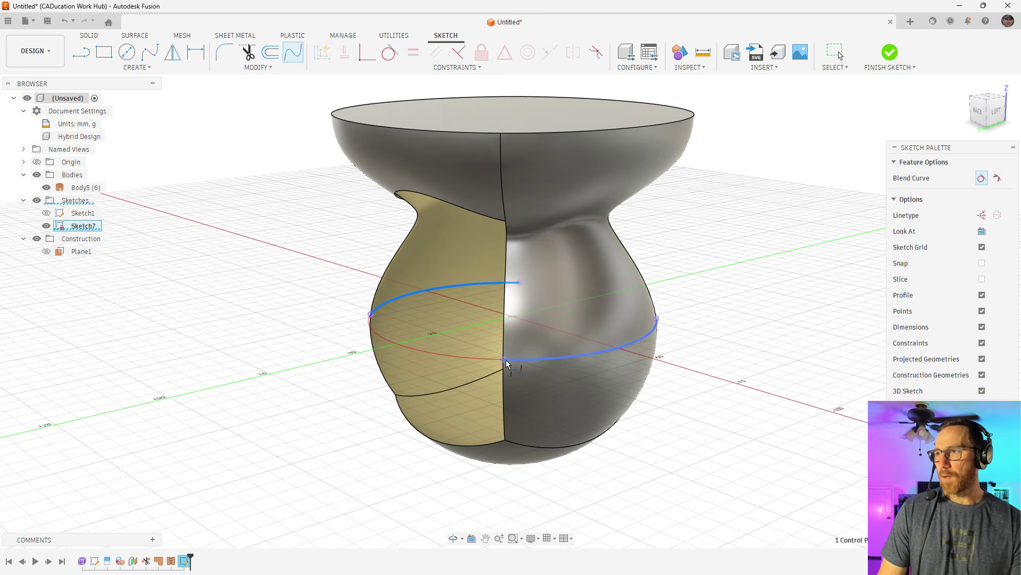
{"action": "key", "text": "Return"}
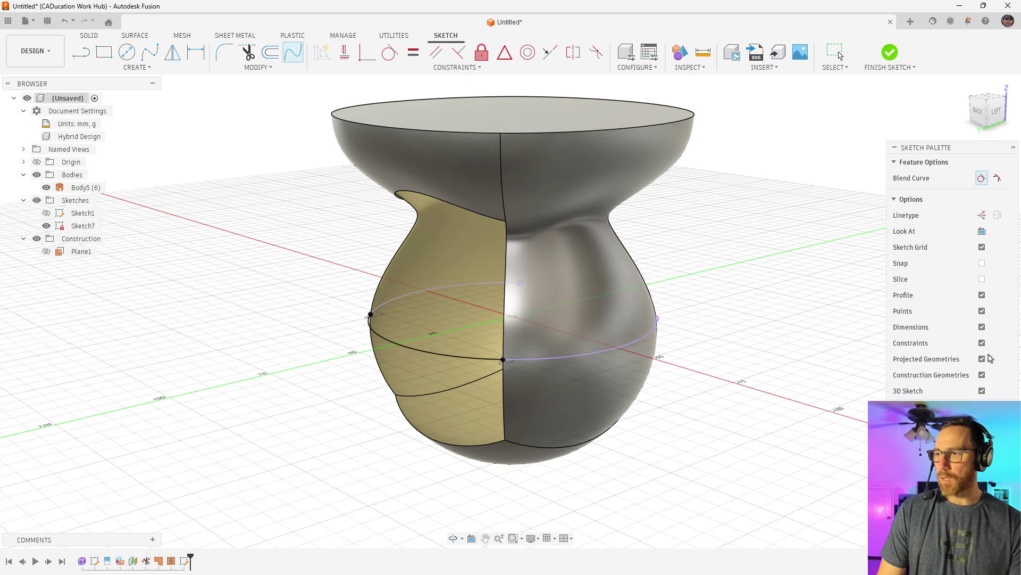
{"action": "left_click", "coordinate": [971, 400]}
- Begin a surface loft with the opening's two vertical side edges as its profiles
{"action": "mouse_move", "coordinate": [717, 400]}
{"action": "middle_mouse_down", "text": "shift"}
{"action": "mouse_move", "coordinate": [743, 390]}
{"action": "mouse_move", "coordinate": [713, 403]}
{"action": "middle_mouse_up", "text": "shift"}
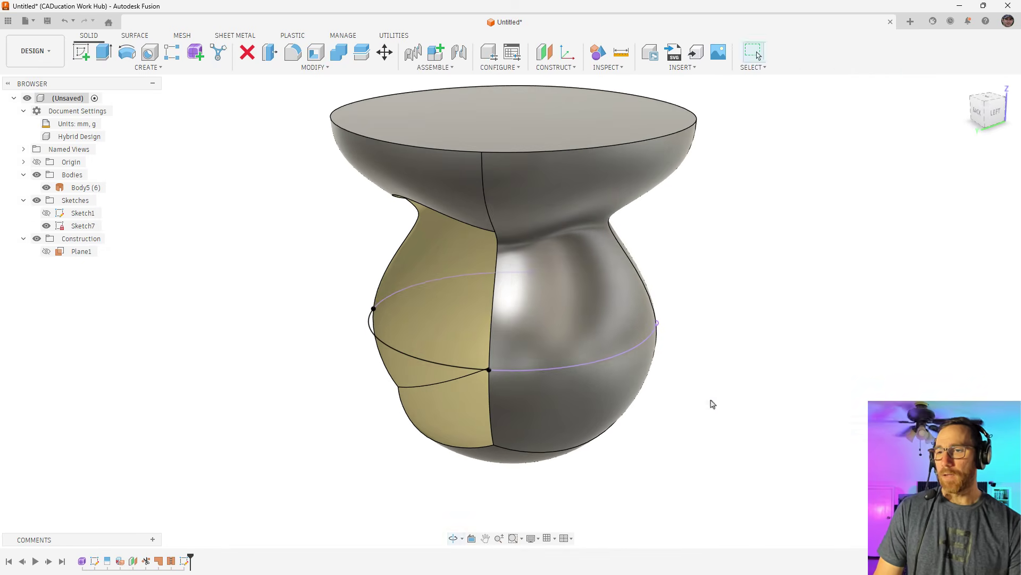
{"action": "left_click", "coordinate": [135, 36]}
{"action": "left_click", "coordinate": [136, 68]}
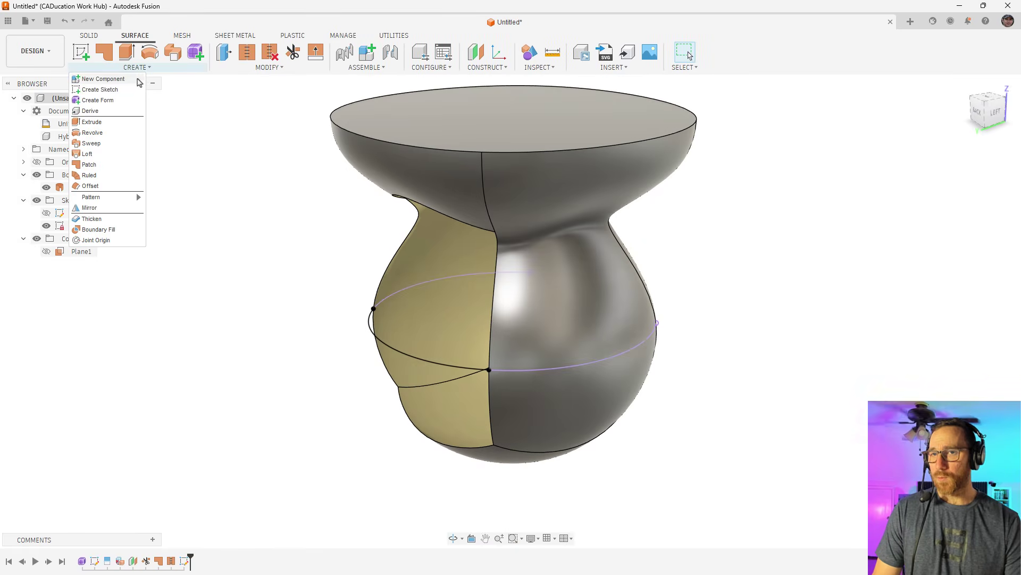
{"action": "left_click", "coordinate": [88, 154]}
{"action": "left_click", "coordinate": [408, 238]}
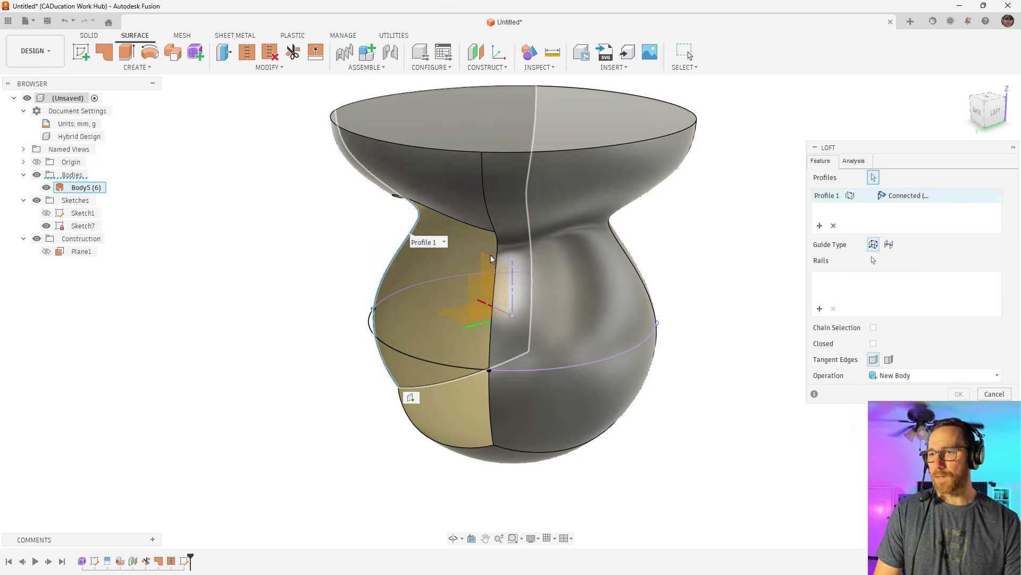
{"action": "left_click", "coordinate": [496, 260]}
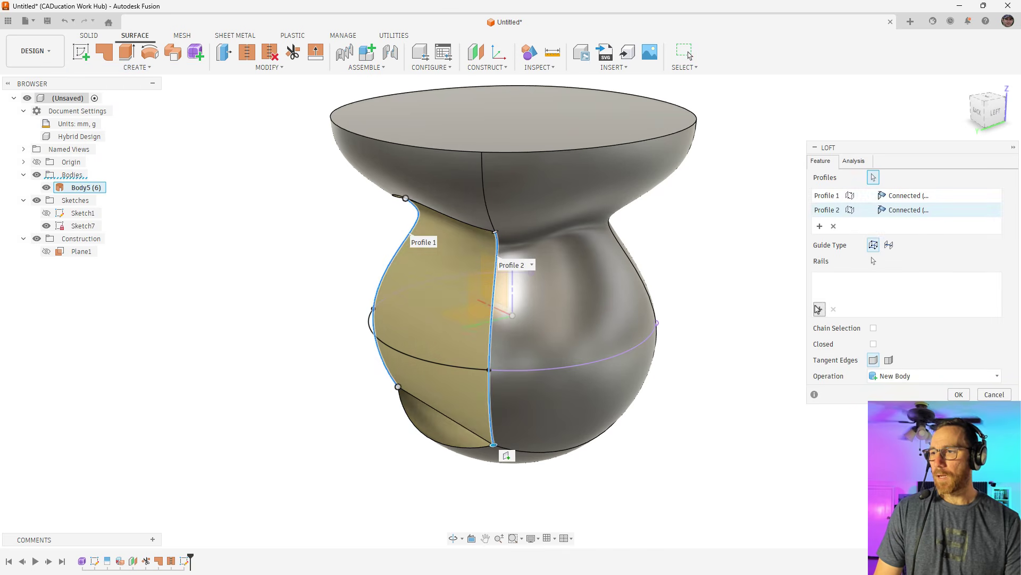
- Add the opening's lower edge, the sketched blend curve and the opening's upper edge as the loft's three rails
{"action": "left_click", "coordinate": [820, 309]}
{"action": "left_click", "coordinate": [473, 448]}
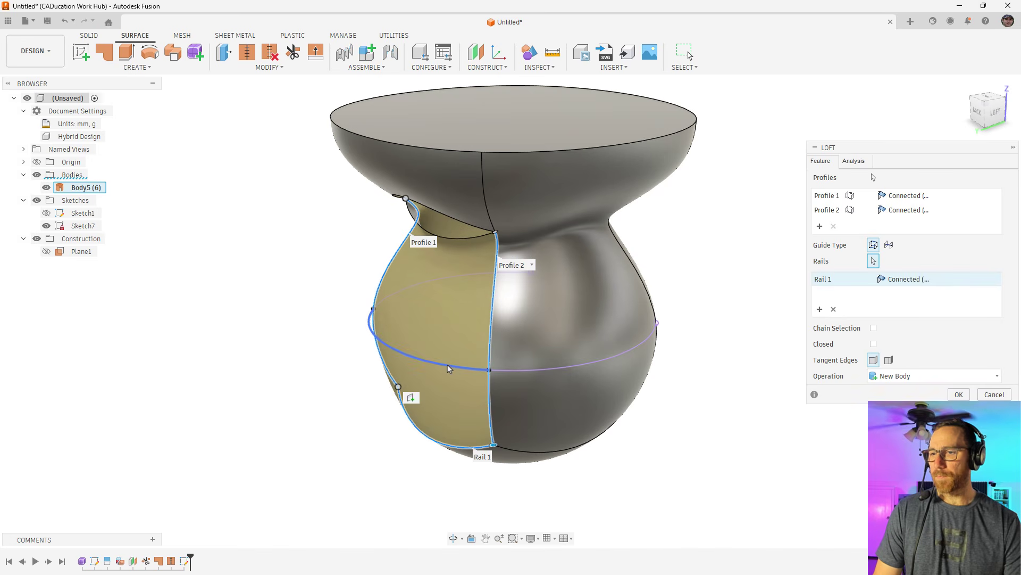
{"action": "left_click", "coordinate": [448, 362]}
{"action": "left_click", "coordinate": [446, 221]}
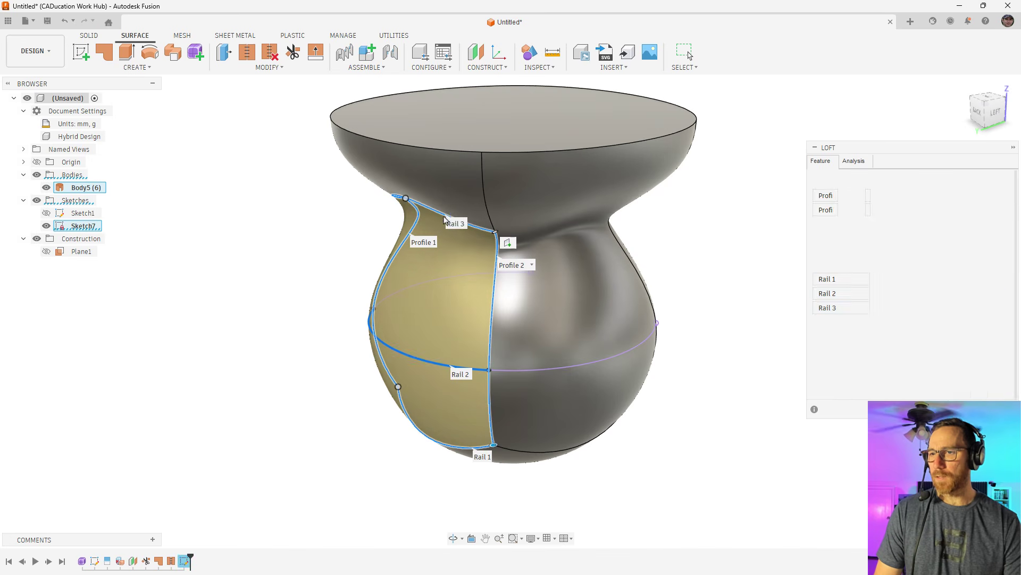
- Set Tangent (G1) continuity for both loft profiles and for the lower and upper edge rails
{"action": "left_click", "coordinate": [909, 215]}
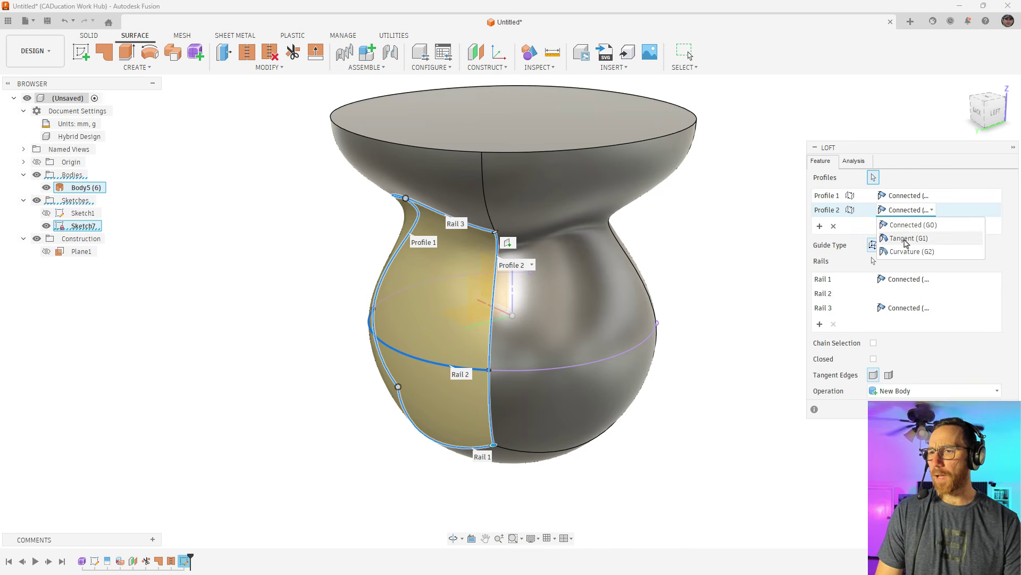
{"action": "left_click", "coordinate": [909, 238]}
{"action": "left_click", "coordinate": [907, 195]}
{"action": "left_click", "coordinate": [904, 224]}
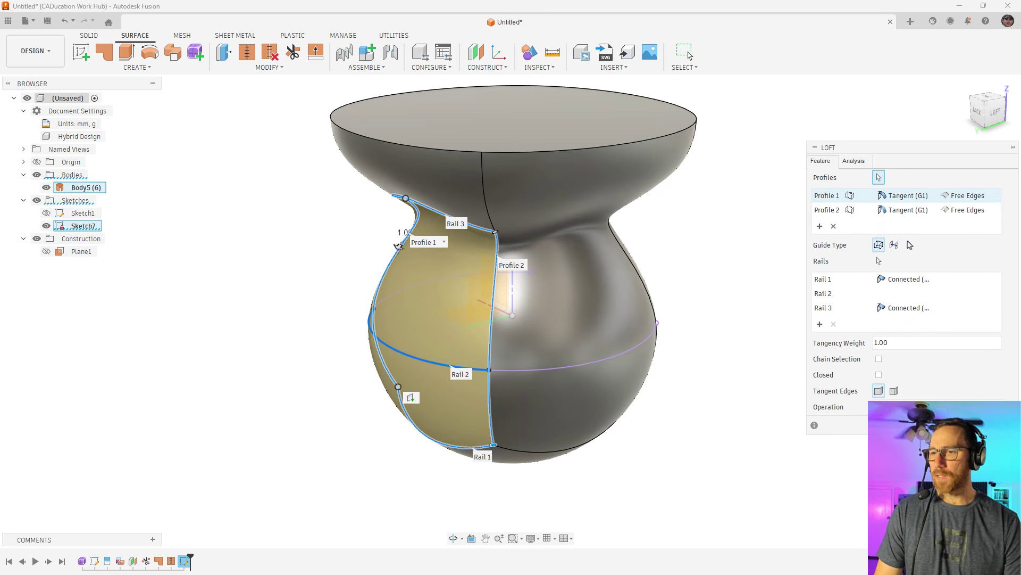
{"action": "left_click", "coordinate": [907, 278]}
{"action": "left_click", "coordinate": [907, 307]}
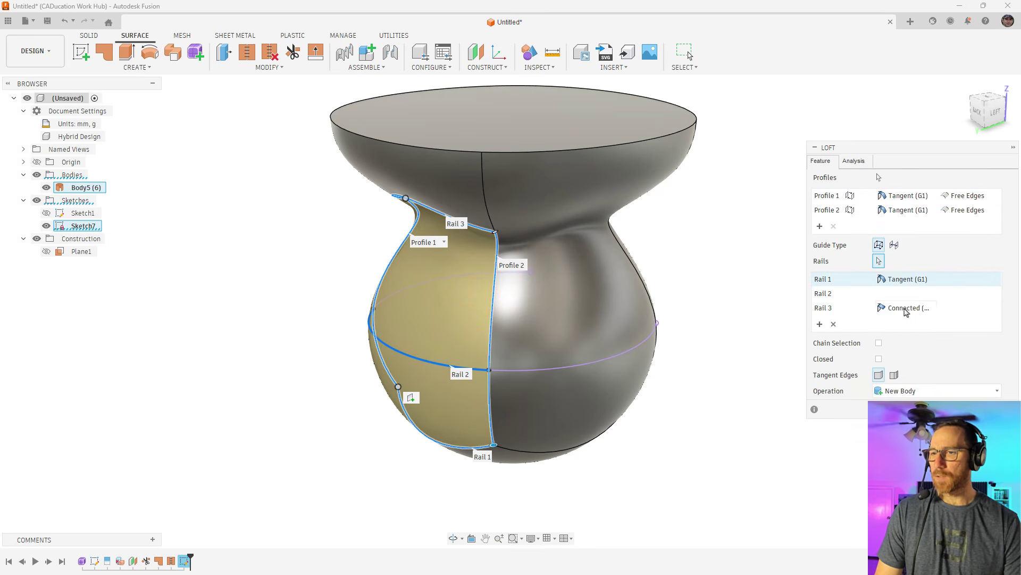
{"action": "left_click", "coordinate": [907, 307]}
{"action": "left_click", "coordinate": [907, 337]}
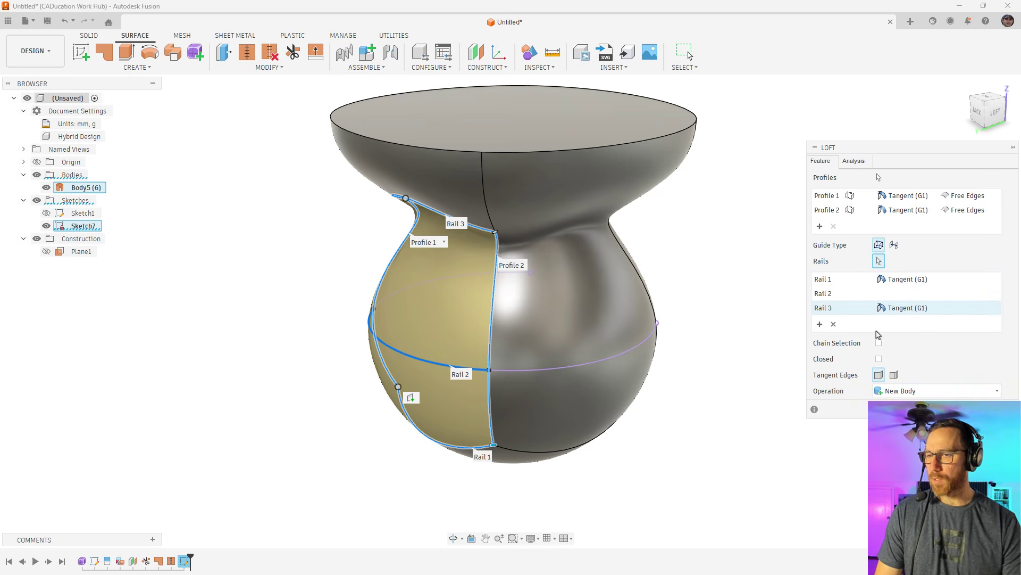
- Set both loft profiles to Curvature (G2) continuity and inspect the surface preview from the side
{"action": "middle_click_drag", "start_coordinate": [656, 358], "coordinate": [697, 326], "text": "shift"}
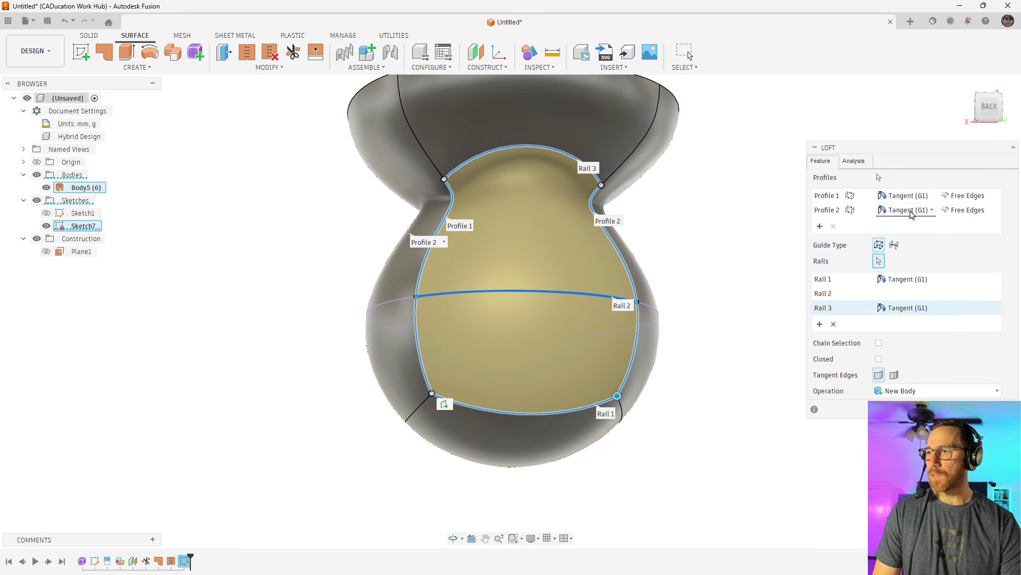
{"action": "left_click", "coordinate": [905, 210]}
{"action": "left_click", "coordinate": [908, 251]}
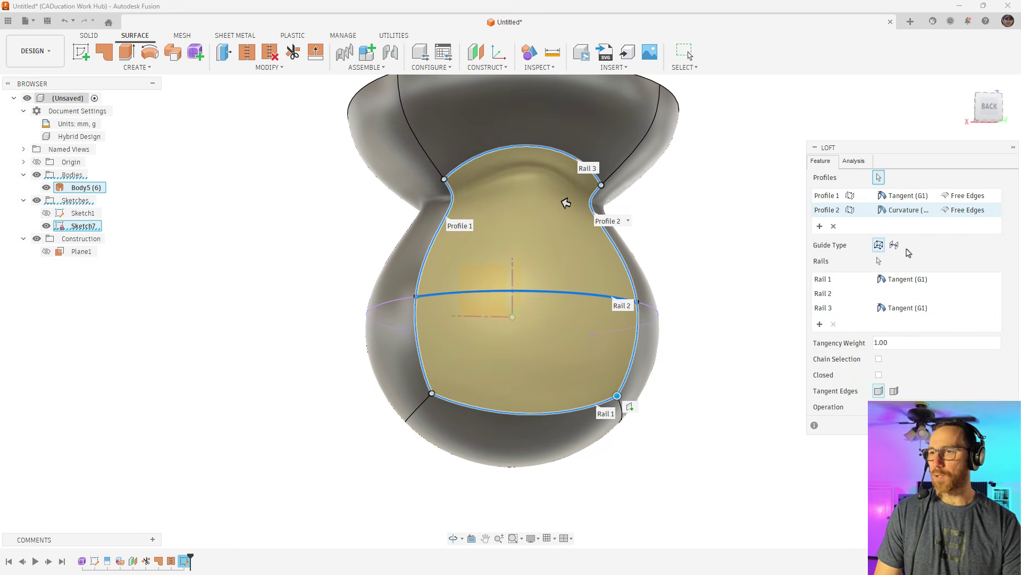
{"action": "left_click", "coordinate": [905, 196]}
{"action": "left_click", "coordinate": [899, 237]}
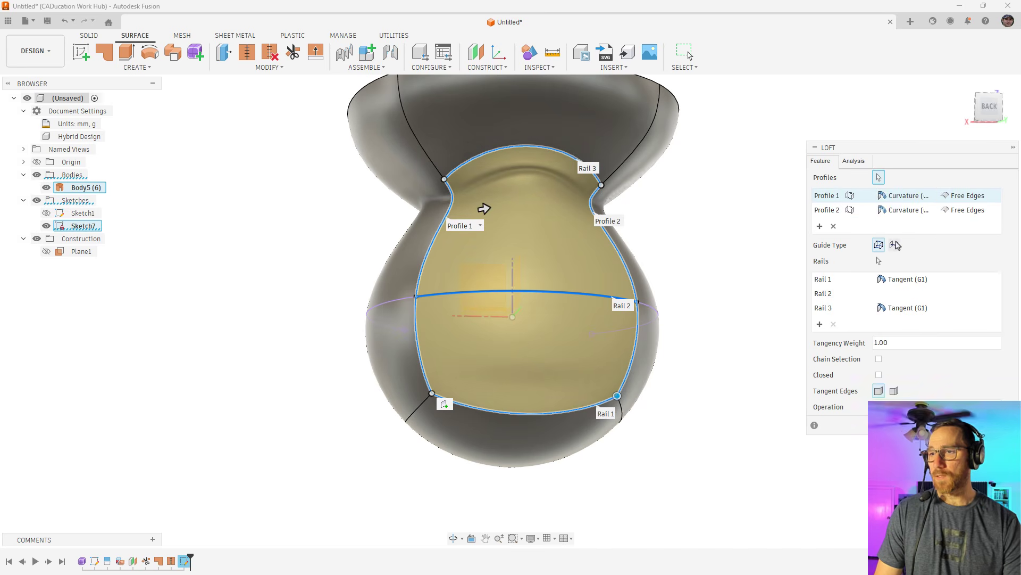
{"action": "middle_click_drag", "start_coordinate": [755, 312], "coordinate": [666, 316], "text": "shift"}
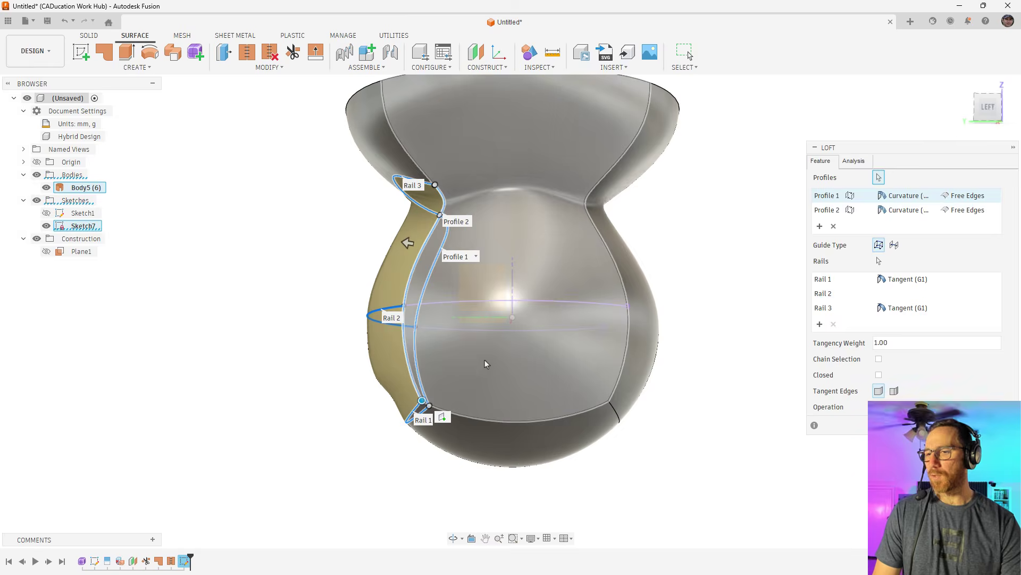
- Set both loft profiles to Tangent (G1) continuity and complete the surface loft over the opening
{"action": "left_click", "coordinate": [904, 196]}
{"action": "left_click", "coordinate": [909, 224]}
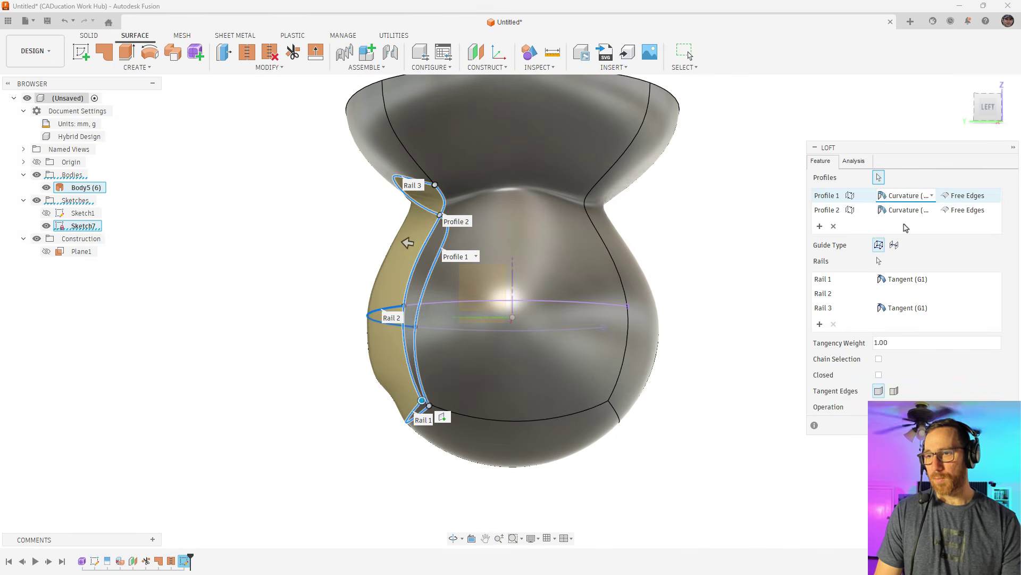
{"action": "left_click", "coordinate": [907, 211]}
{"action": "left_click", "coordinate": [908, 238]}
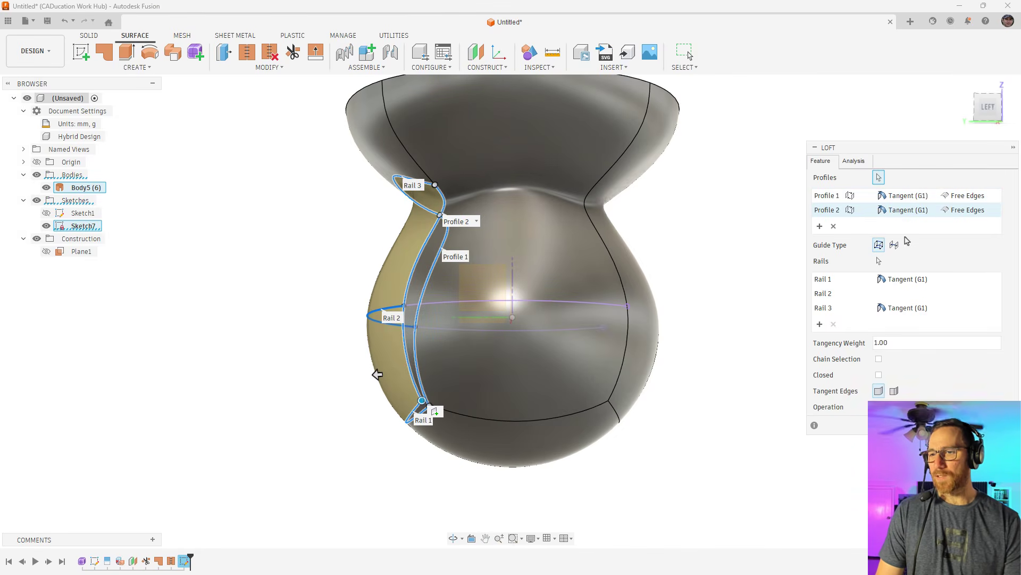
{"action": "key", "text": "Return"}
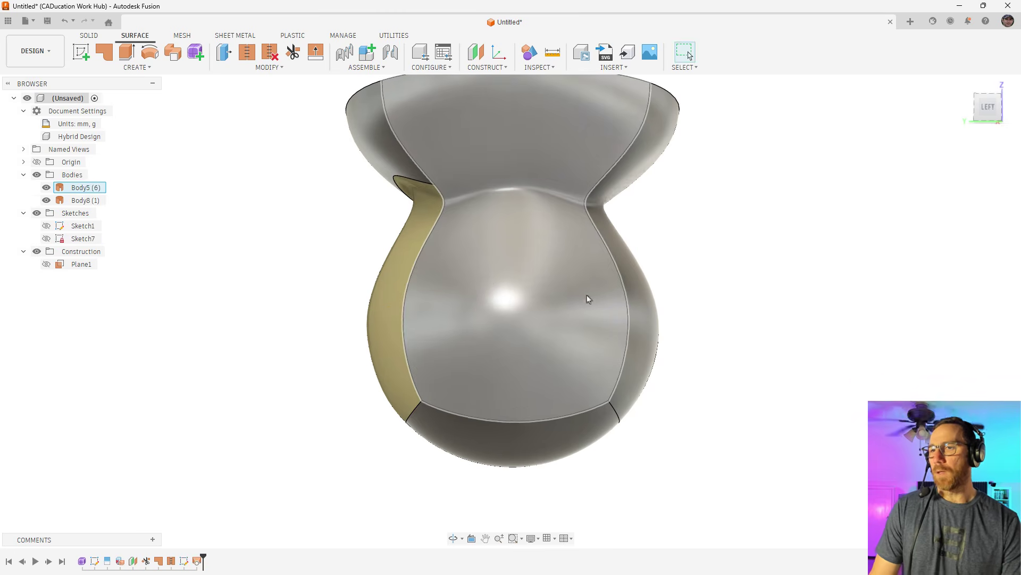
{"action": "mouse_move", "coordinate": [486, 279]}
{"action": "middle_mouse_down", "text": "shift"}
{"action": "mouse_move", "coordinate": [575, 286]}
{"action": "mouse_move", "coordinate": [556, 276]}
{"action": "mouse_move", "coordinate": [527, 291]}
{"action": "middle_mouse_up", "text": "shift"}
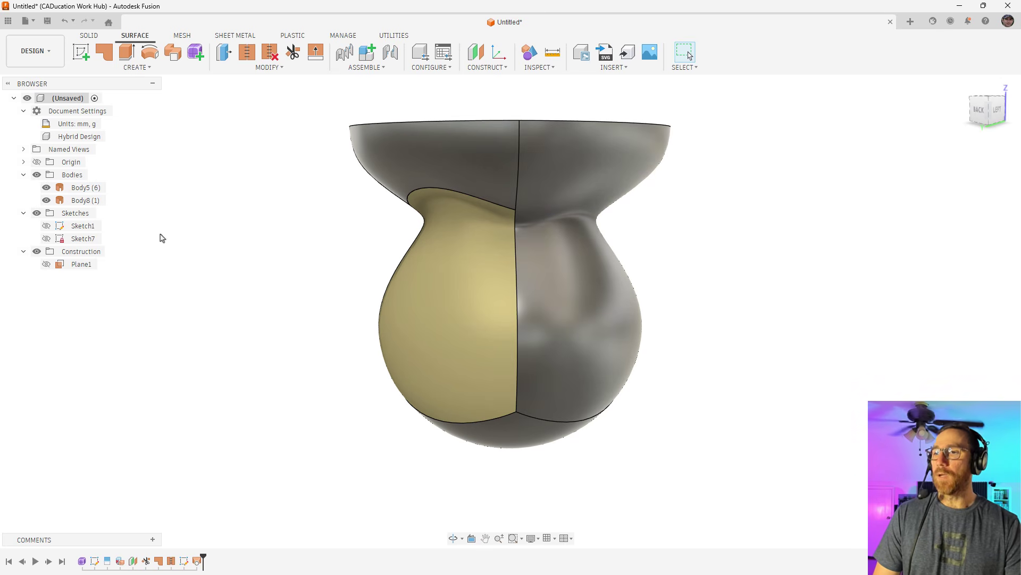
- Hide the new loft body and start a sketch on the horizontal origin plane
{"action": "left_click", "coordinate": [46, 202]}
{"action": "left_click", "coordinate": [83, 54]}
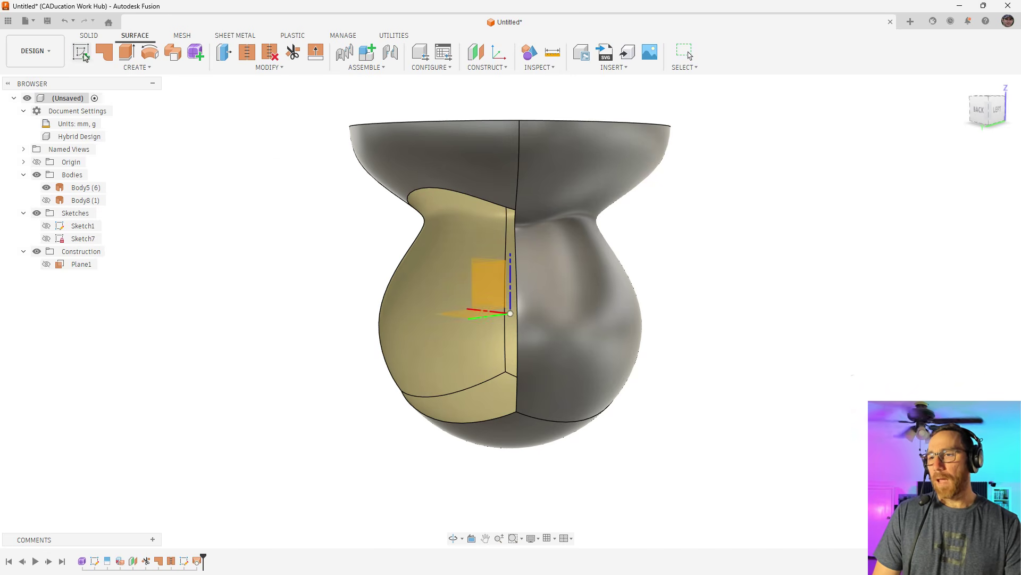
{"action": "left_click", "coordinate": [469, 316]}
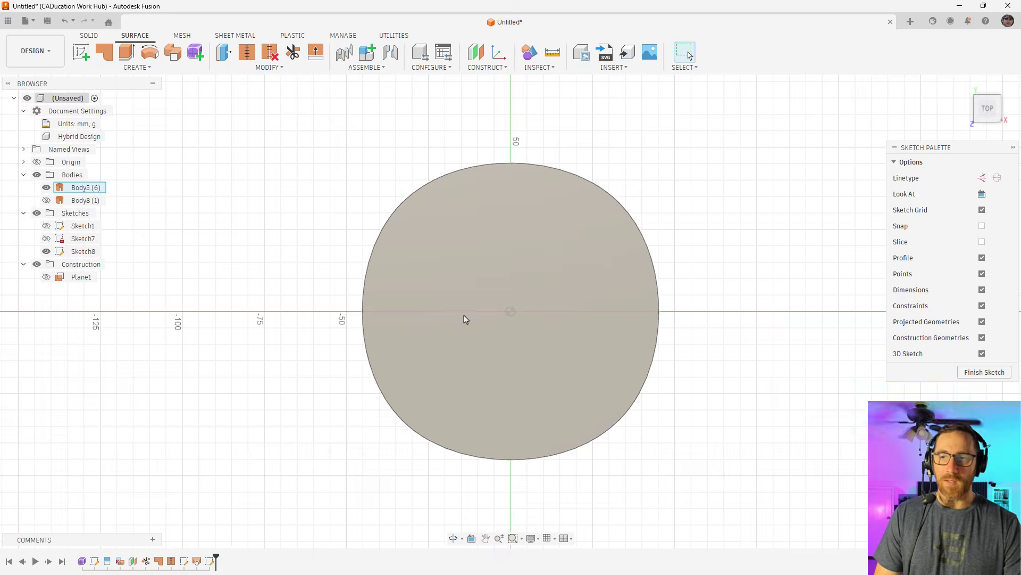
{"action": "mouse_move", "coordinate": [466, 320]}
{"action": "middle_mouse_down", "text": "shift"}
{"action": "mouse_move", "coordinate": [463, 371]}
{"action": "mouse_move", "coordinate": [461, 214]}
{"action": "middle_mouse_up", "text": "shift"}
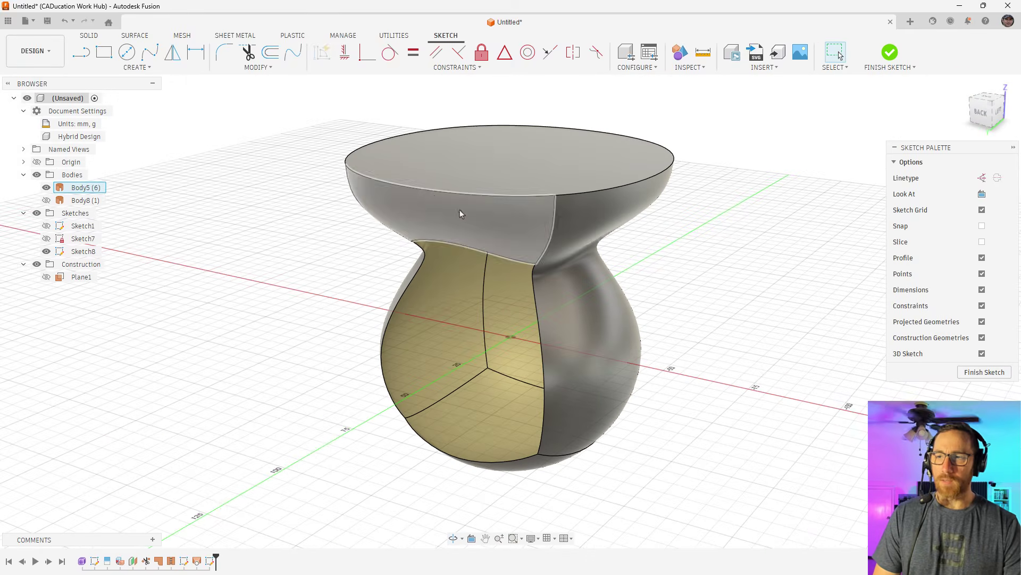
- Add three distributed isoparametric curves running horizontally across the body's left-side face next to the opening
{"action": "left_click", "coordinate": [137, 67]}
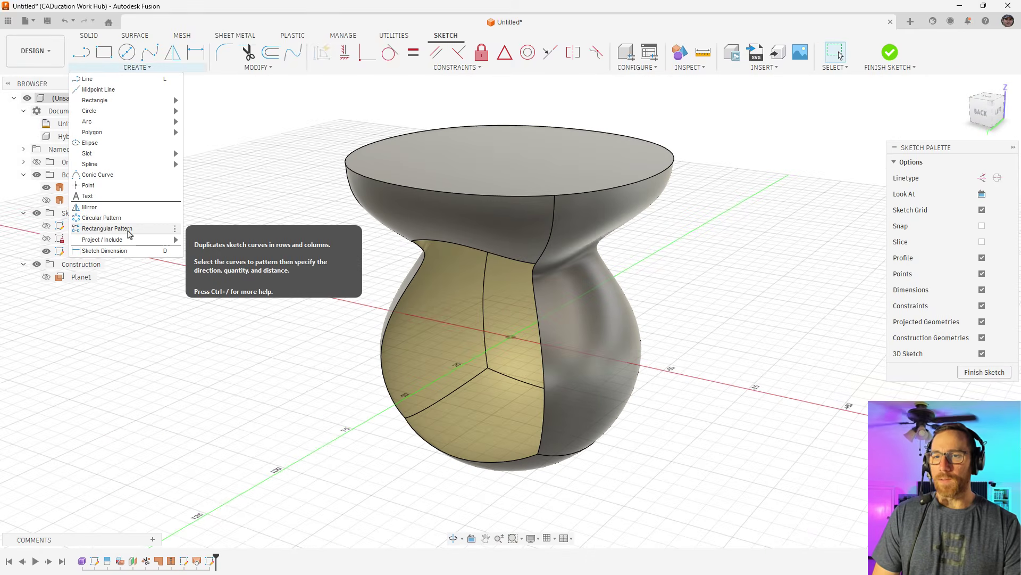
{"action": "mouse_move", "coordinate": [129, 240]}
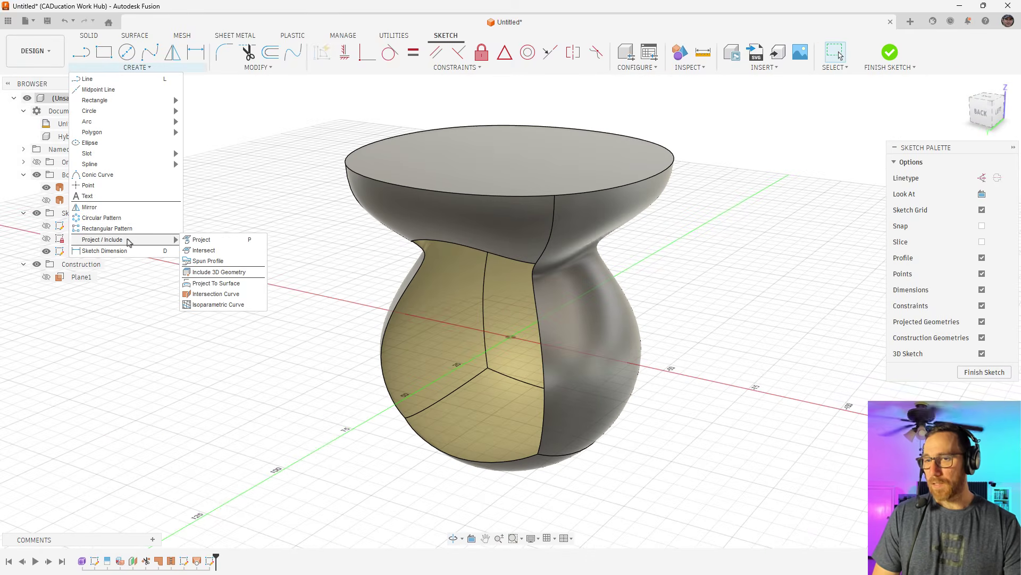
{"action": "left_click", "coordinate": [234, 304]}
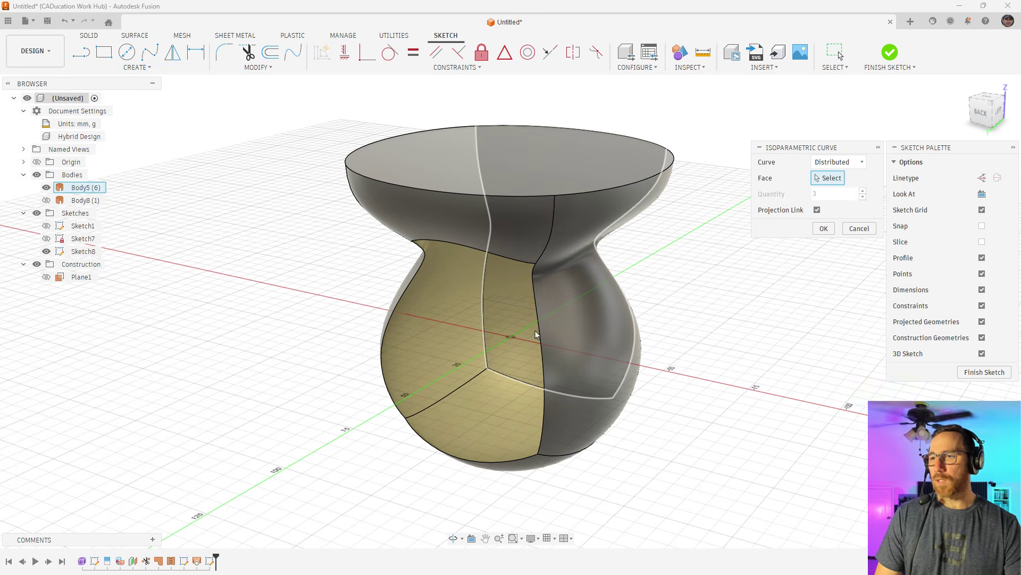
{"action": "left_click", "coordinate": [573, 314]}
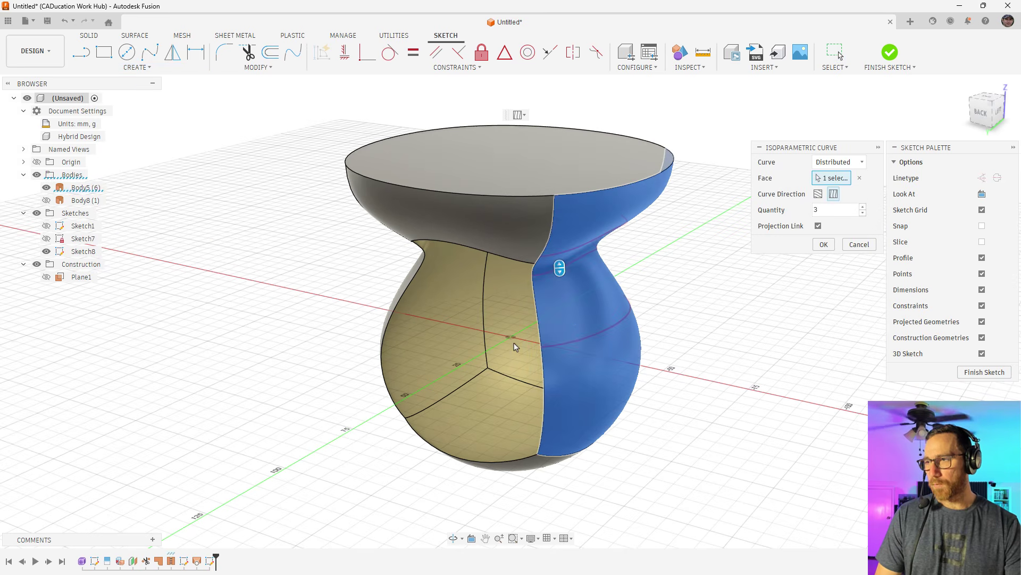
{"action": "middle_click_drag", "start_coordinate": [534, 391], "coordinate": [673, 381], "text": "shift"}
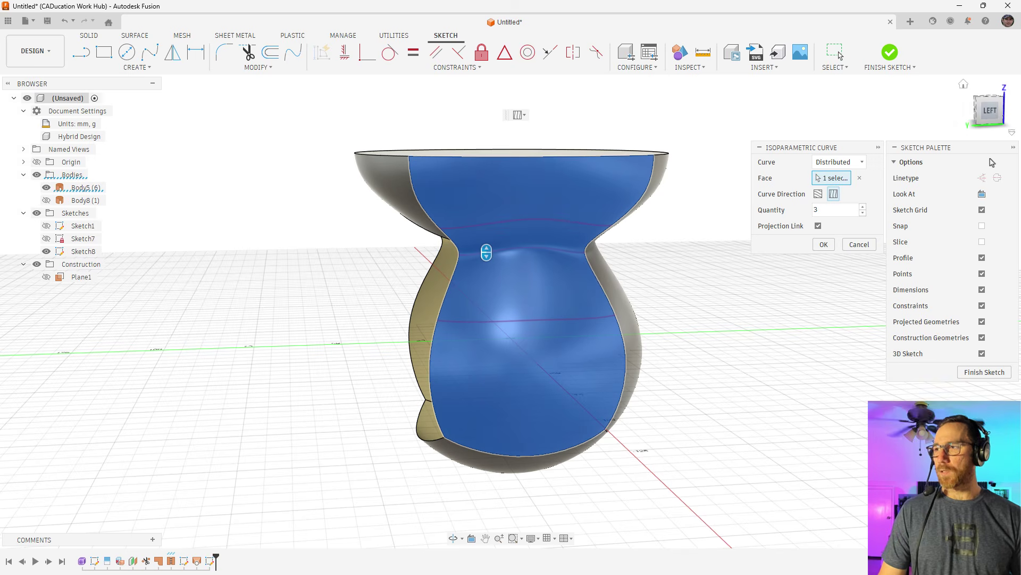
{"action": "left_click", "coordinate": [983, 120]}
{"action": "scroll", "coordinate": [545, 266], "scroll_direction": "up", "scroll_amount": 5}
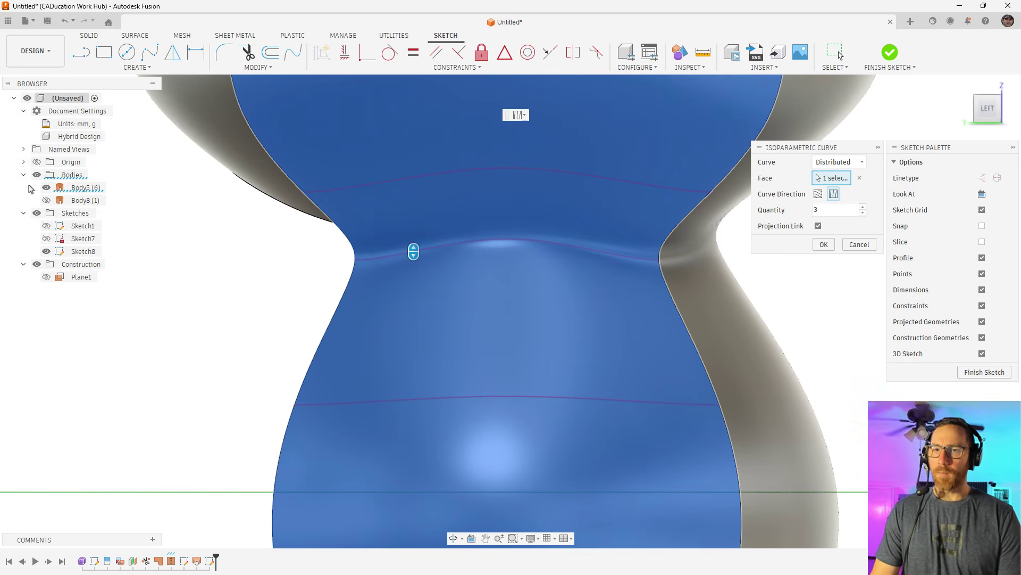
{"action": "left_click", "coordinate": [47, 187]}
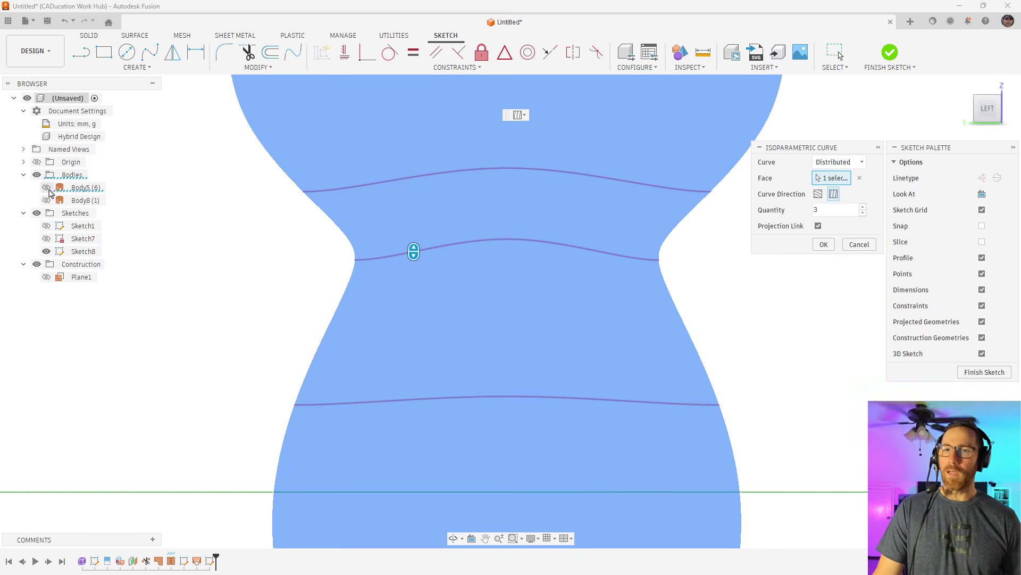
{"action": "left_click", "coordinate": [46, 187]}
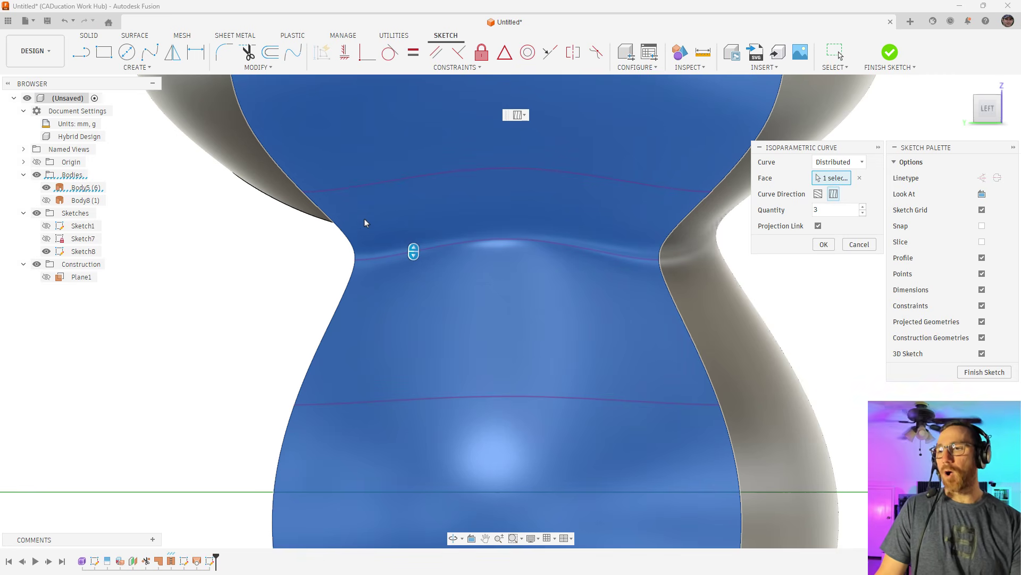
{"action": "scroll", "coordinate": [372, 234], "scroll_direction": "down", "scroll_amount": 4}
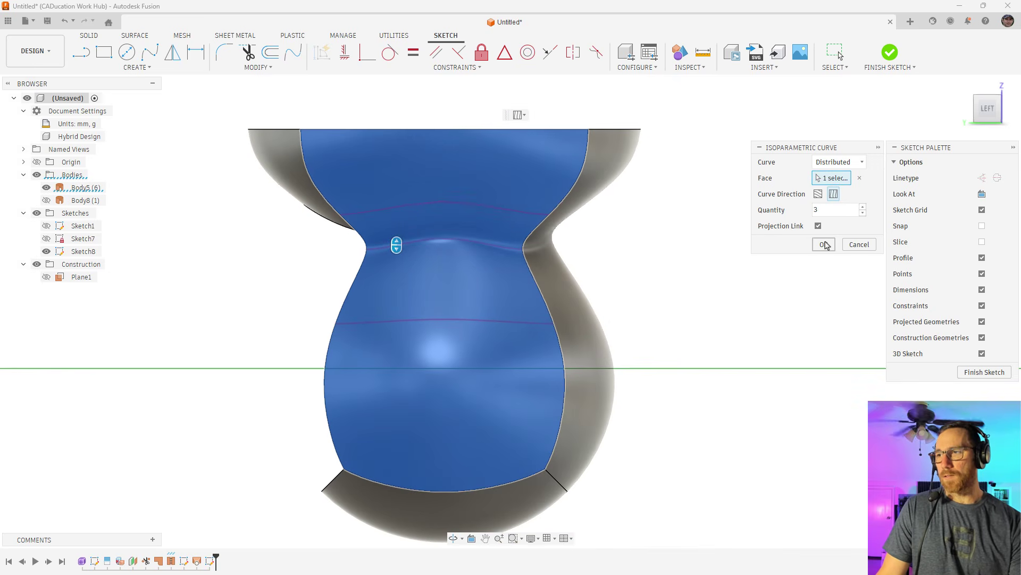
{"action": "left_click", "coordinate": [823, 244]}
- Add three distributed horizontal isoparametric curves on the side face across the opening from the first set
{"action": "right_click_drag", "start_coordinate": [744, 335], "coordinate": [737, 196]}
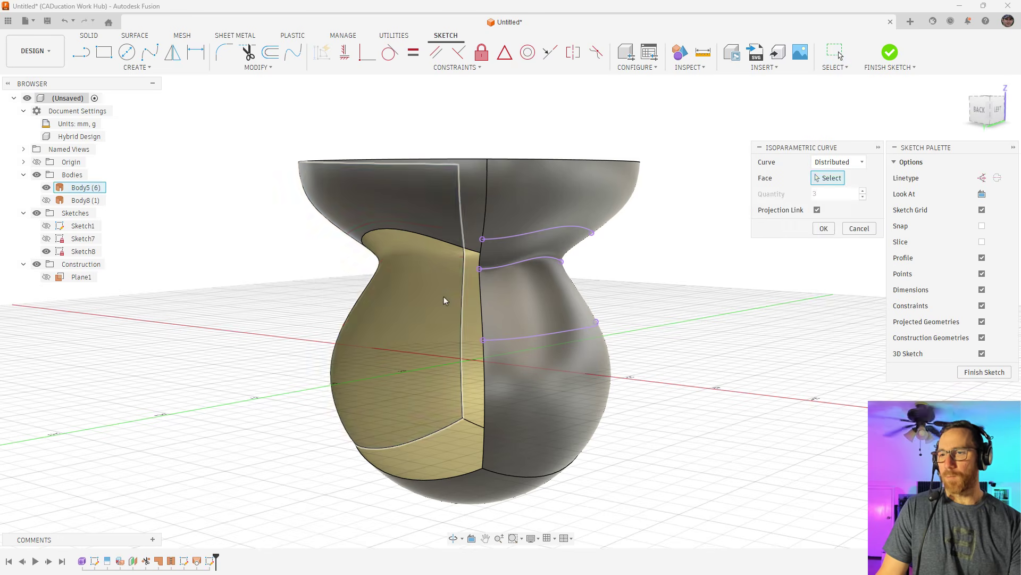
{"action": "left_click", "coordinate": [444, 296]}
{"action": "left_click", "coordinate": [824, 244]}
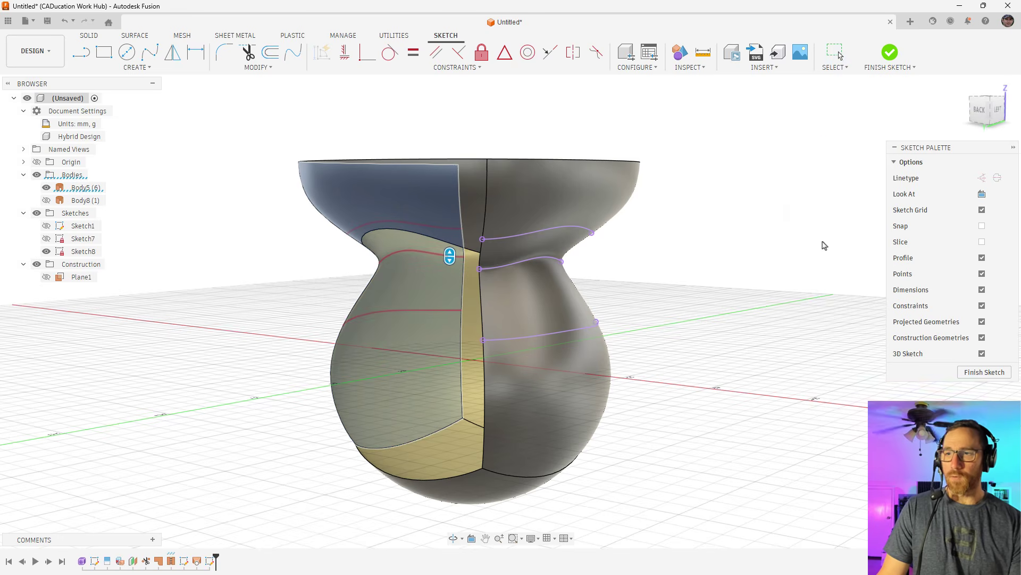
{"action": "middle_click_drag", "start_coordinate": [633, 399], "coordinate": [510, 325], "text": "shift"}
{"action": "key", "text": "Return"}
{"action": "left_click", "coordinate": [507, 320]}
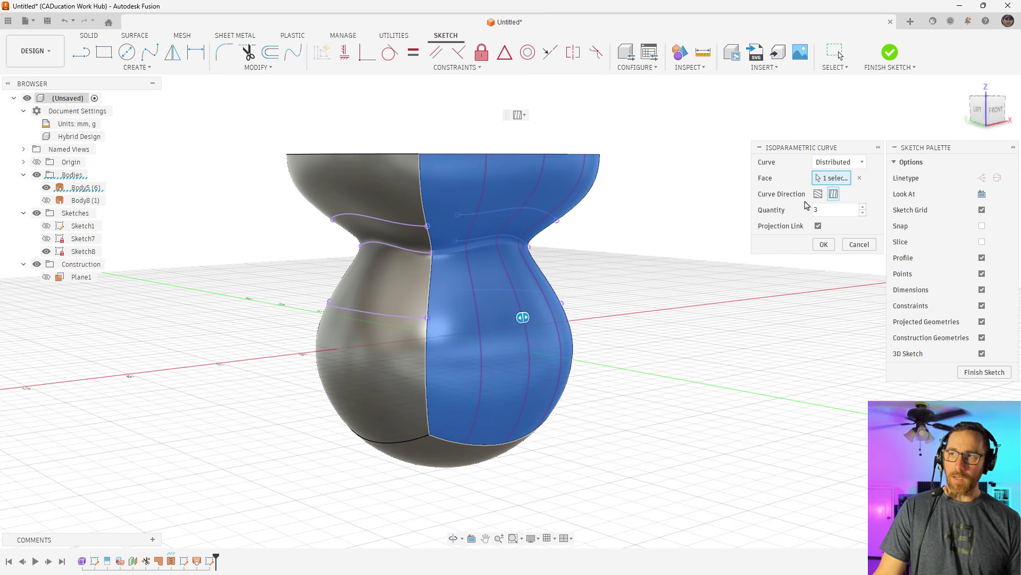
{"action": "left_click", "coordinate": [819, 195]}
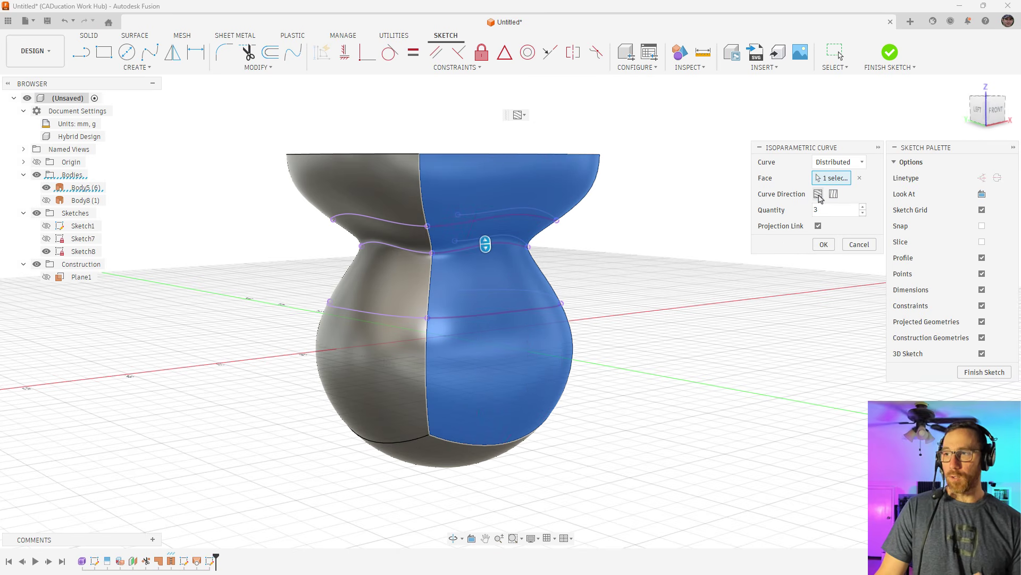
{"action": "left_click", "coordinate": [845, 161]}
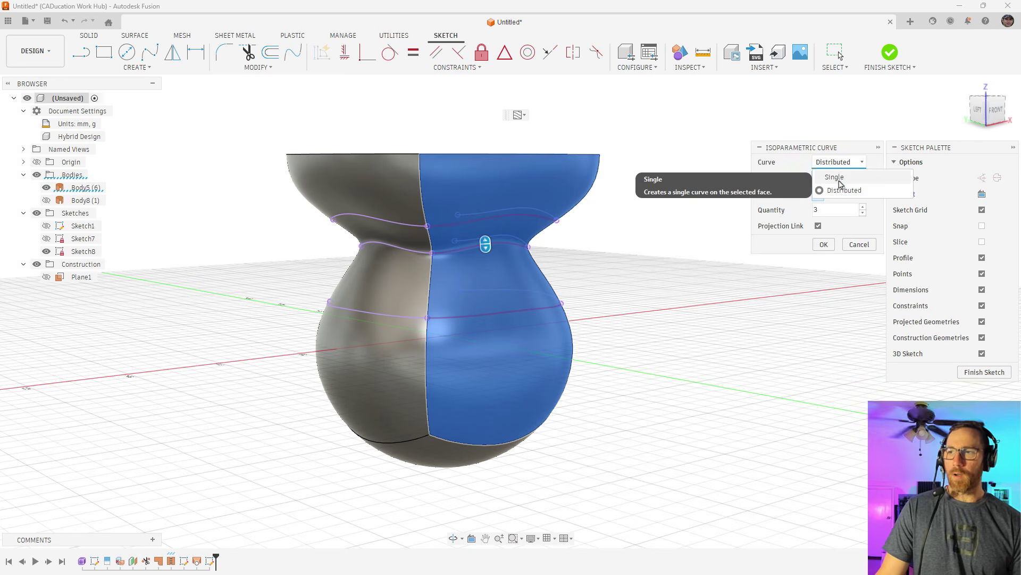
{"action": "left_click", "coordinate": [839, 182]}
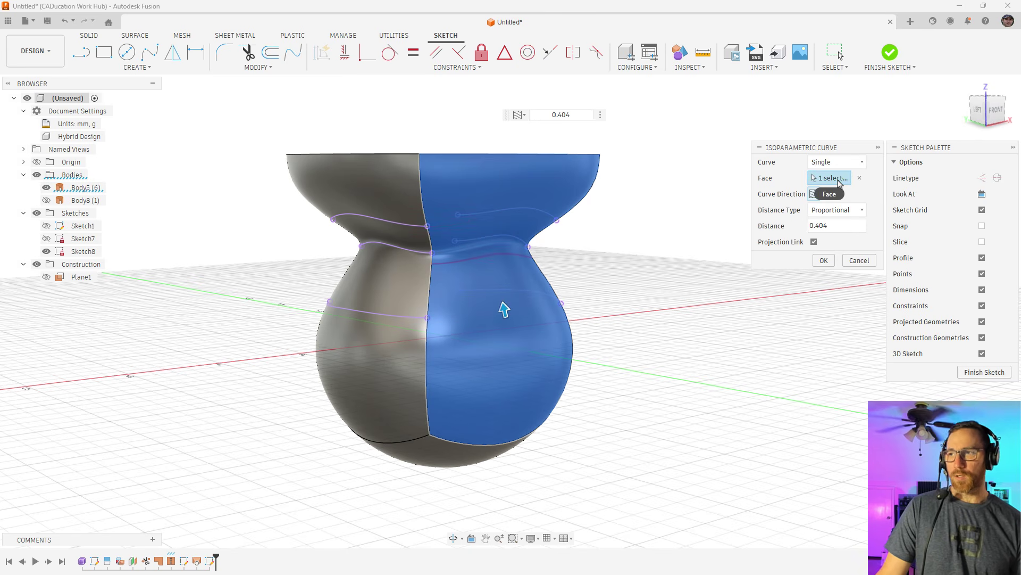
{"action": "left_click", "coordinate": [846, 162]}
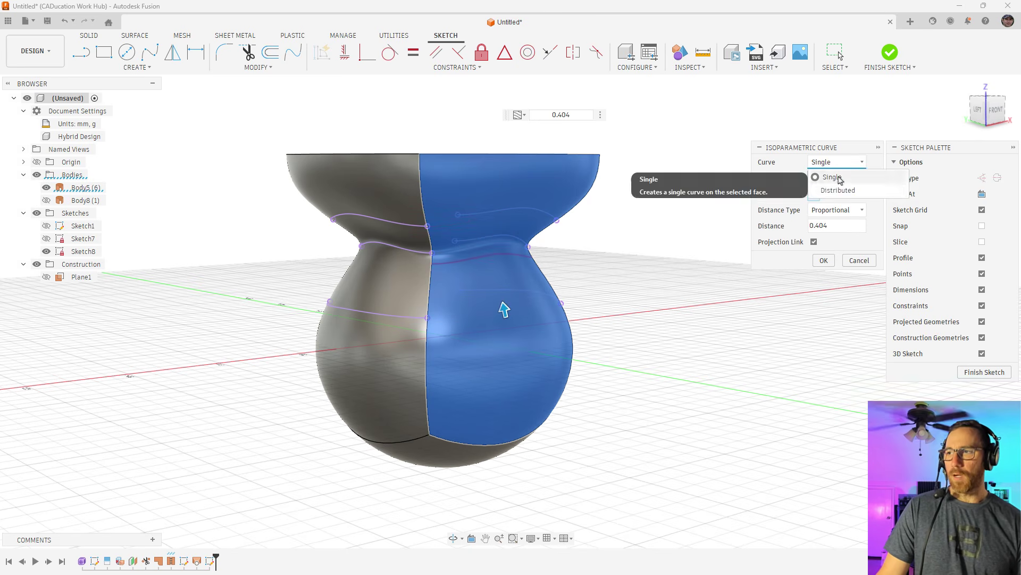
{"action": "left_click", "coordinate": [843, 193]}
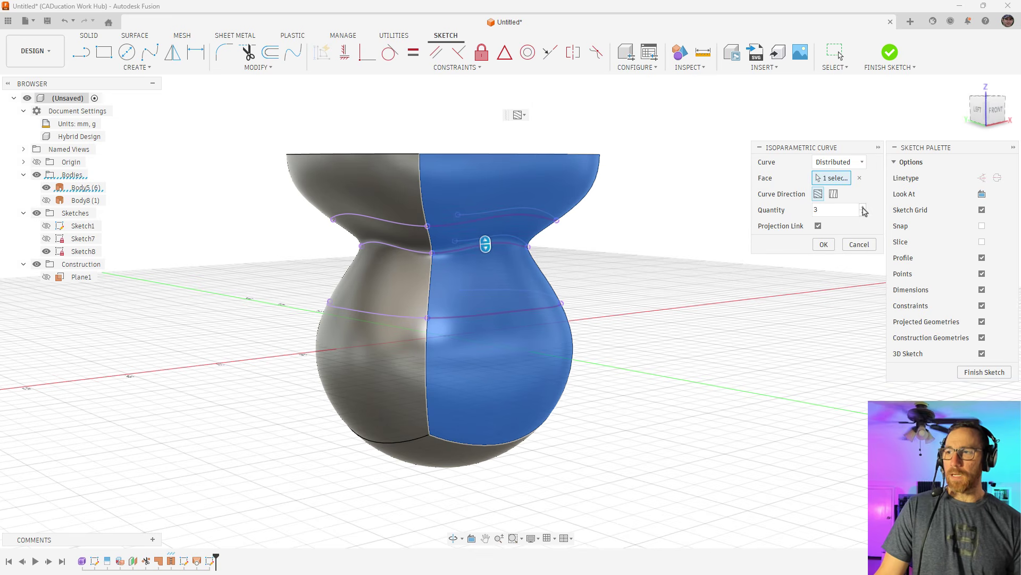
{"action": "left_click", "coordinate": [863, 207]}
{"action": "left_click", "coordinate": [863, 207]}
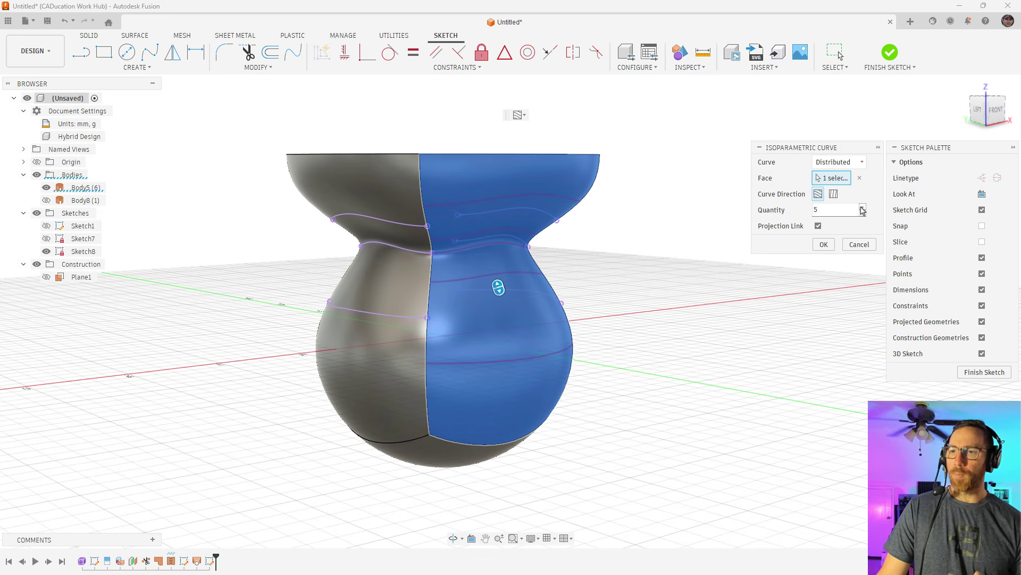
{"action": "left_click", "coordinate": [862, 207]}
{"action": "left_click", "coordinate": [862, 208]}
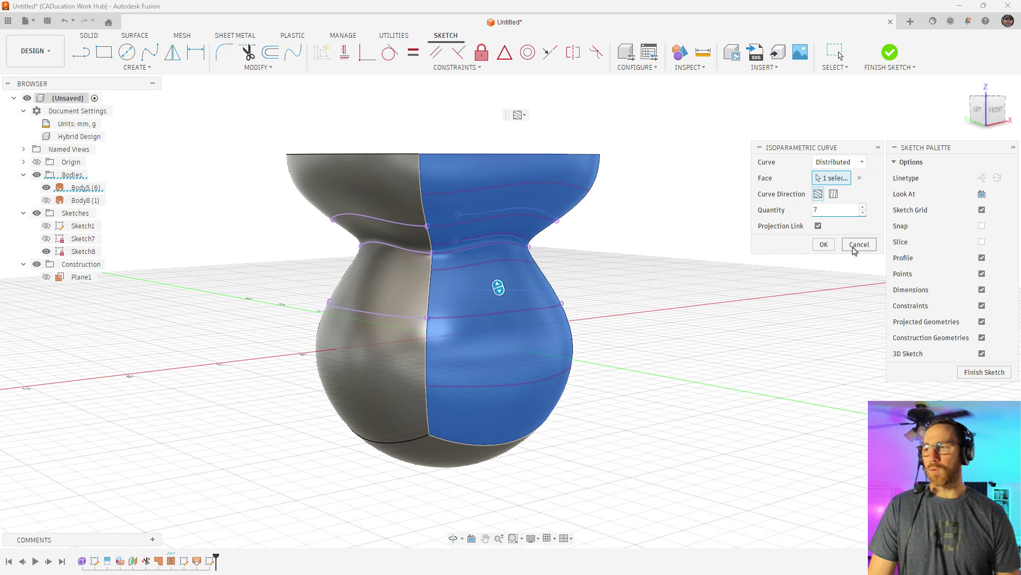
{"action": "left_click", "coordinate": [858, 246]}
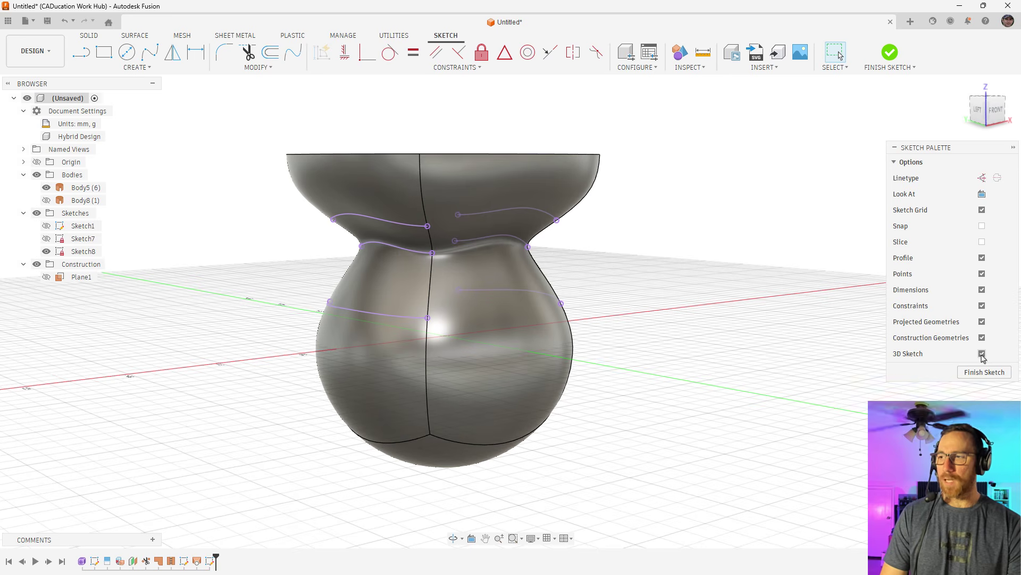
- Sketch two curvature-continuous blend curves across the opening, joining the neck-level isoparametric curves and the lowest pair
{"action": "middle_click_drag", "start_coordinate": [538, 328], "coordinate": [633, 337], "text": "shift"}
{"action": "left_click", "coordinate": [292, 52]}
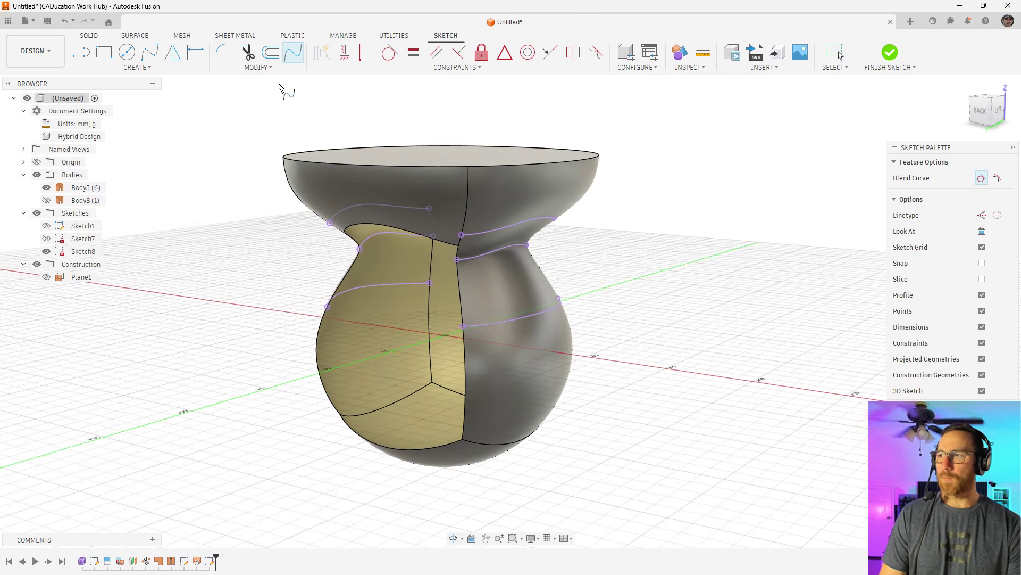
{"action": "left_click", "coordinate": [998, 178]}
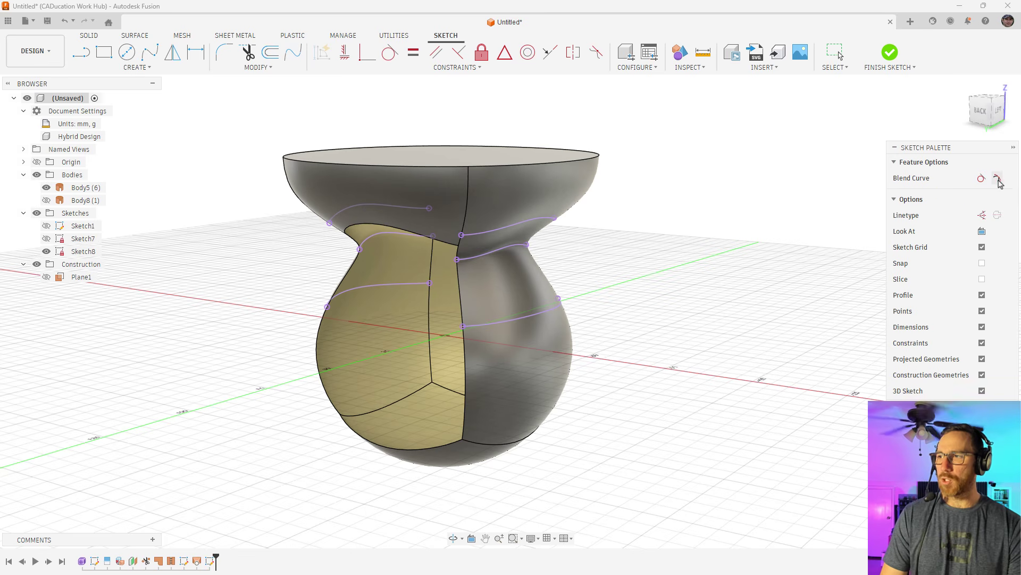
{"action": "left_click", "coordinate": [365, 242]}
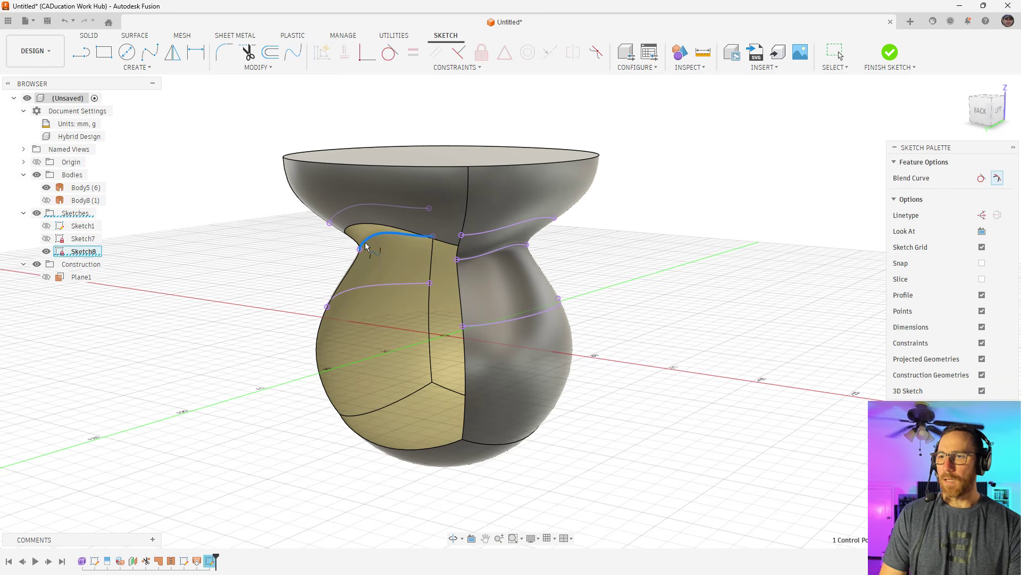
{"action": "left_click", "coordinate": [472, 258]}
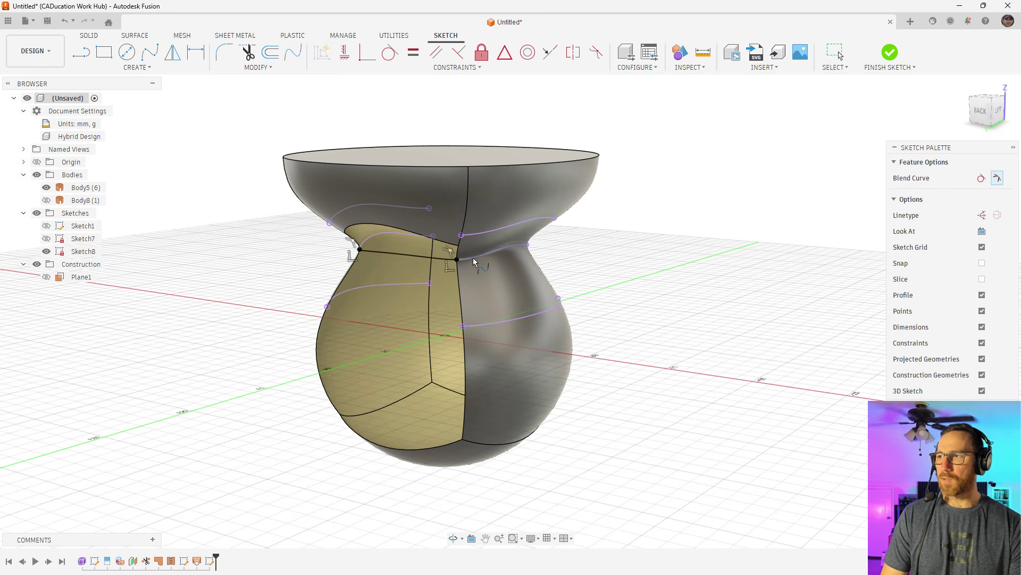
{"action": "left_click", "coordinate": [342, 299]}
{"action": "left_click", "coordinate": [497, 325]}
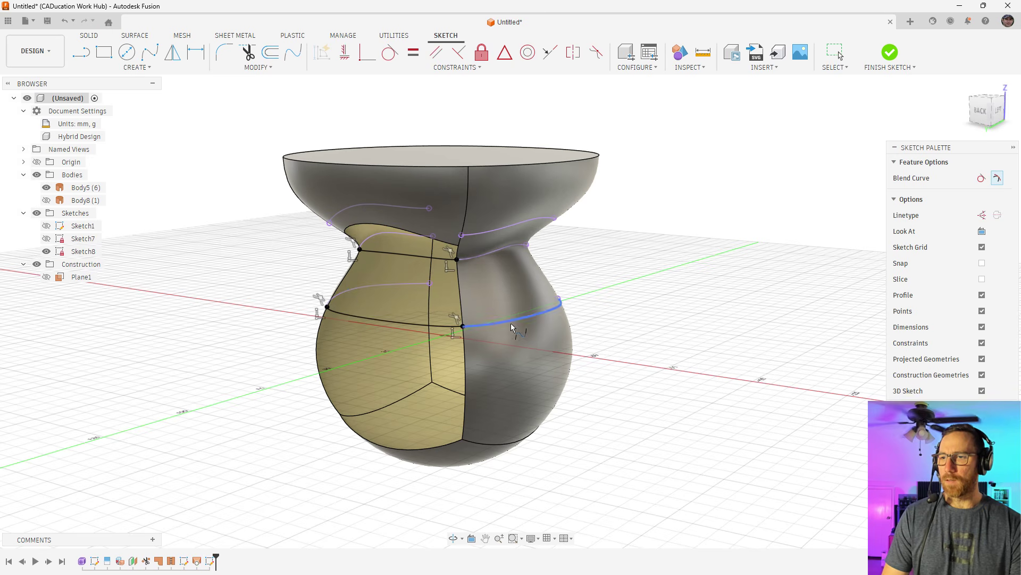
{"action": "right_click", "coordinate": [662, 281]}
{"action": "left_click", "coordinate": [679, 278]}
- Inspect the shape of the two blend curves from the right and back views
{"action": "middle_click_drag", "start_coordinate": [564, 330], "coordinate": [670, 318], "text": "shift"}
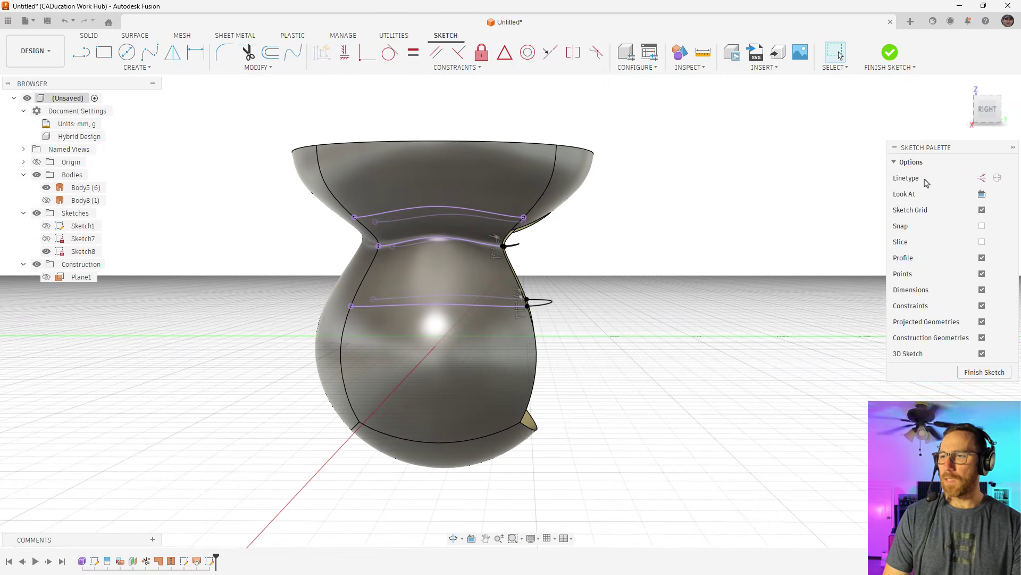
{"action": "left_click", "coordinate": [988, 110]}
{"action": "scroll", "coordinate": [515, 244], "scroll_direction": "up", "scroll_amount": 6}
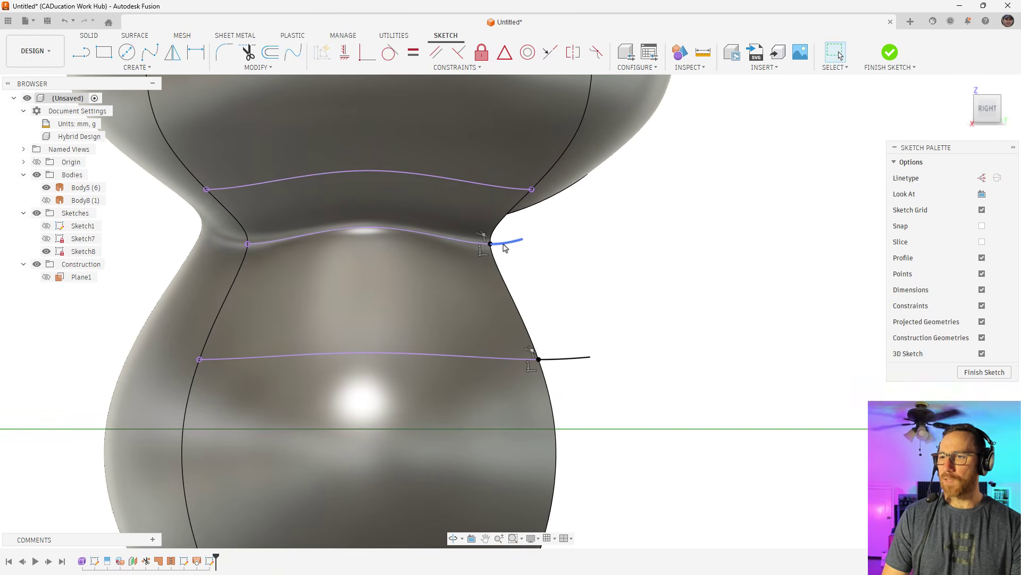
{"action": "middle_click_drag", "start_coordinate": [593, 308], "coordinate": [589, 335], "text": "shift"}
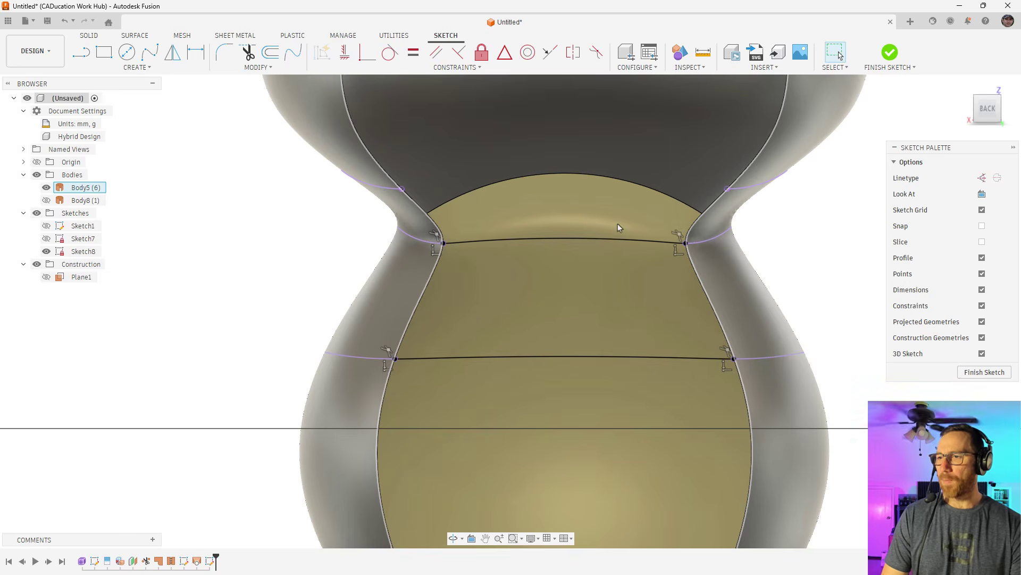
- Try a quantity of 4 for the distributed isoparametric curves on the left-side face and check how the attached blend curves follow
{"action": "scroll", "coordinate": [518, 216], "scroll_direction": "down", "scroll_amount": 5}
{"action": "middle_click_drag", "start_coordinate": [541, 225], "coordinate": [491, 329], "text": "shift"}
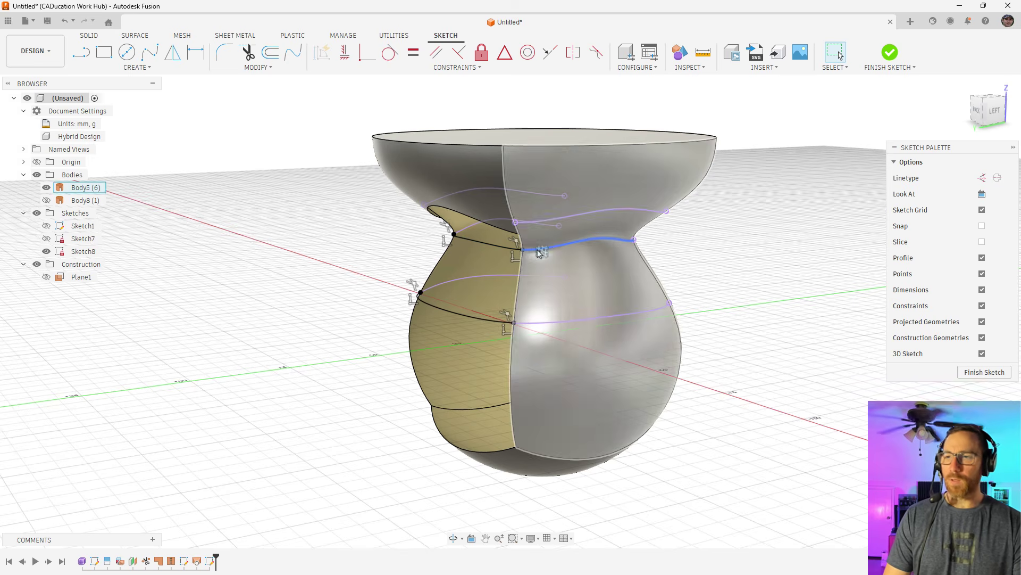
{"action": "double_click", "coordinate": [570, 243]}
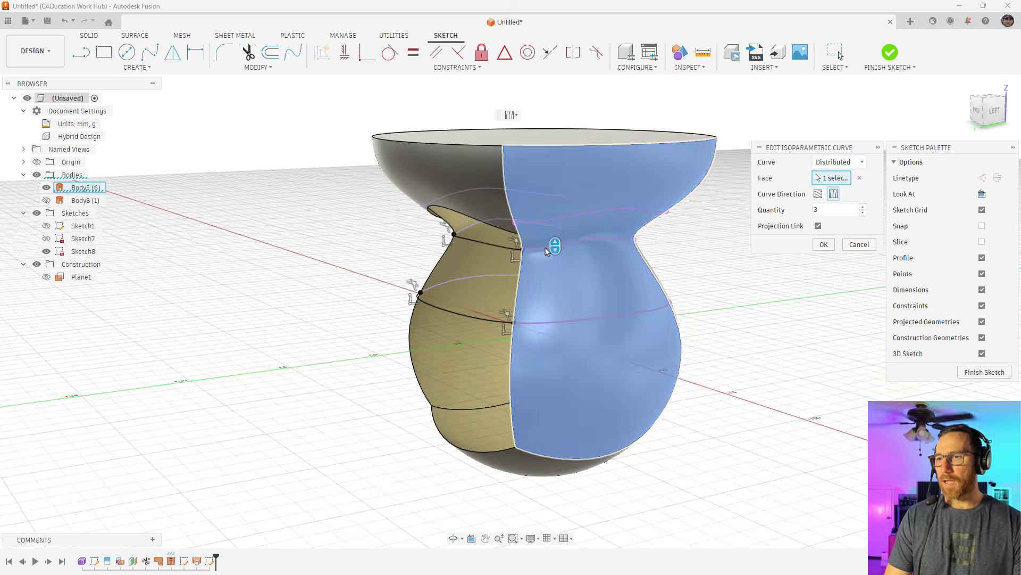
{"action": "left_click", "coordinate": [863, 206]}
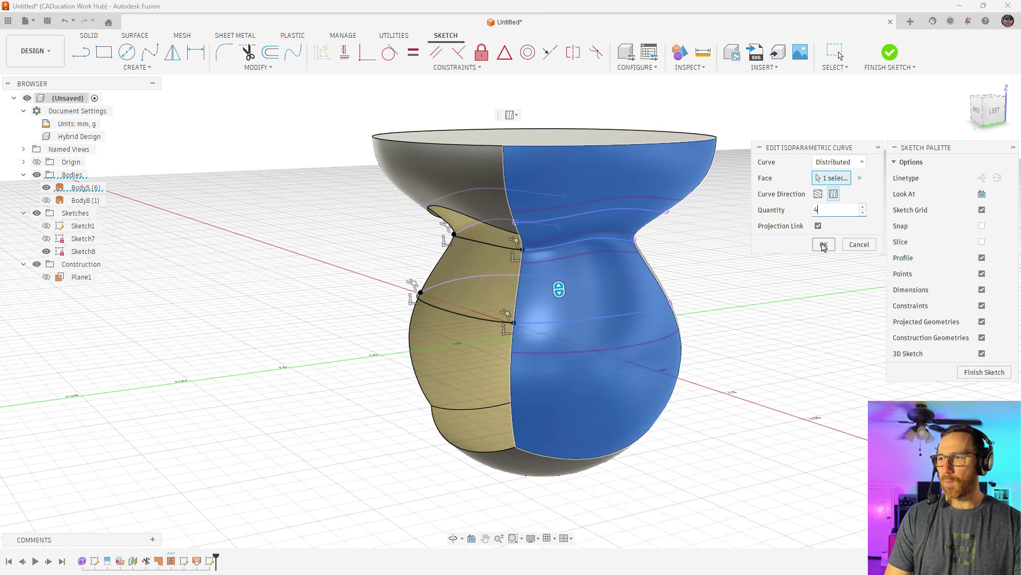
{"action": "left_click", "coordinate": [824, 244]}
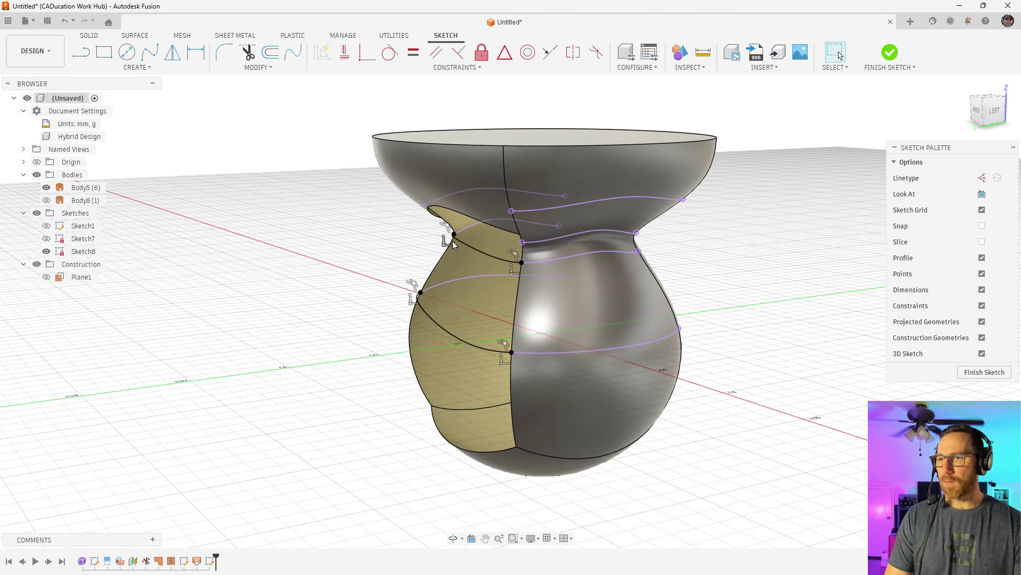
{"action": "left_click", "coordinate": [517, 260]}
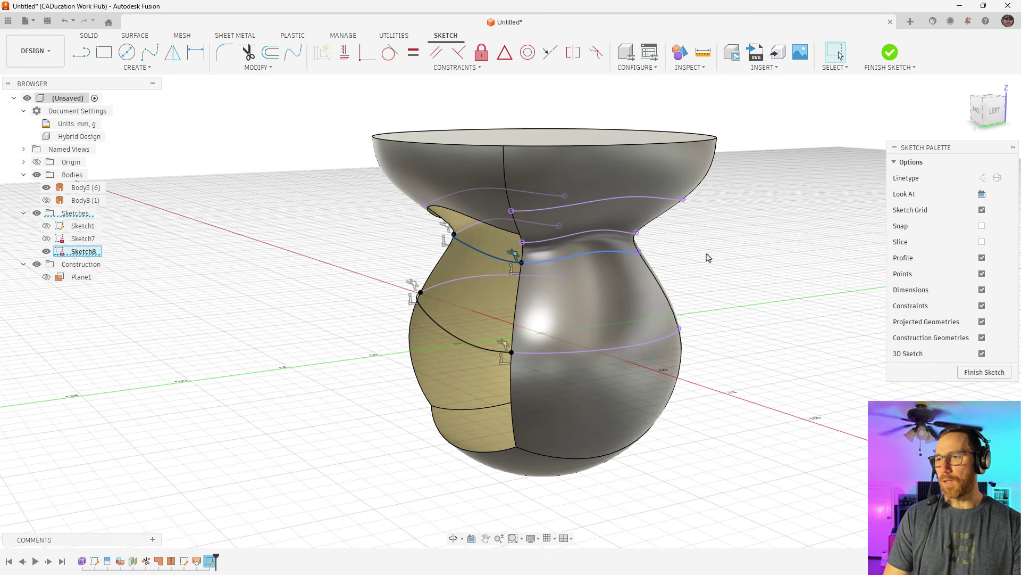
{"action": "left_click", "coordinate": [708, 257]}
{"action": "left_click", "coordinate": [541, 264]}
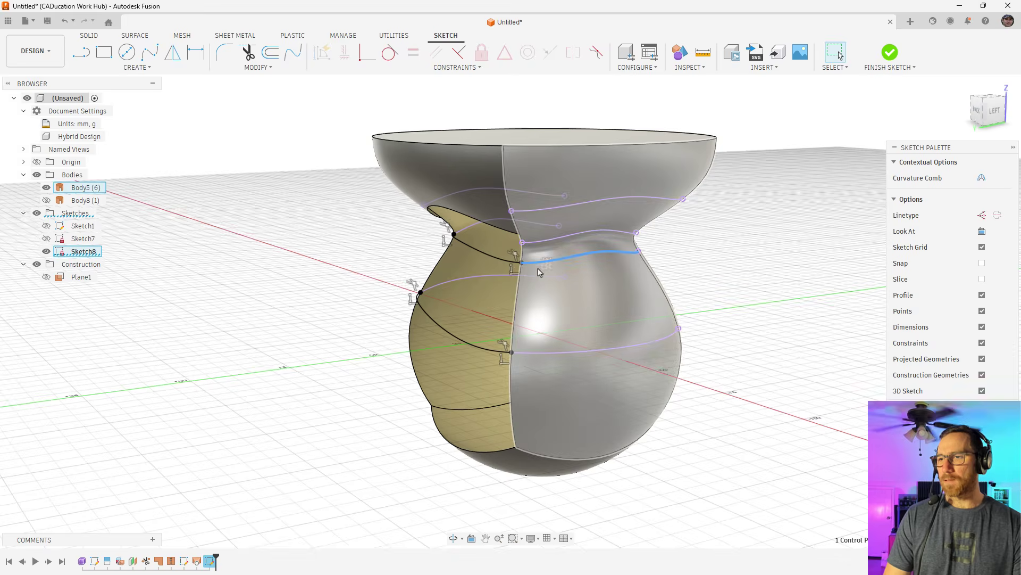
{"action": "left_click", "coordinate": [526, 281]}
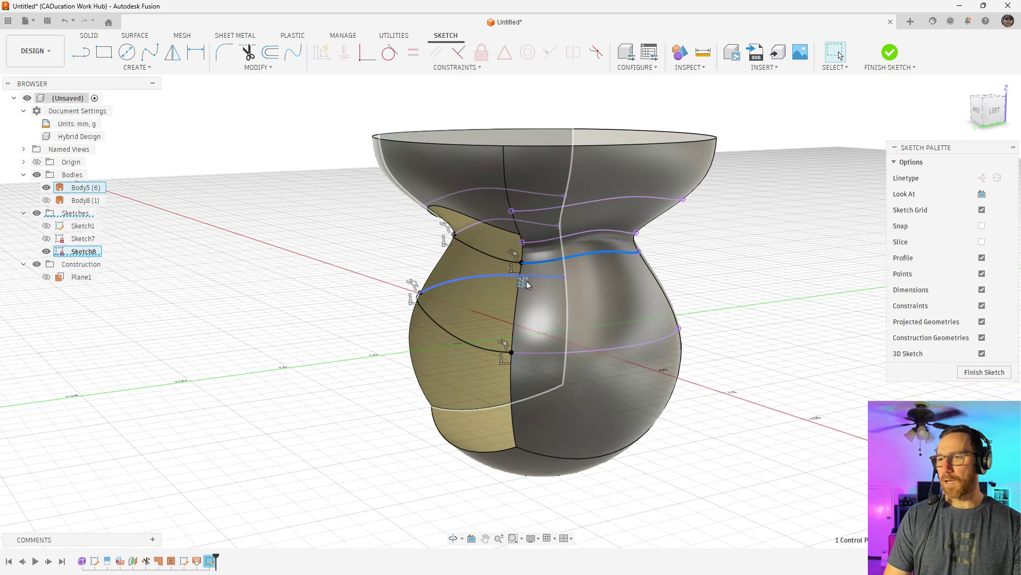
{"action": "left_click", "coordinate": [672, 264]}
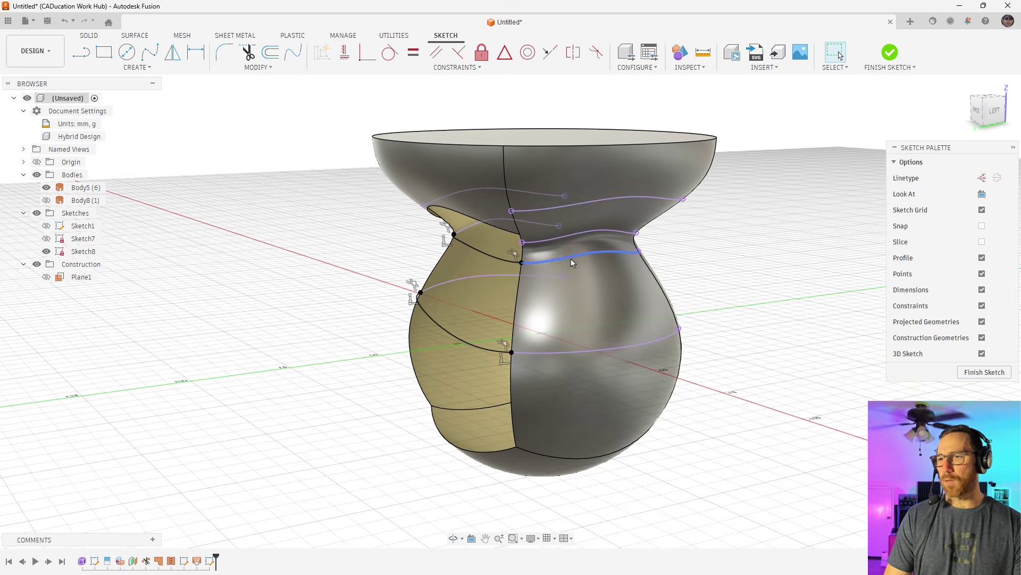
- Set the quantity of the left-side face's distributed isoparametric curves to 3 and finish the sketch
{"action": "left_click", "coordinate": [571, 259]}
{"action": "double_click", "coordinate": [560, 263]}
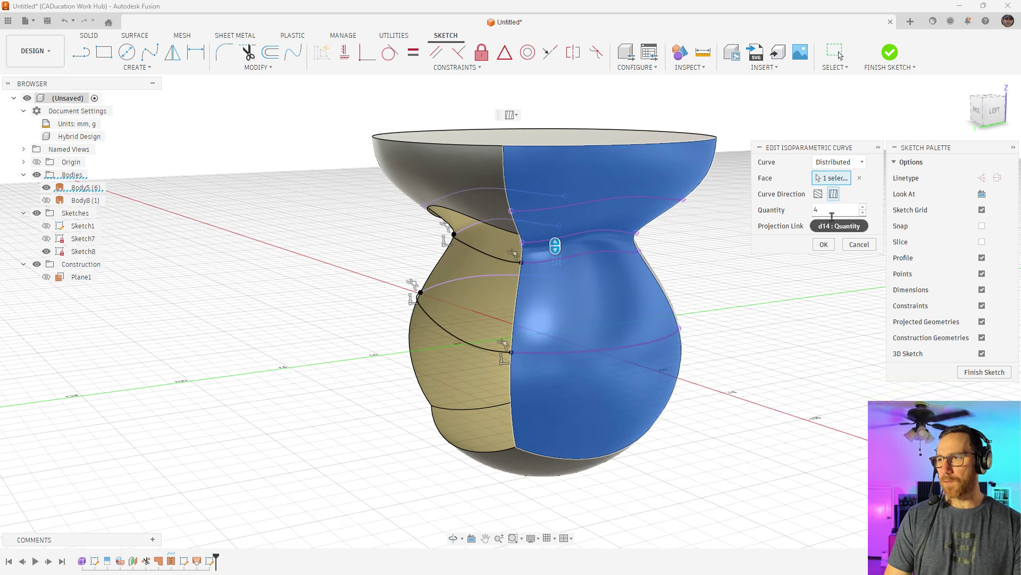
{"action": "left_click", "coordinate": [864, 212]}
{"action": "left_click", "coordinate": [824, 244]}
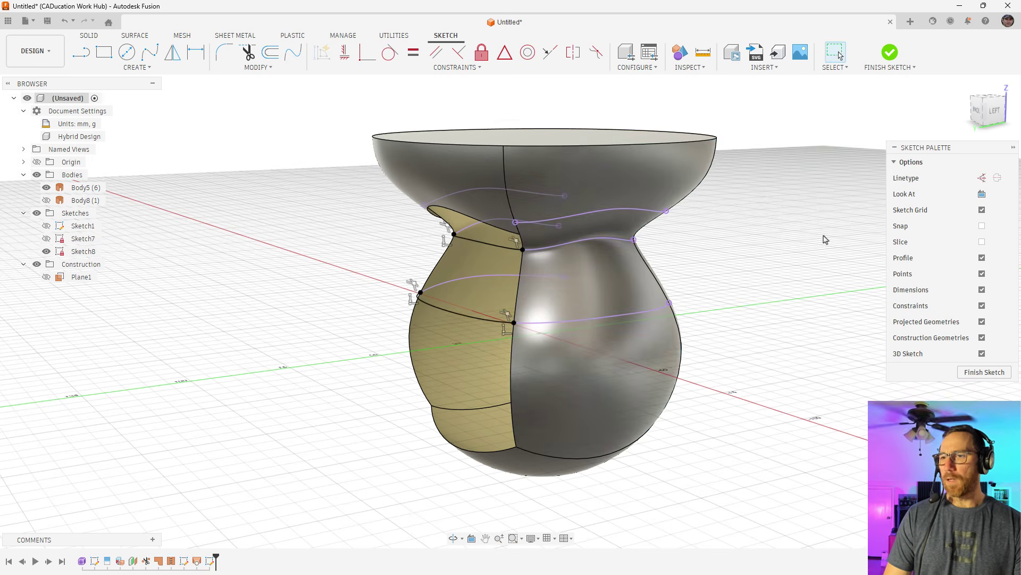
{"action": "left_click", "coordinate": [889, 53]}
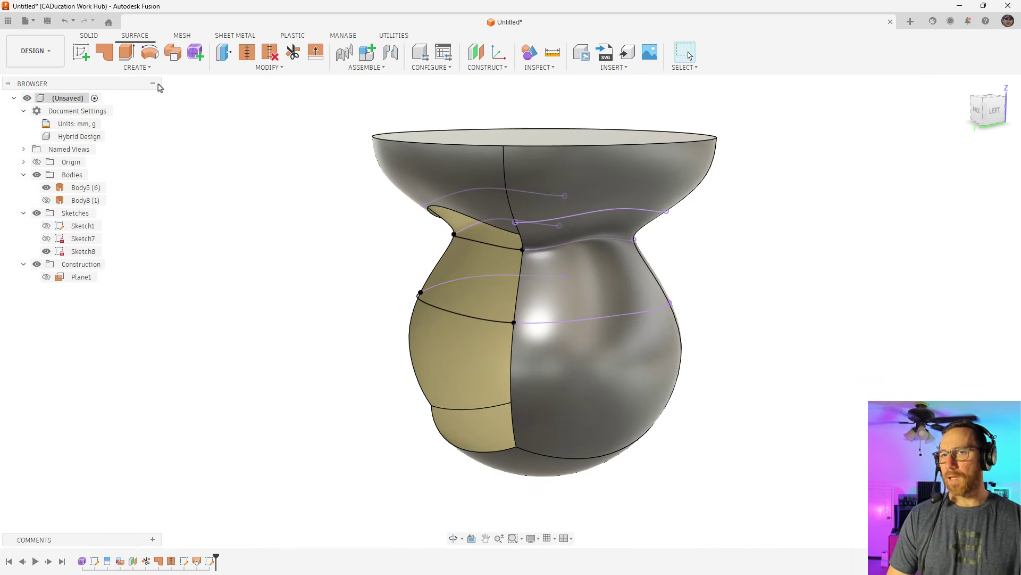
- Start a surface loft between the opening's two vertical edges, with its upper edge, the lower blend curve and its bottom edge as rails
{"action": "left_click", "coordinate": [147, 67]}
{"action": "left_click", "coordinate": [87, 154]}
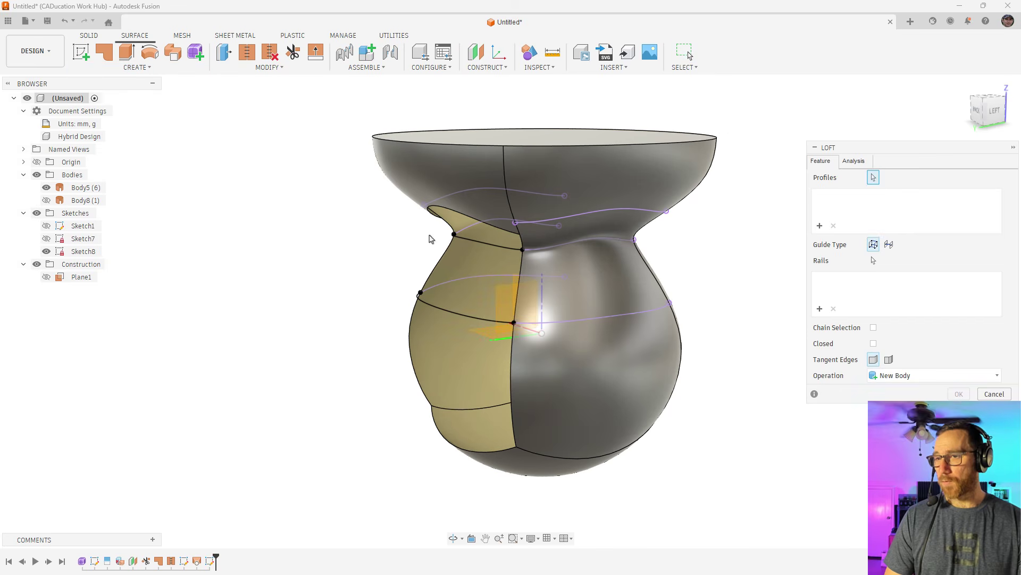
{"action": "left_click", "coordinate": [447, 249]}
{"action": "left_click", "coordinate": [520, 270]}
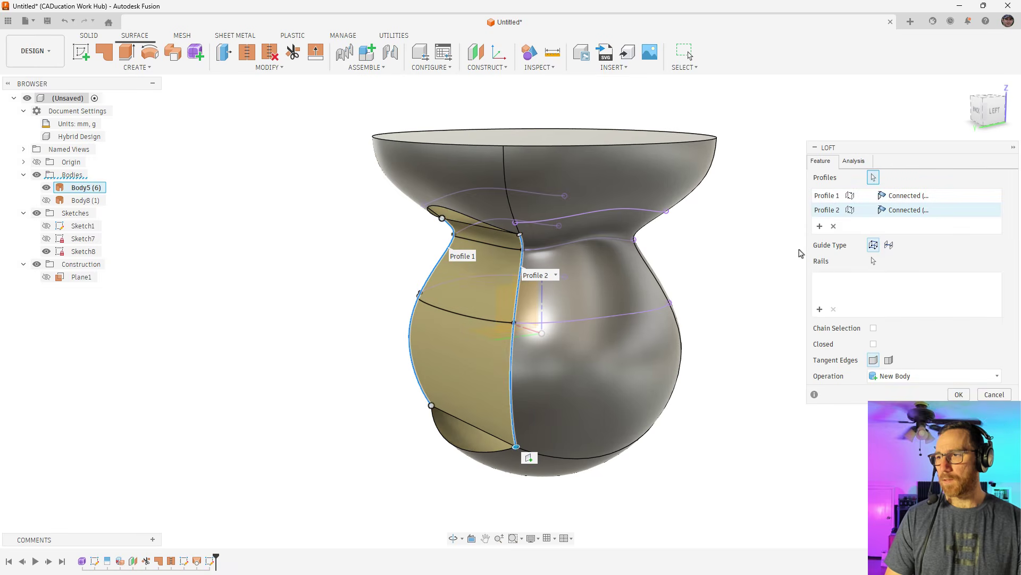
{"action": "left_click", "coordinate": [820, 309]}
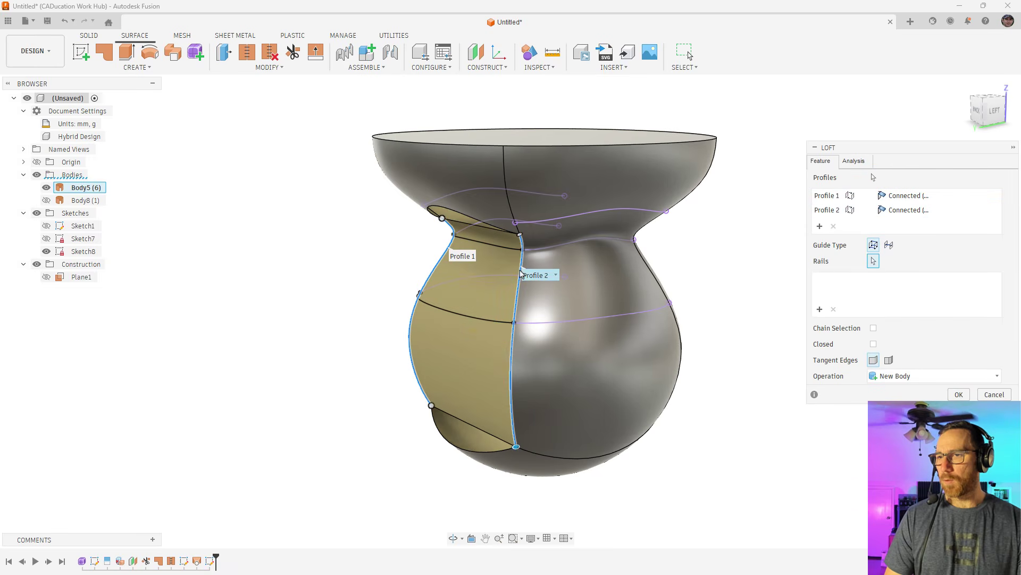
{"action": "left_click", "coordinate": [456, 215]}
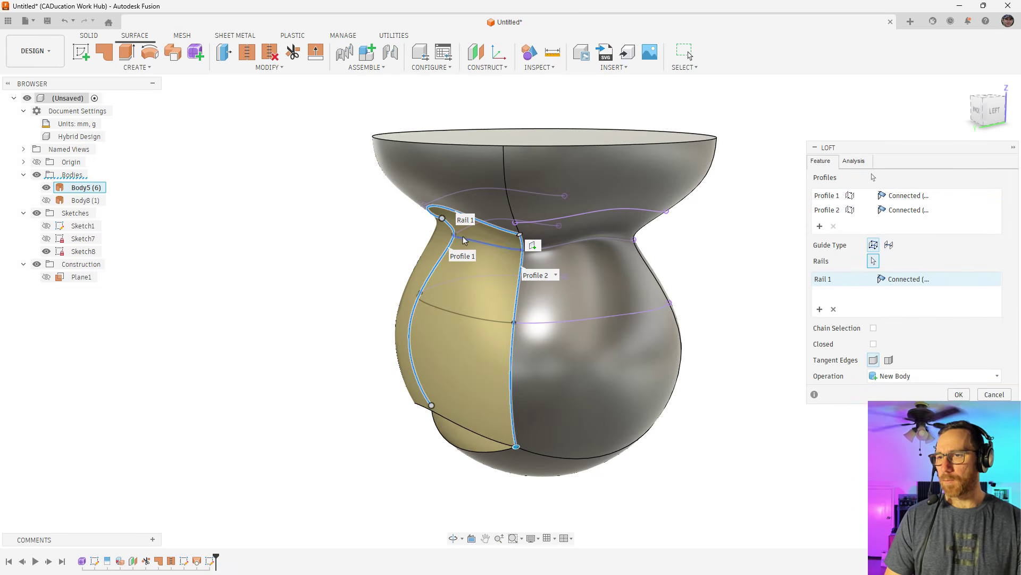
{"action": "left_click", "coordinate": [440, 315]}
{"action": "left_click", "coordinate": [446, 448]}
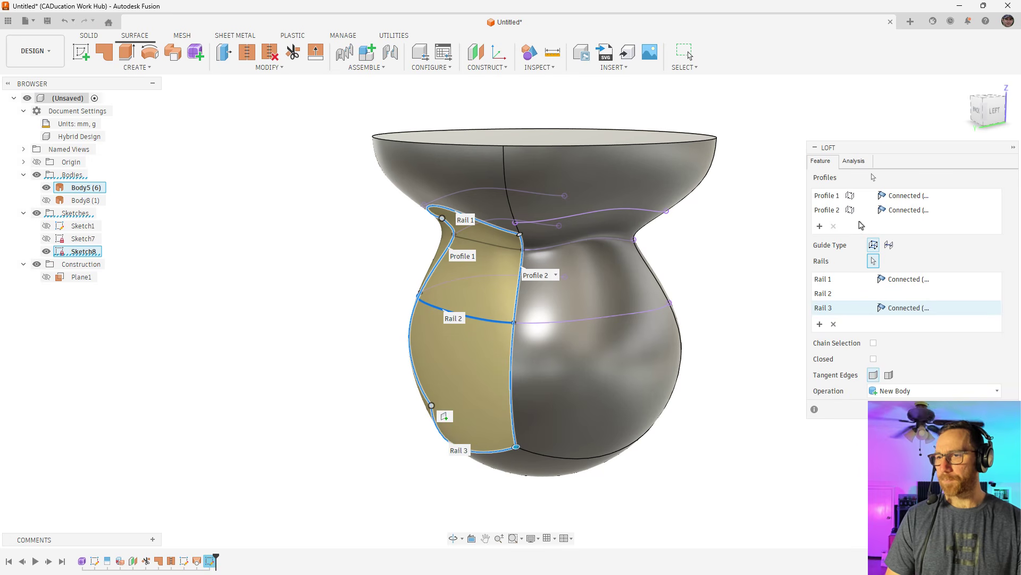
- Set both loft profiles and the upper and bottom edge rails to Tangent (G1) and create the loft as a new body
{"action": "left_click", "coordinate": [906, 196]}
{"action": "left_click", "coordinate": [909, 224]}
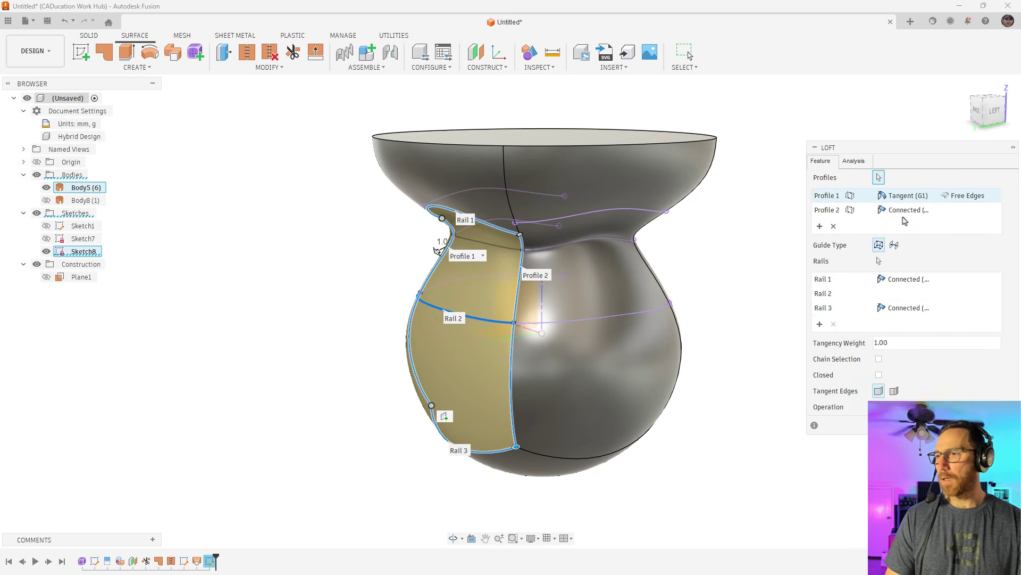
{"action": "left_click", "coordinate": [905, 210]}
{"action": "left_click", "coordinate": [908, 224]}
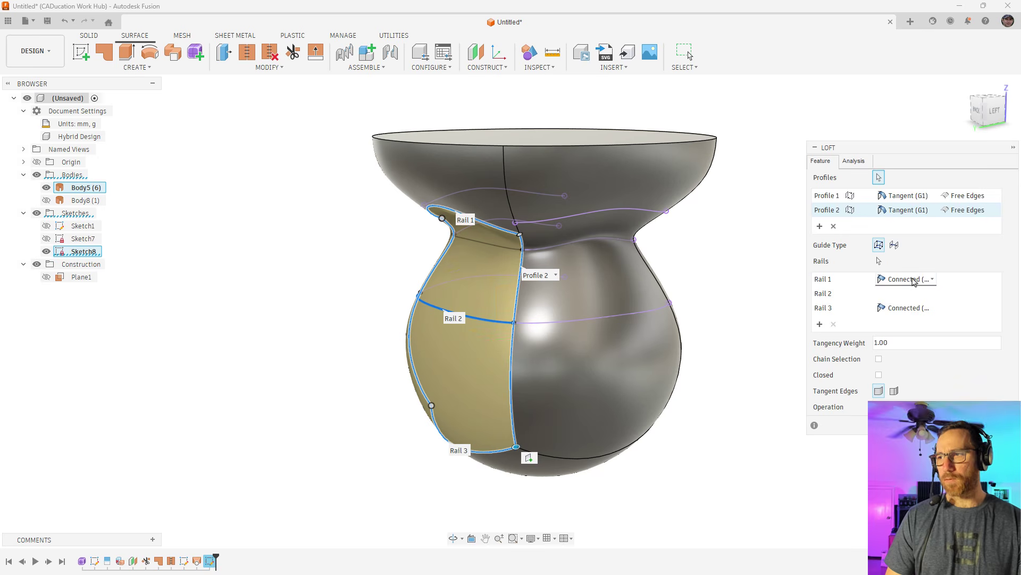
{"action": "left_click", "coordinate": [904, 278]}
{"action": "left_click", "coordinate": [912, 316]}
{"action": "left_click", "coordinate": [911, 308]}
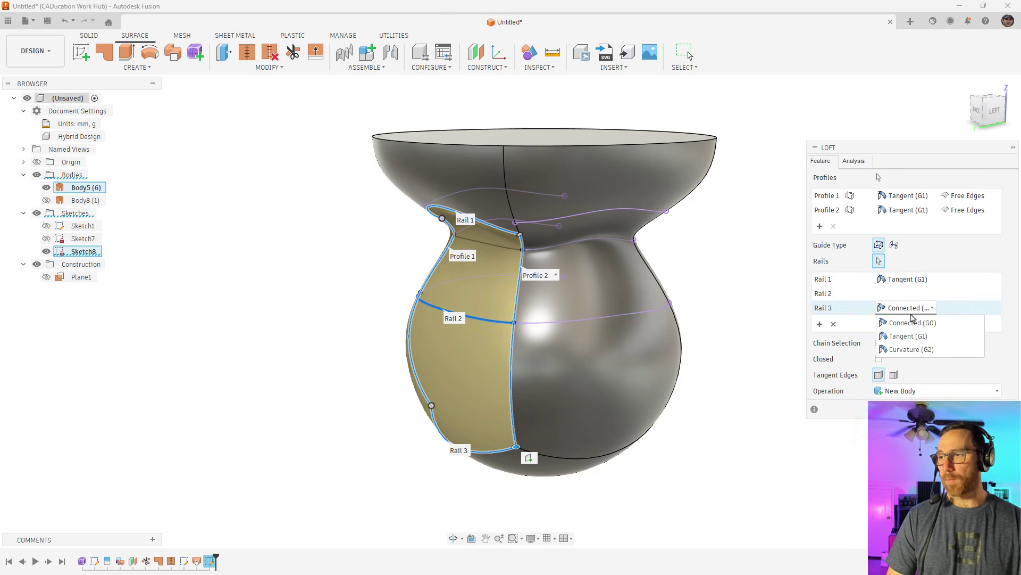
{"action": "left_click", "coordinate": [912, 335]}
{"action": "middle_click_drag", "start_coordinate": [559, 352], "coordinate": [586, 355], "text": "shift"}
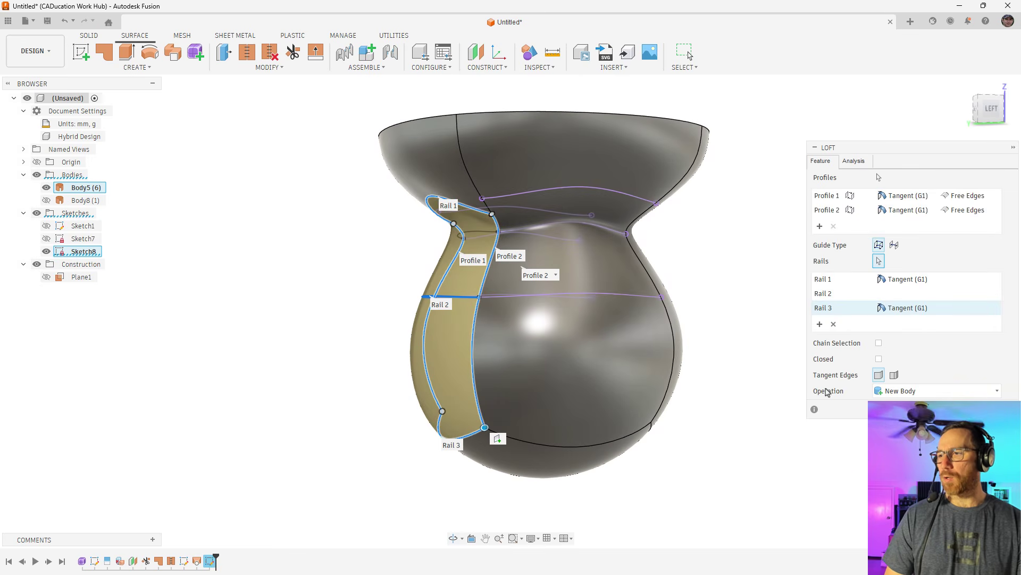
{"action": "key", "text": "Return"}
- Inspect the new loft surface's shape and its transition at the neck from the left and back
{"action": "middle_click_drag", "start_coordinate": [816, 333], "coordinate": [734, 319], "text": "shift"}
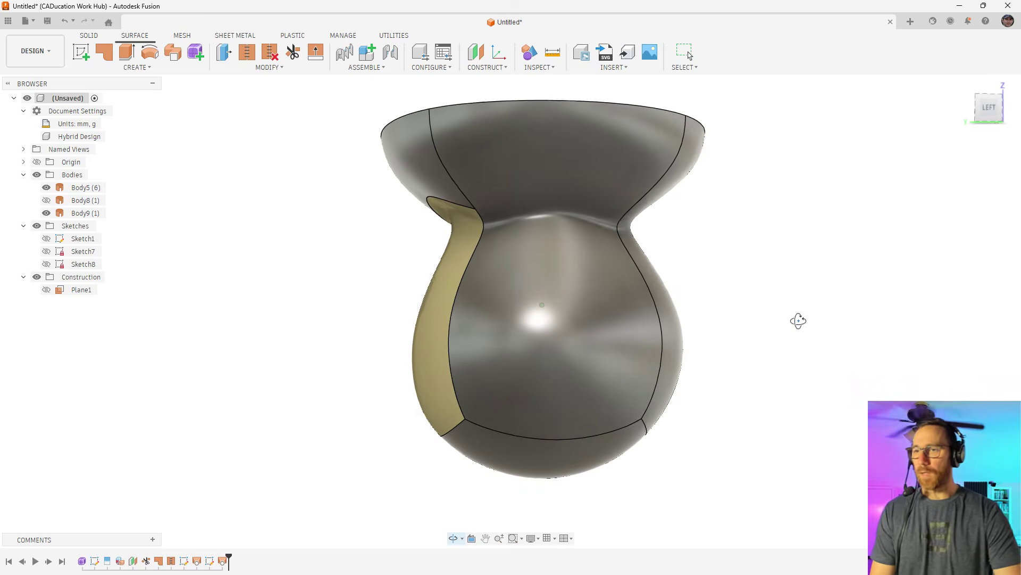
{"action": "left_click", "coordinate": [506, 225]}
{"action": "scroll", "coordinate": [396, 201], "scroll_direction": "up", "scroll_amount": 5}
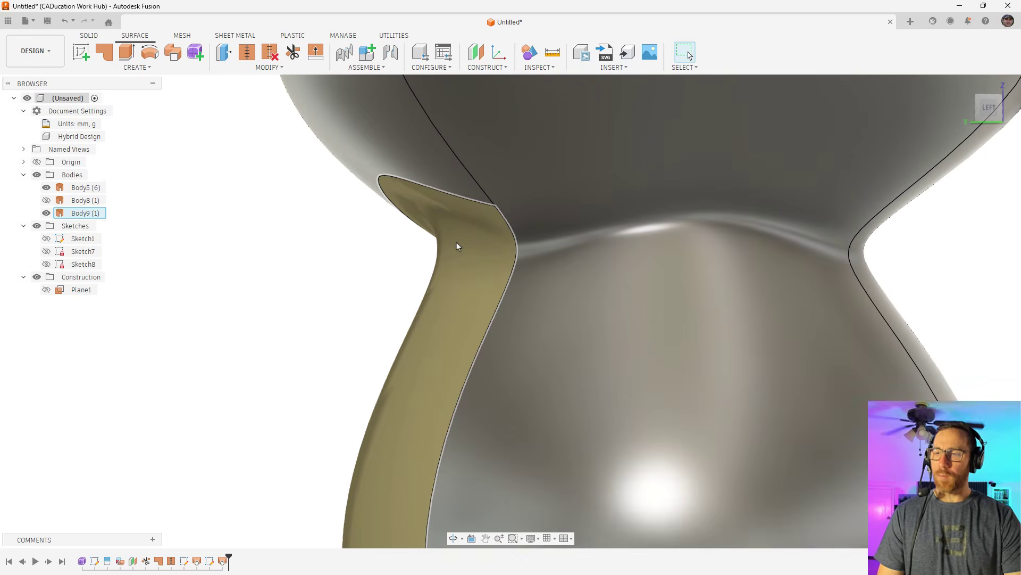
{"action": "scroll", "coordinate": [456, 243], "scroll_direction": "down", "scroll_amount": 8}
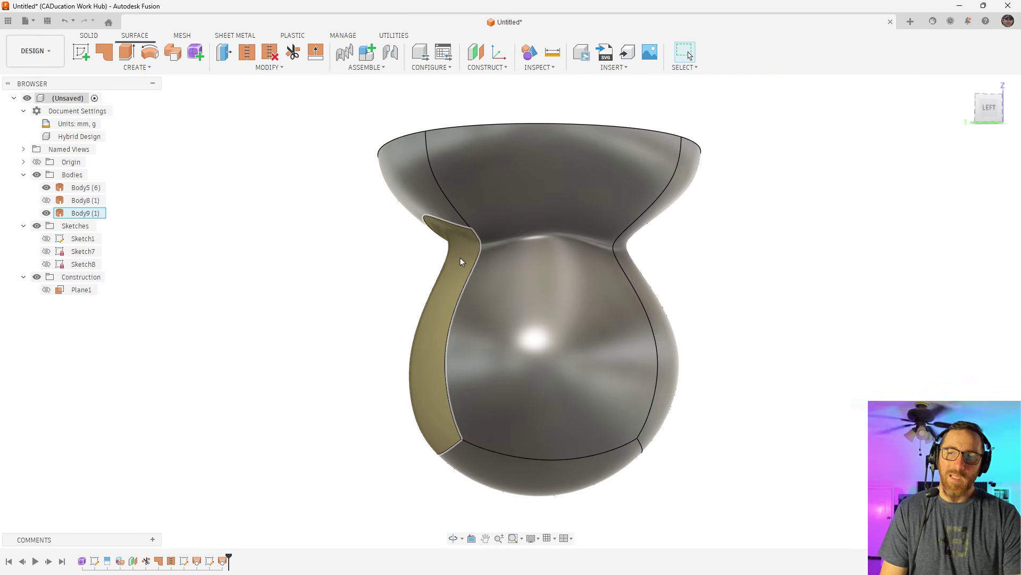
{"action": "middle_click_drag", "start_coordinate": [462, 268], "coordinate": [308, 295], "text": "shift"}
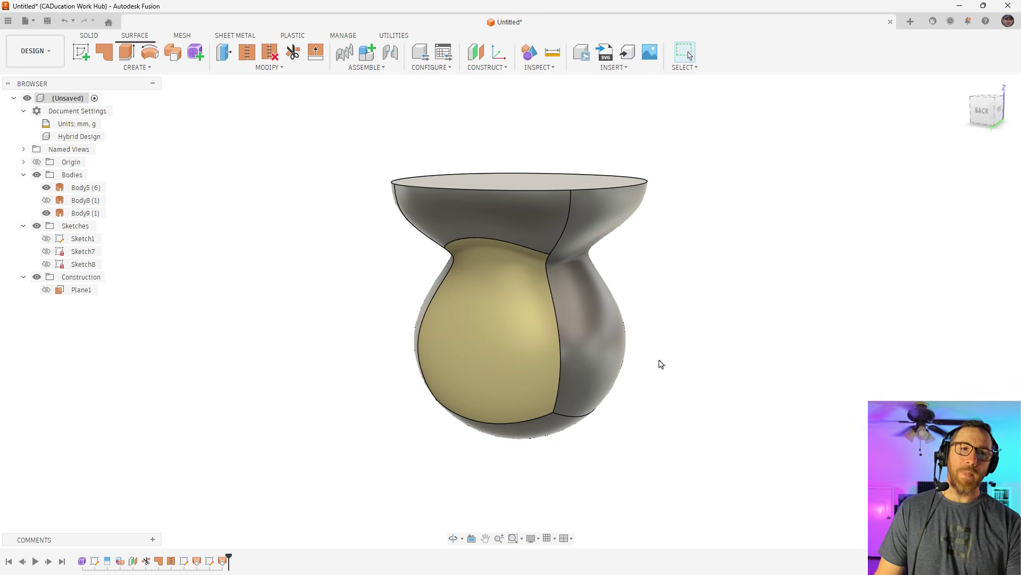
- Add a construction point at the vertex in the middle of the left-side face's neck crease using the At Vertex method
{"action": "middle_click_drag", "start_coordinate": [674, 281], "coordinate": [542, 128], "text": "shift"}
{"action": "left_click", "coordinate": [474, 57]}
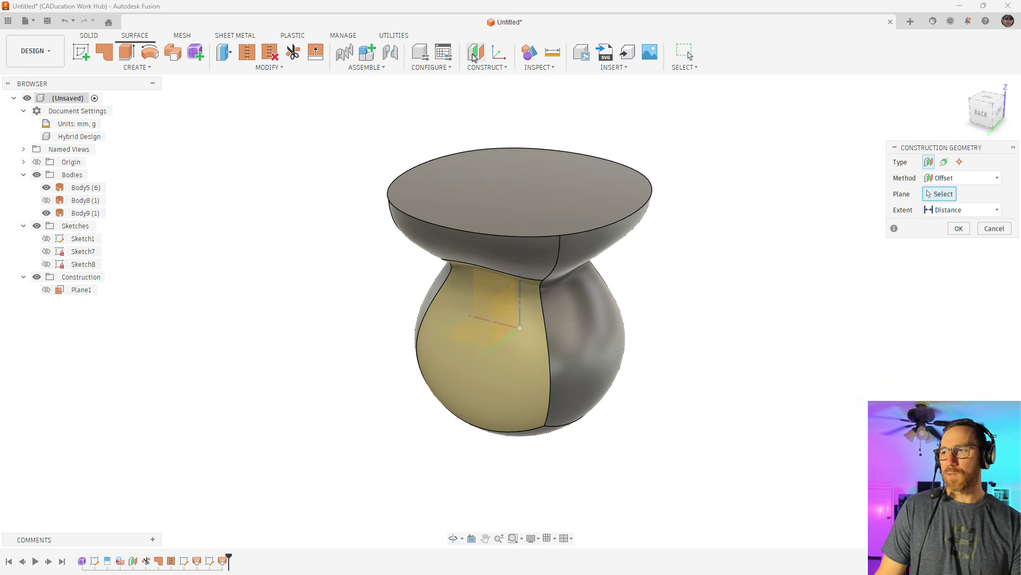
{"action": "left_click", "coordinate": [959, 162]}
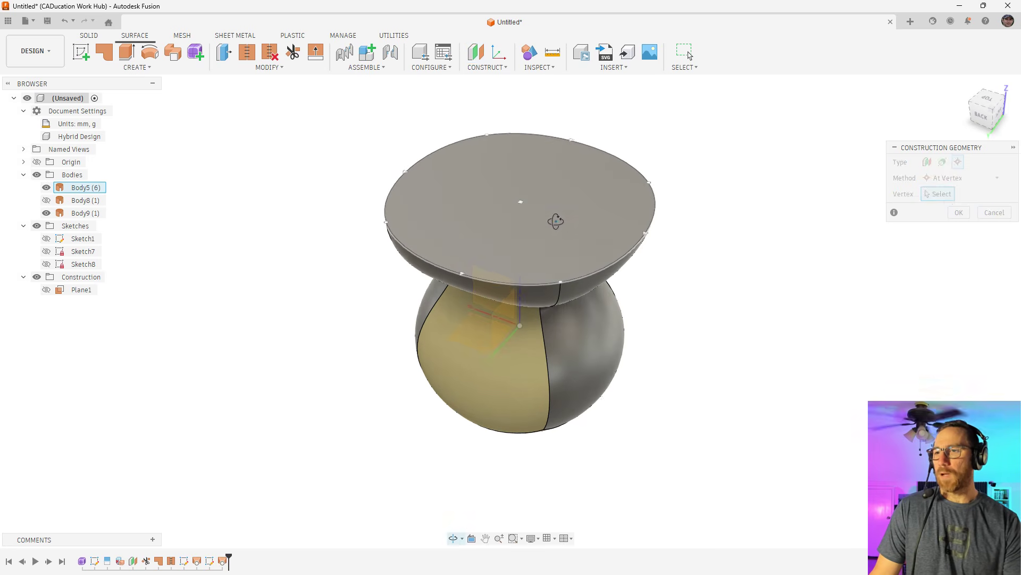
{"action": "middle_click_drag", "start_coordinate": [557, 239], "coordinate": [559, 280], "text": "shift"}
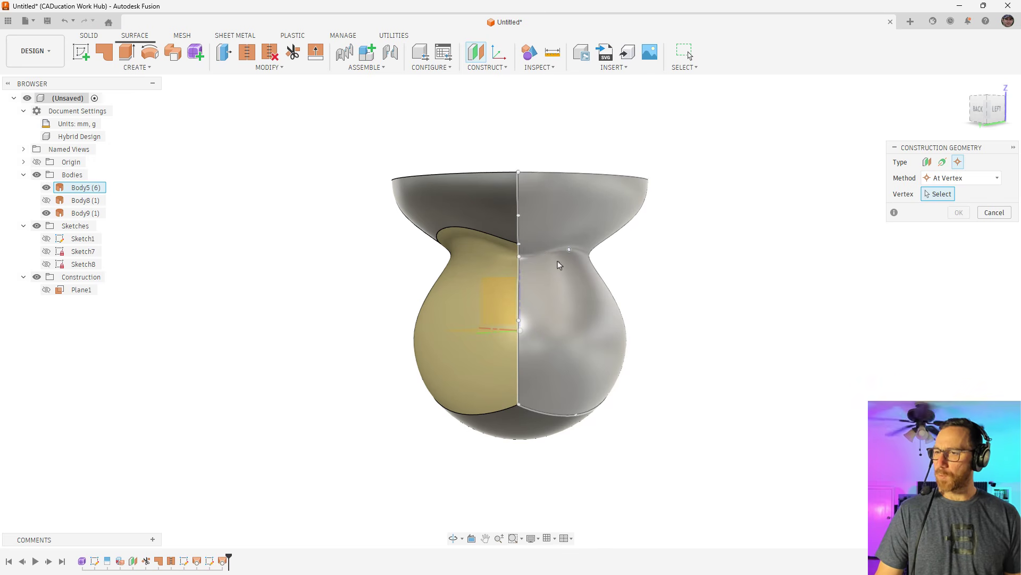
{"action": "scroll", "coordinate": [568, 269], "scroll_direction": "up", "scroll_amount": 5}
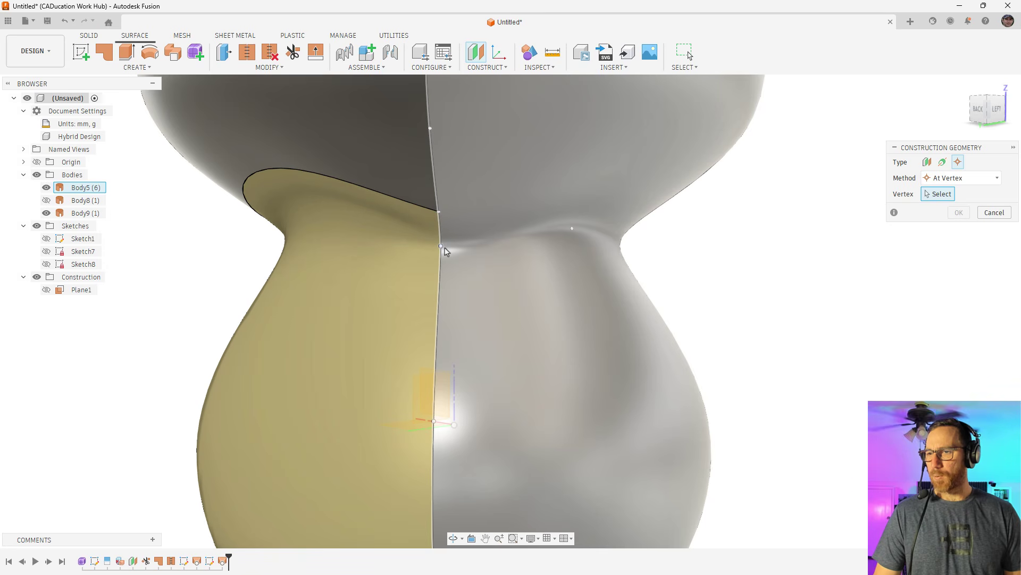
{"action": "left_click", "coordinate": [572, 229]}
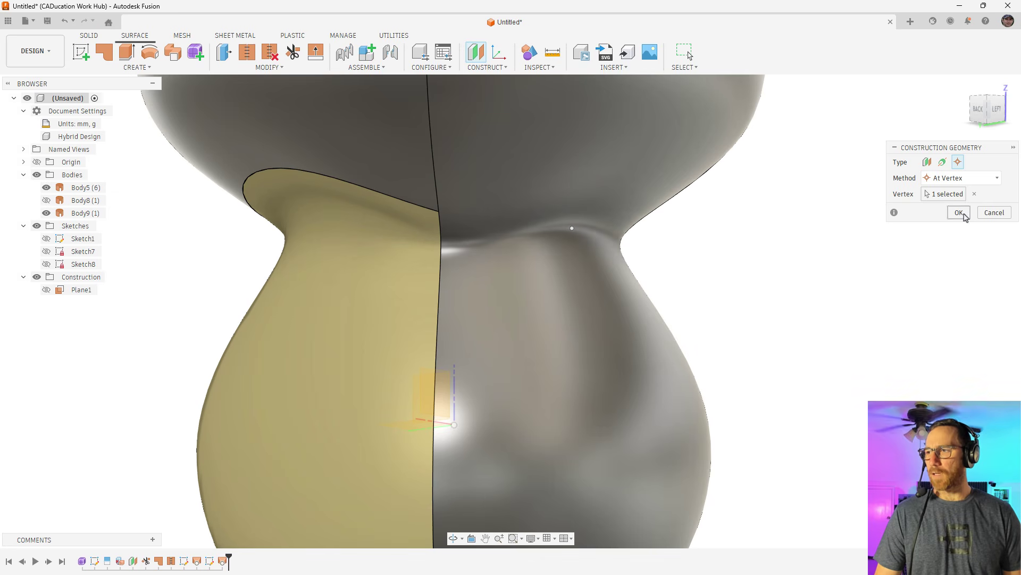
{"action": "left_click", "coordinate": [959, 212]}
- Add At Vertex construction points where the neck crease meets the left-side face's back and front vertical edges
{"action": "right_click", "coordinate": [769, 258]}
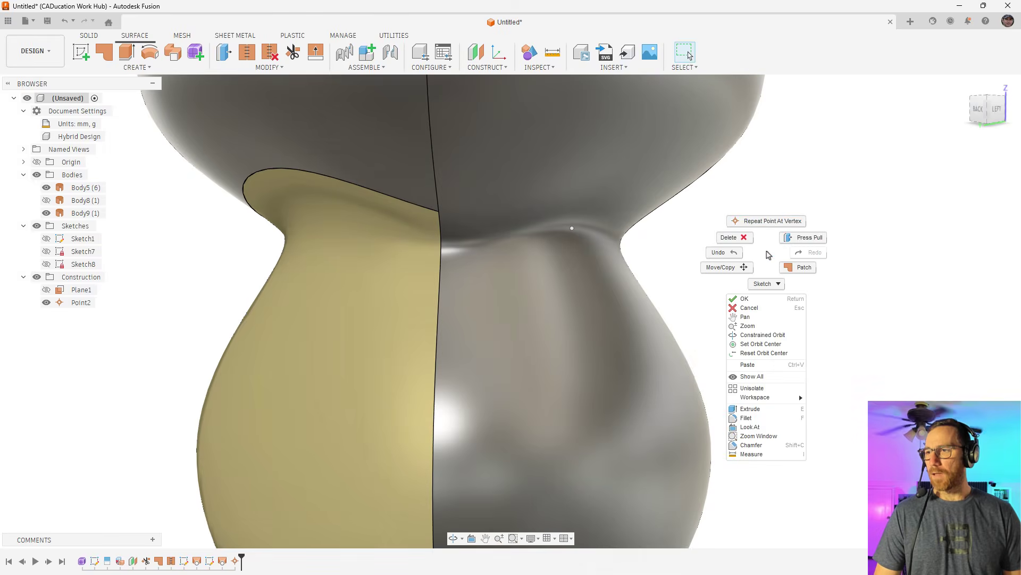
{"action": "left_click", "coordinate": [768, 220]}
{"action": "left_click", "coordinate": [441, 246]}
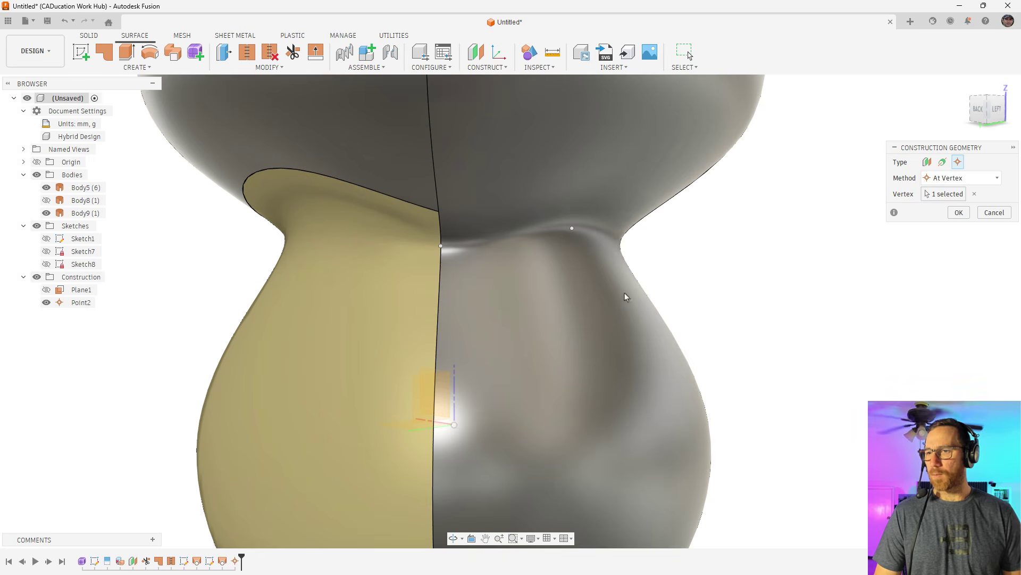
{"action": "middle_click_drag", "start_coordinate": [675, 314], "coordinate": [683, 348], "text": "shift"}
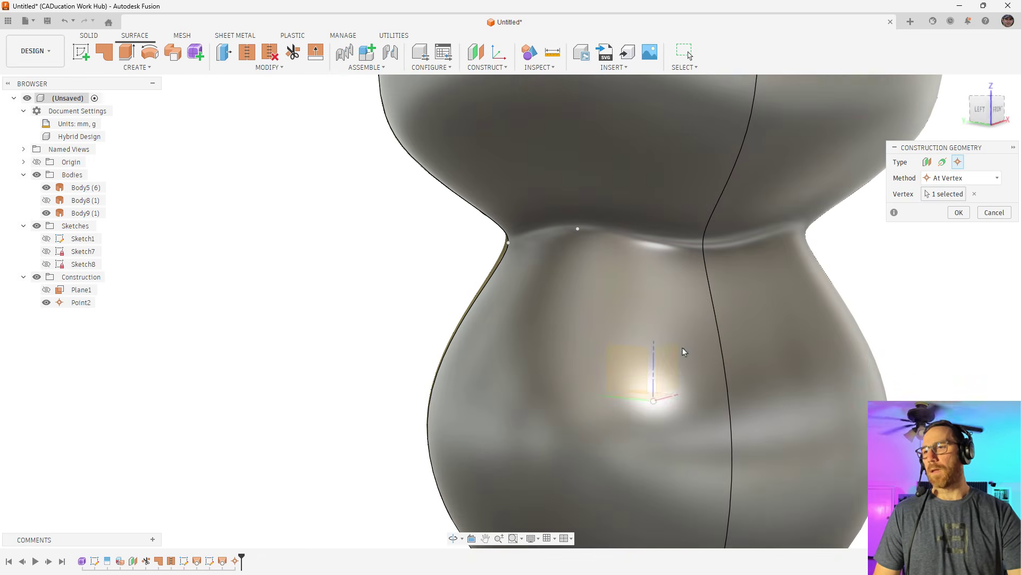
{"action": "right_click_drag", "start_coordinate": [397, 328], "coordinate": [386, 200]}
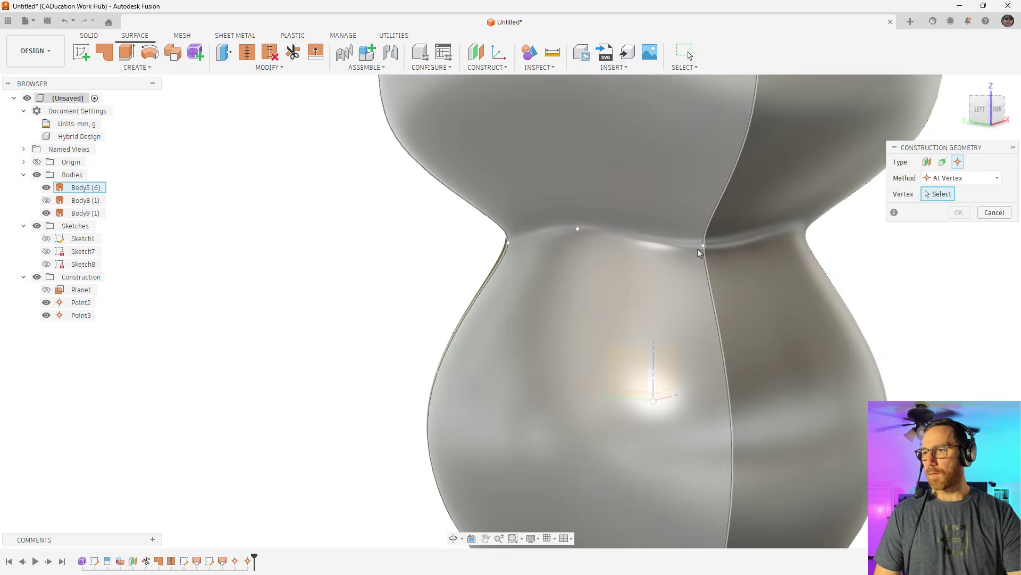
{"action": "left_click", "coordinate": [703, 245]}
{"action": "left_click", "coordinate": [958, 212]}
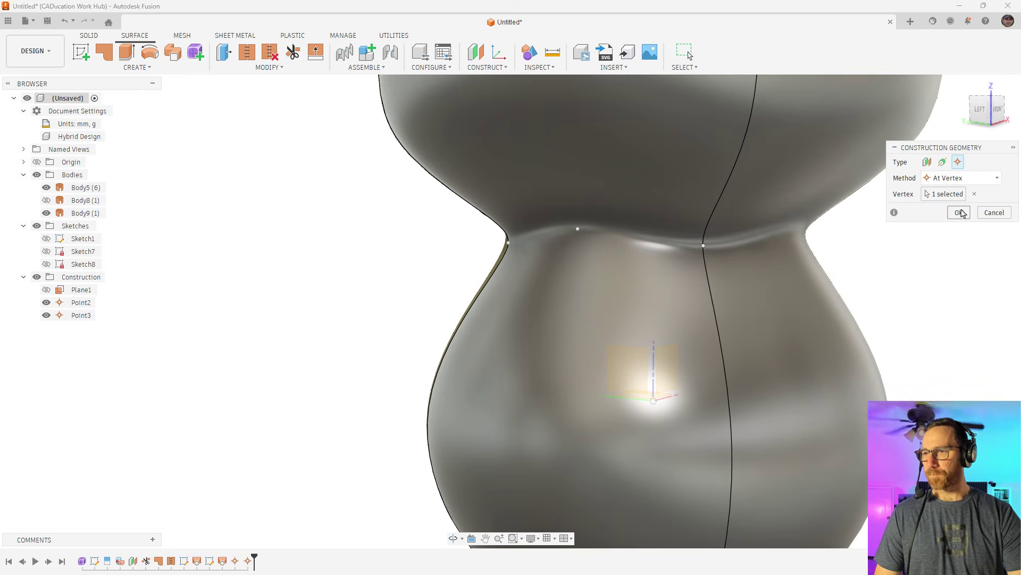
{"action": "scroll", "coordinate": [622, 289], "scroll_direction": "down", "scroll_amount": 5}
{"action": "middle_click_drag", "start_coordinate": [623, 289], "coordinate": [733, 251], "text": "shift"}
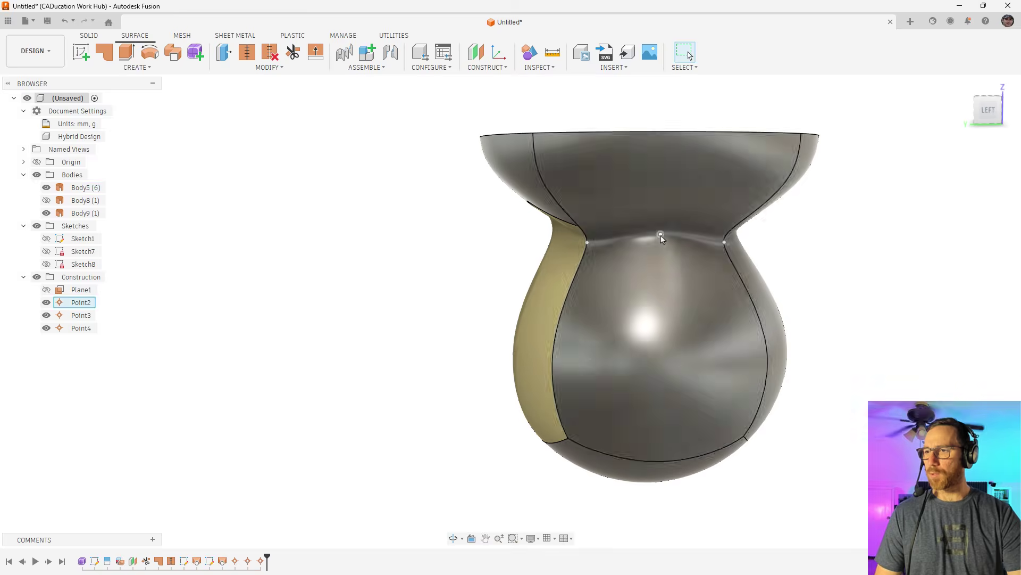
{"action": "middle_click_drag", "start_coordinate": [661, 235], "coordinate": [653, 278], "text": "shift"}
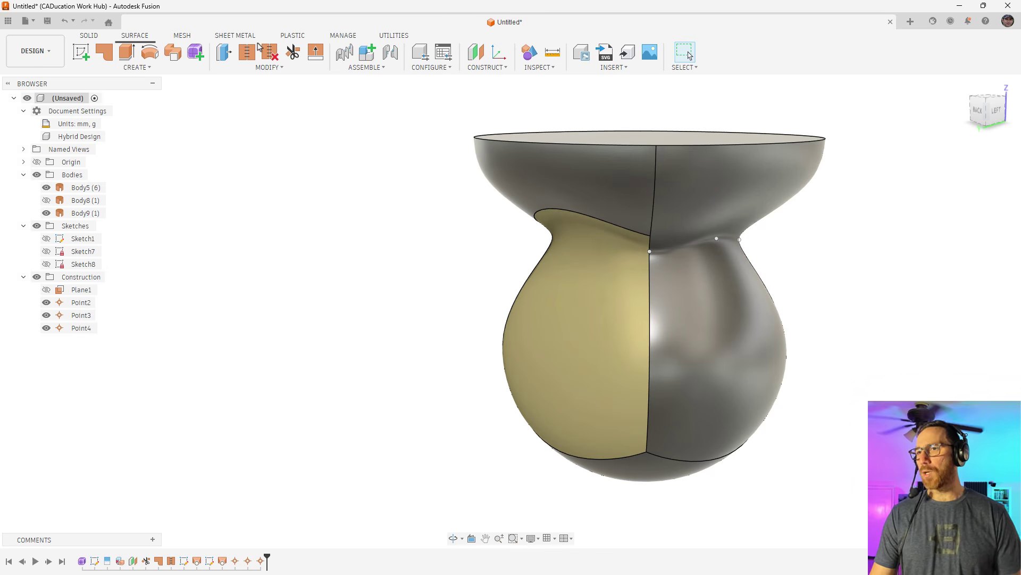
{"action": "left_click", "coordinate": [475, 51]}
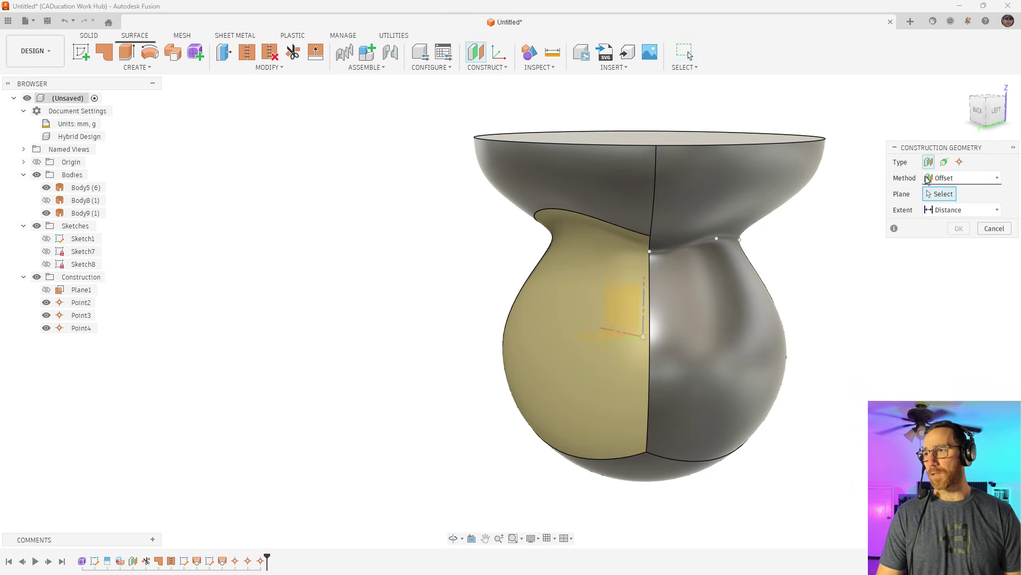
{"action": "left_click", "coordinate": [938, 179]}
{"action": "left_click", "coordinate": [940, 181]}
{"action": "left_click", "coordinate": [948, 211]}
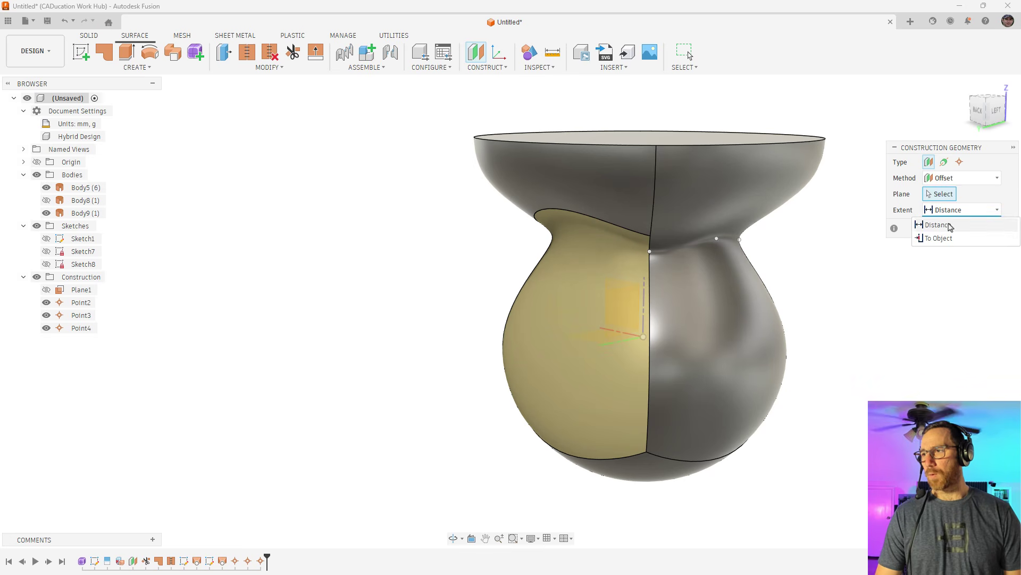
{"action": "left_click", "coordinate": [939, 238]}
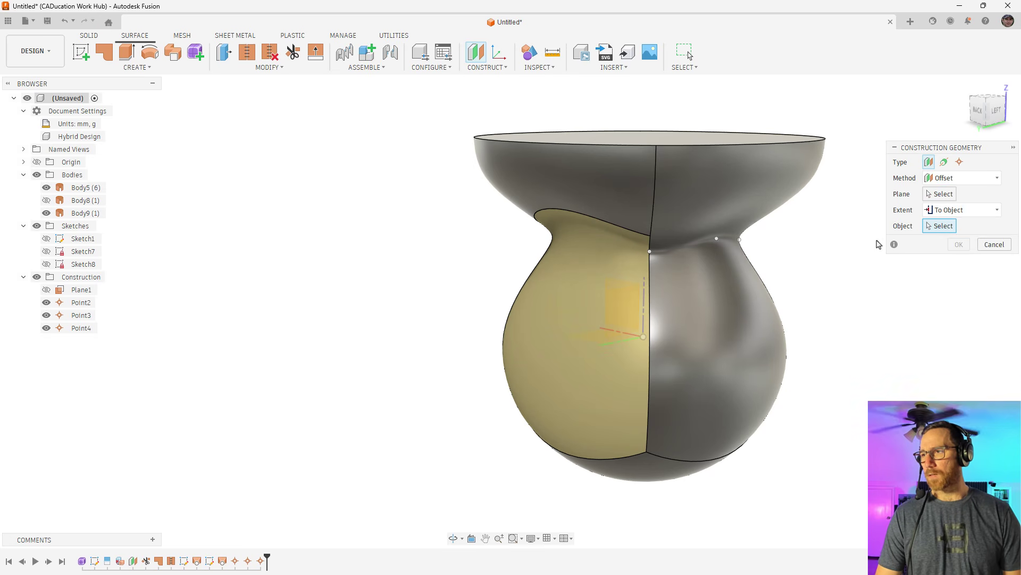
{"action": "left_click", "coordinate": [939, 194]}
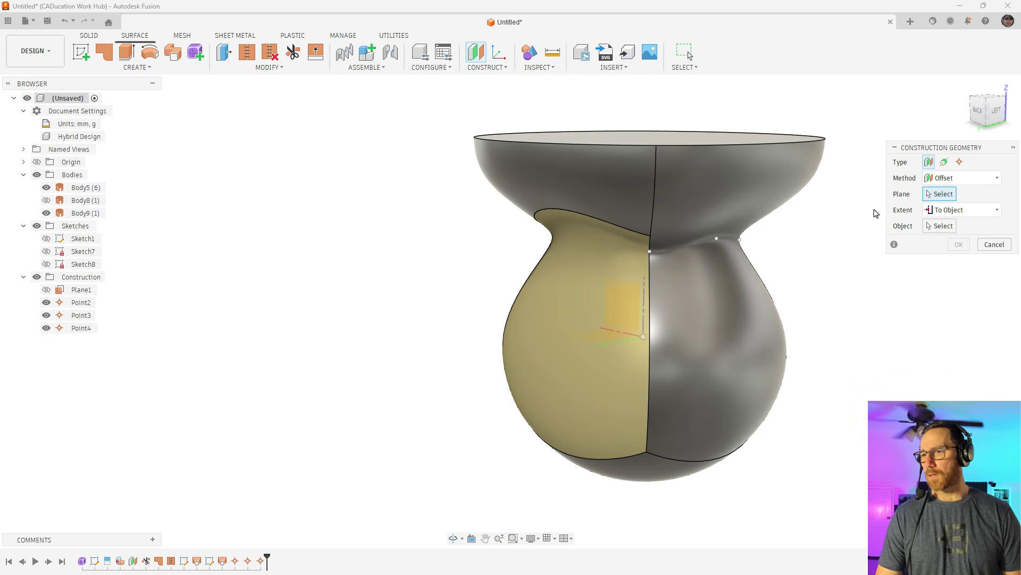
{"action": "left_click", "coordinate": [599, 339]}
{"action": "left_click", "coordinate": [651, 252]}
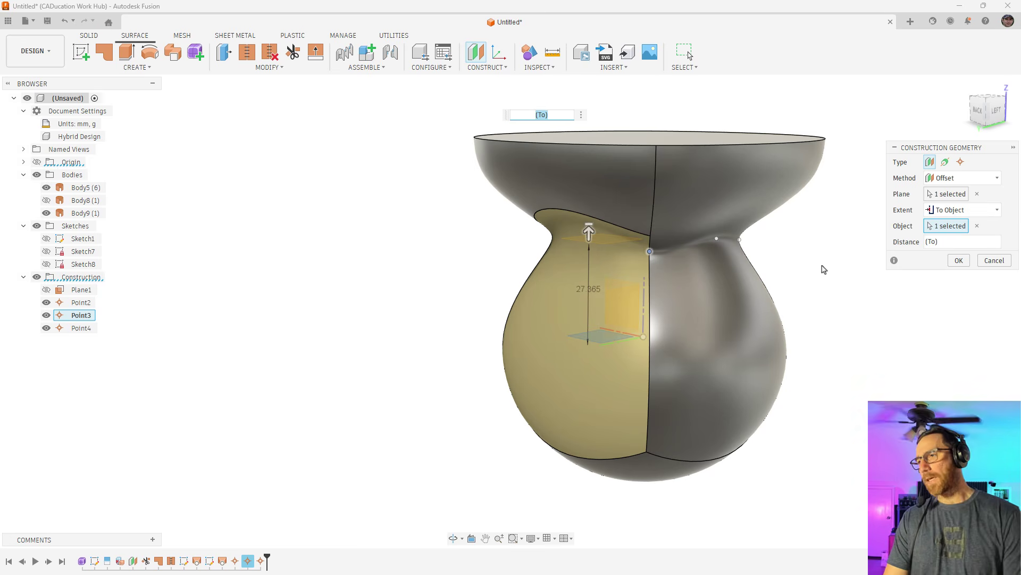
{"action": "left_click", "coordinate": [995, 260]}
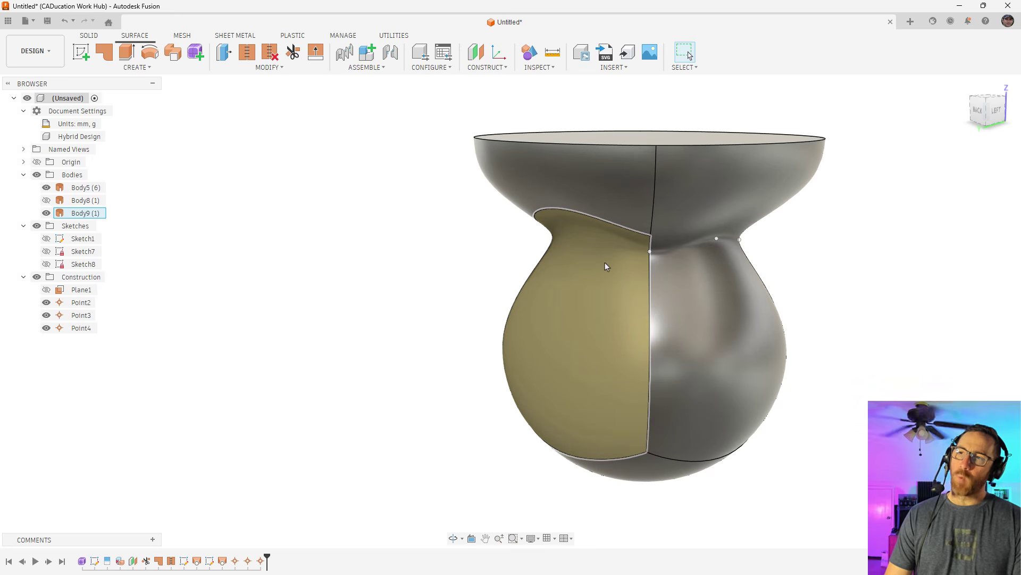
- Create a construction plane offset 20 mm upward from the horizontal origin plane
{"action": "scroll", "coordinate": [433, 245], "scroll_direction": "down", "scroll_amount": 2}
{"action": "middle_click_drag", "start_coordinate": [485, 226], "coordinate": [485, 268], "text": "shift"}
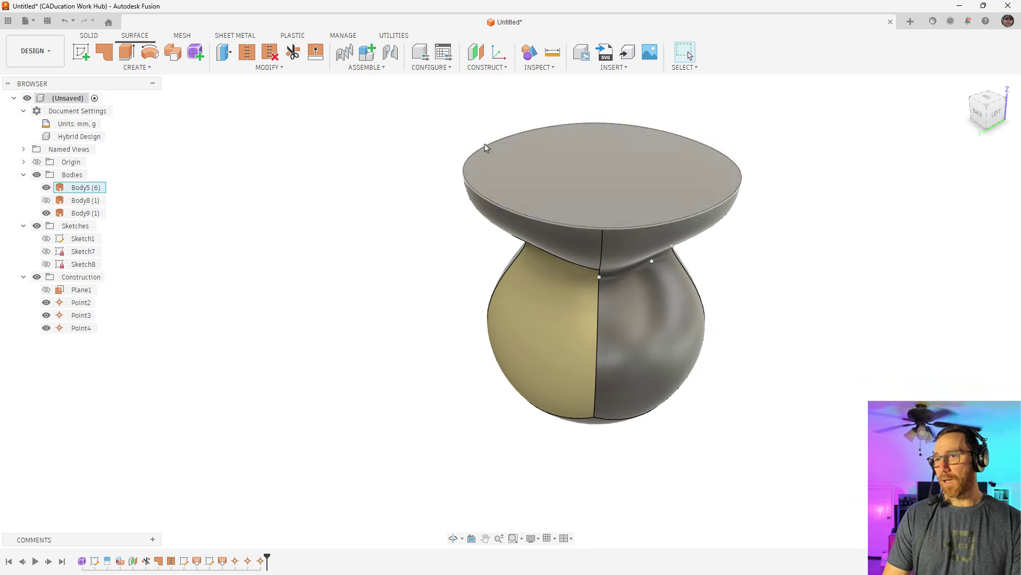
{"action": "left_click", "coordinate": [477, 52]}
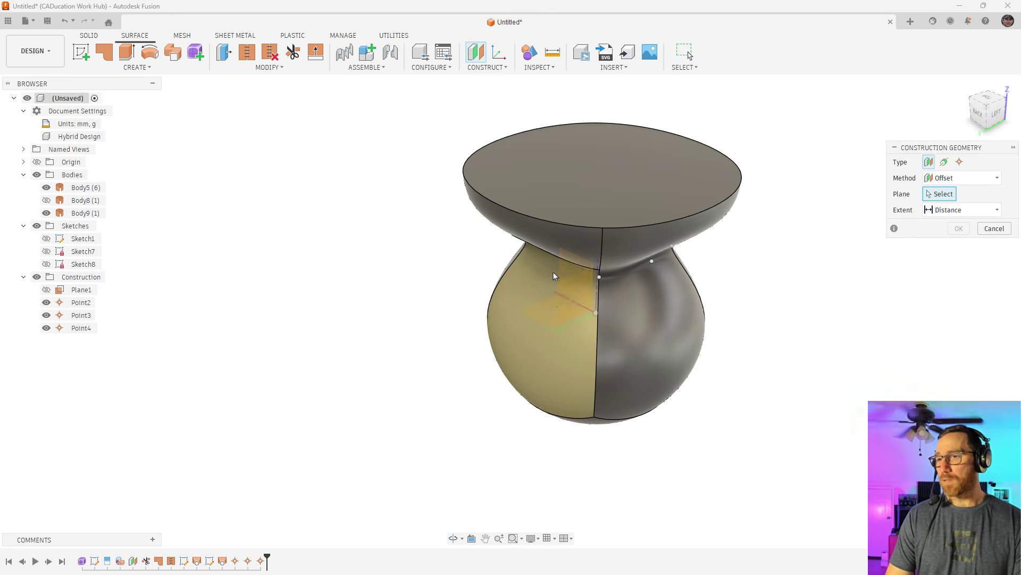
{"action": "left_click", "coordinate": [556, 319]}
{"action": "left_click_drag", "start_coordinate": [547, 313], "coordinate": [643, 263]}
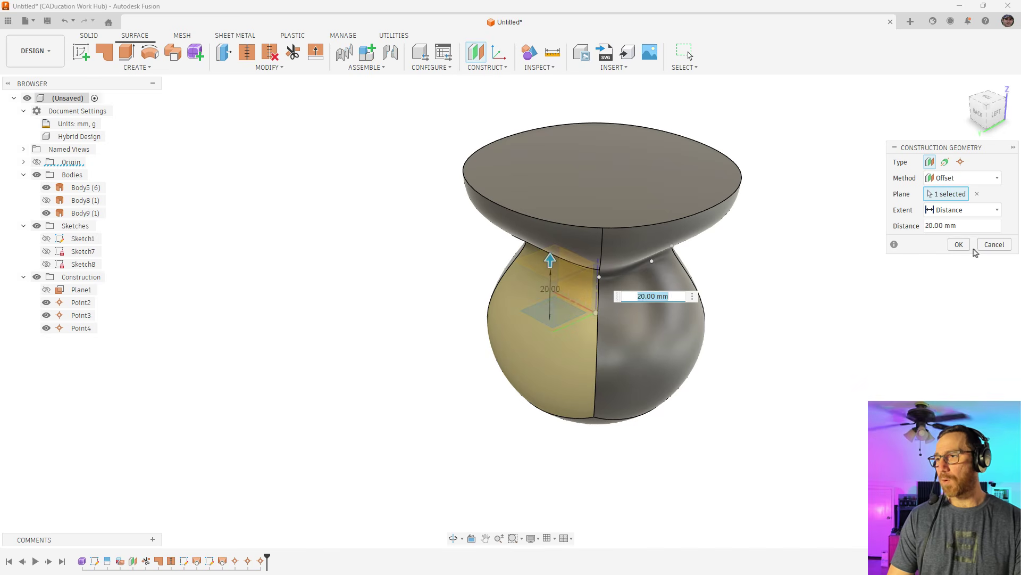
{"action": "left_click", "coordinate": [958, 244]}
- Hide the loft surface Body9 and stretch the new offset plane so it extends well past the vase body on both sides
{"action": "left_click", "coordinate": [557, 271]}
{"action": "left_click", "coordinate": [387, 244]}
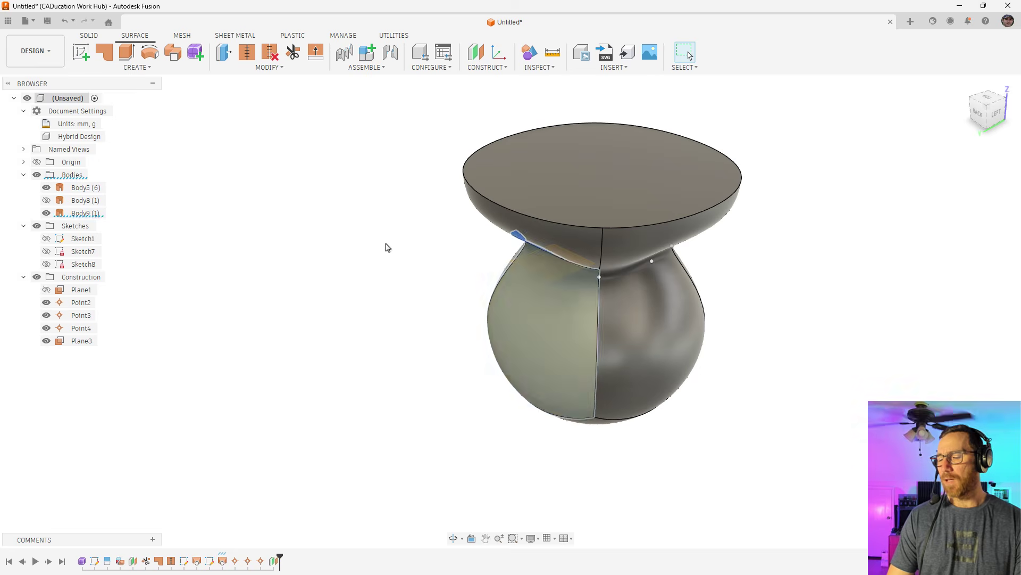
{"action": "left_click", "coordinate": [46, 213]}
{"action": "left_click", "coordinate": [506, 265]}
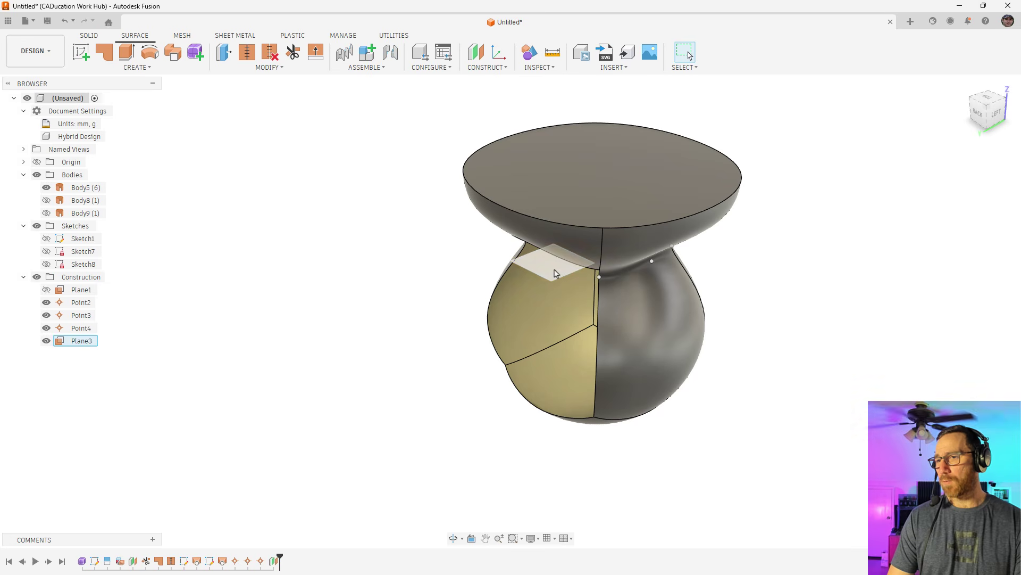
{"action": "left_click_drag", "start_coordinate": [555, 278], "coordinate": [818, 267]}
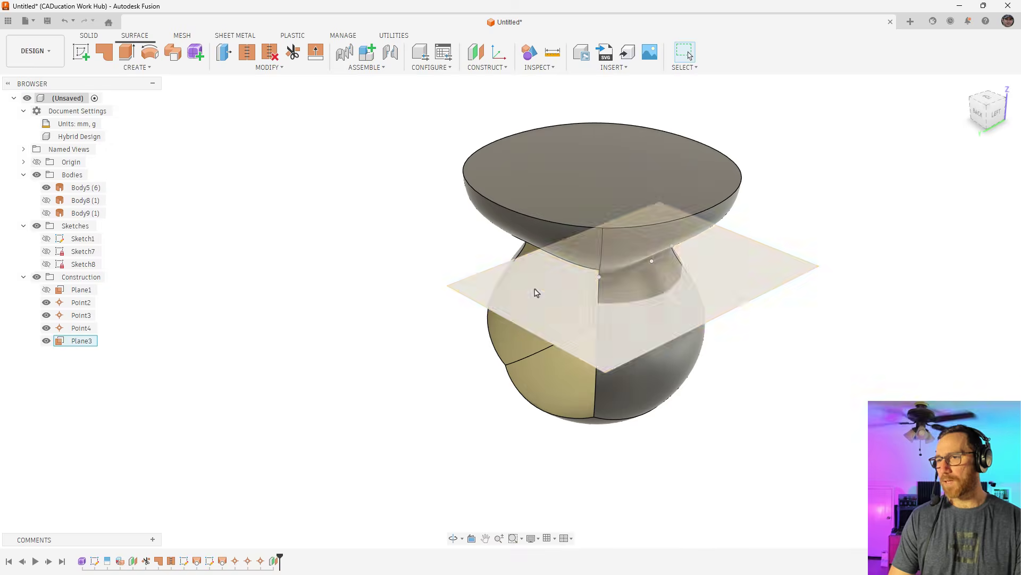
{"action": "left_click_drag", "start_coordinate": [444, 283], "coordinate": [383, 252]}
{"action": "left_click", "coordinate": [463, 291]}
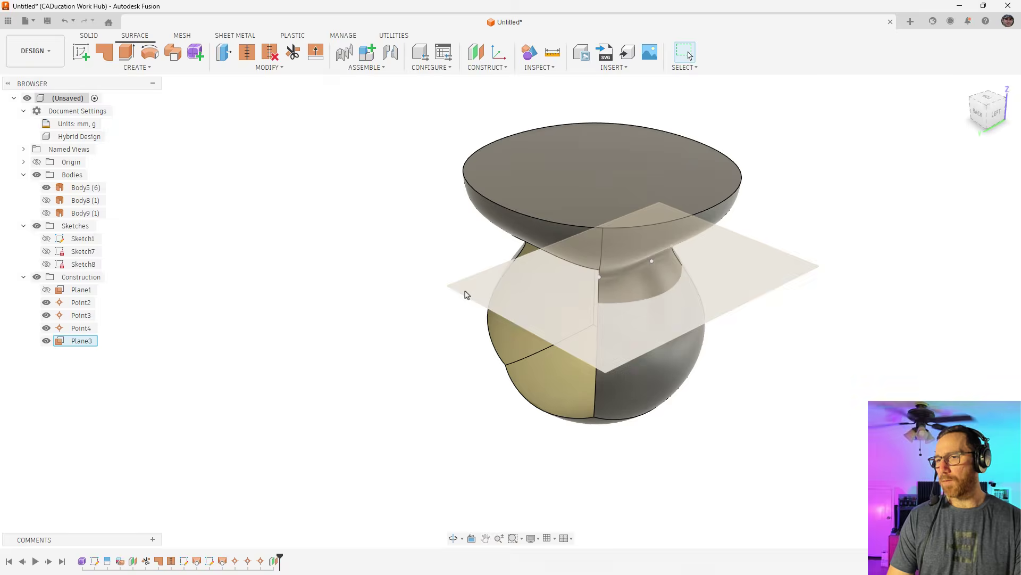
{"action": "left_click_drag", "start_coordinate": [448, 288], "coordinate": [387, 240]}
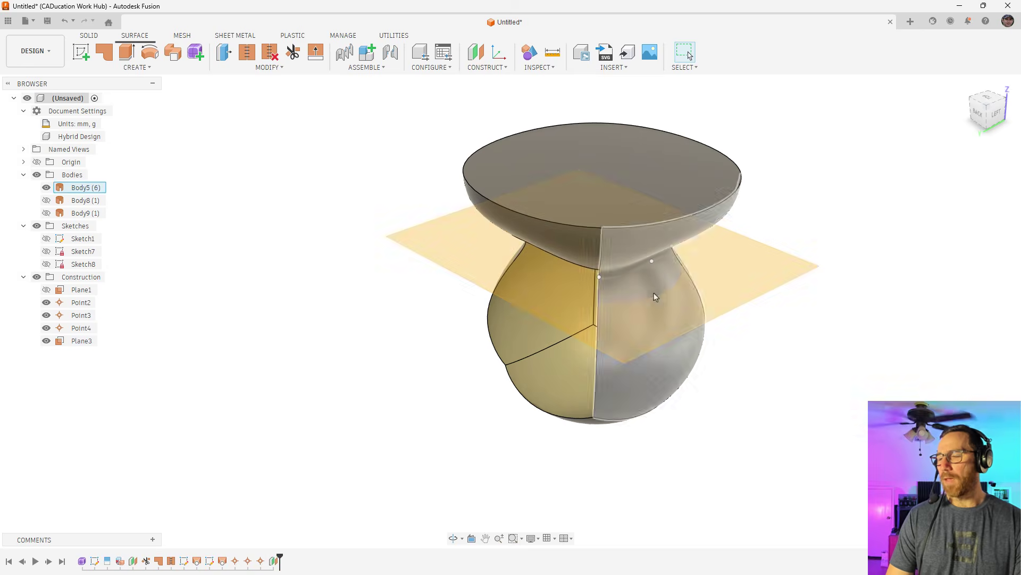
- Hide the offset plane Plane3 and the three construction points on the neck crease
{"action": "right_click", "coordinate": [78, 340]}
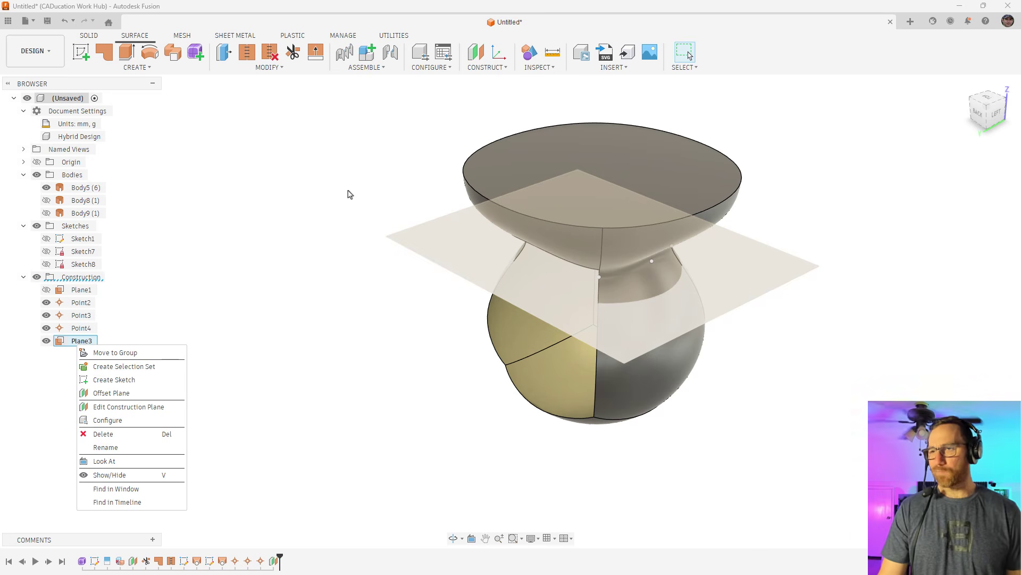
{"action": "key", "text": "Escape"}
{"action": "left_click", "coordinate": [45, 341]}
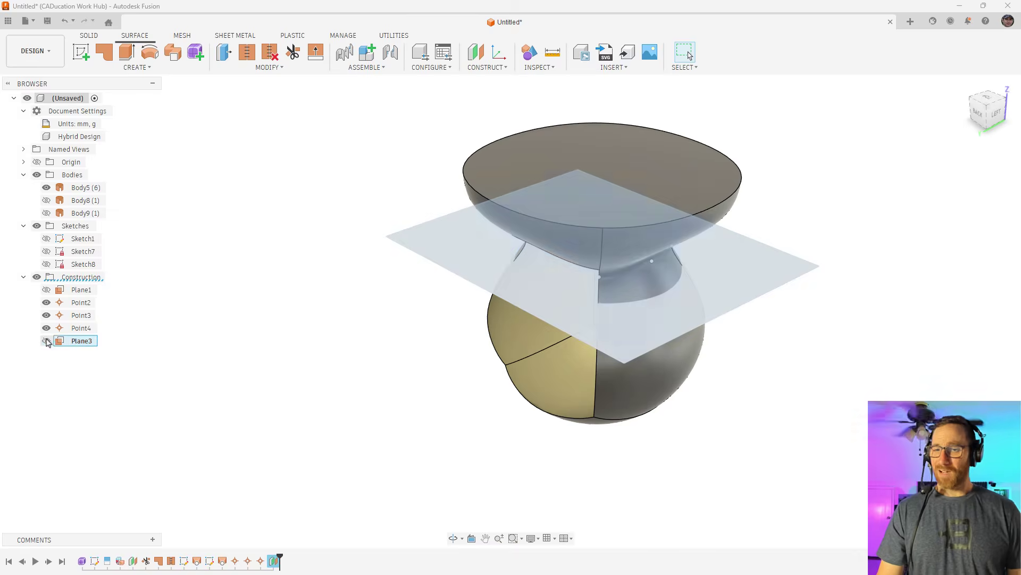
{"action": "left_click", "coordinate": [46, 328]}
{"action": "left_click", "coordinate": [46, 315]}
{"action": "left_click", "coordinate": [46, 302]}
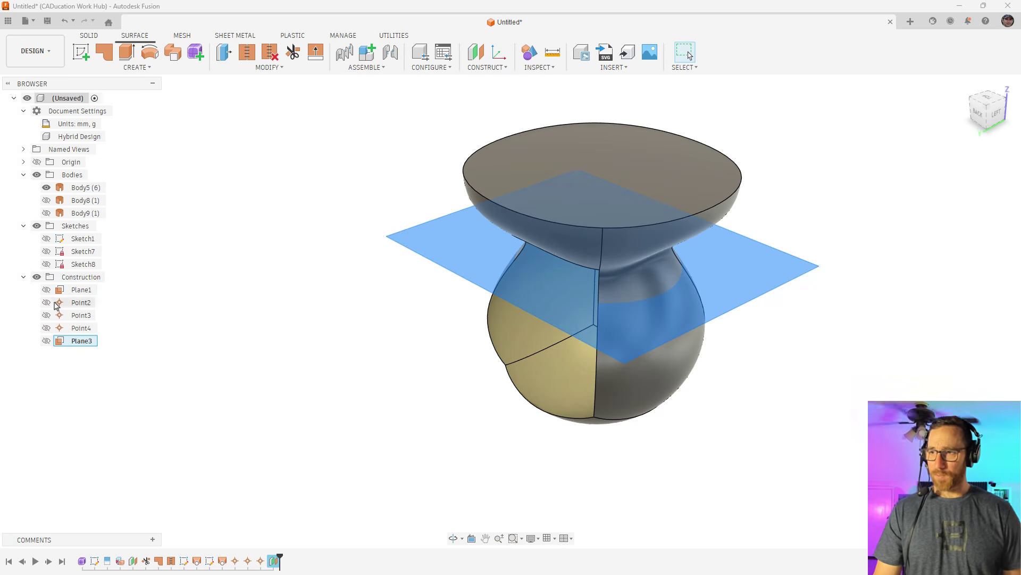
{"action": "left_click", "coordinate": [180, 275]}
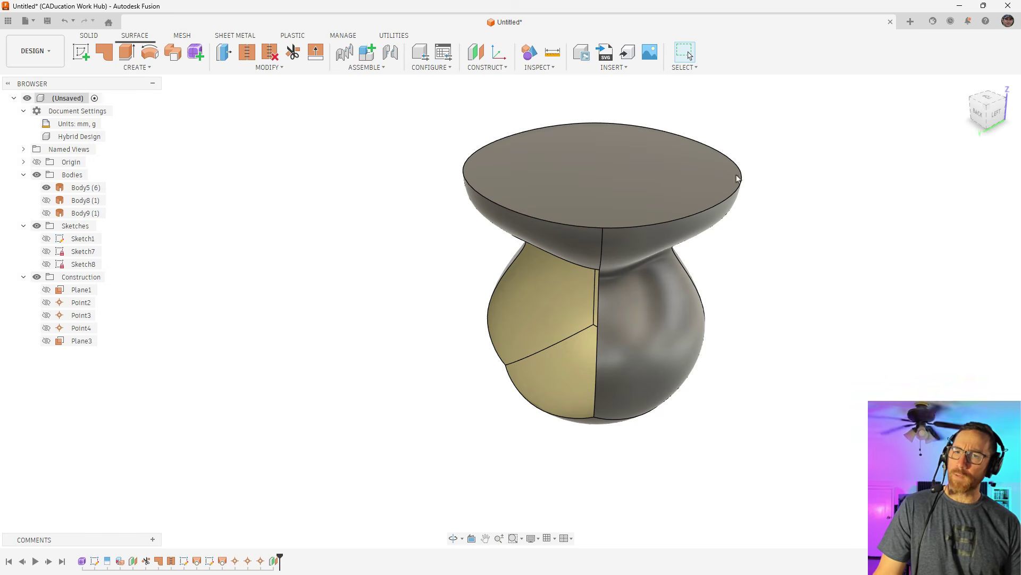
- Highlight the hidden offset plane, check the camera projection options, and examine the body from the left, top and bottom faces
{"action": "left_click", "coordinate": [77, 341]}
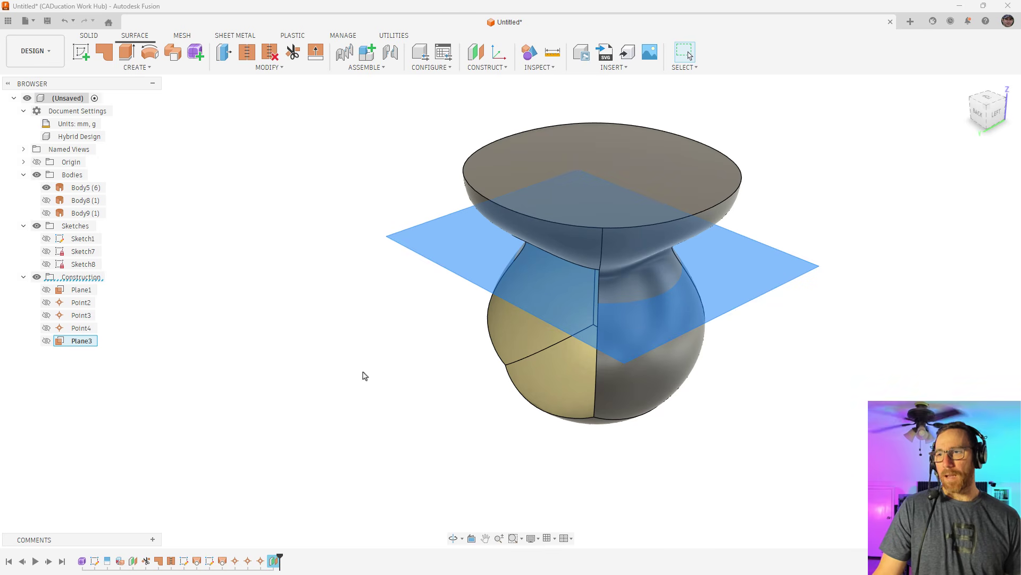
{"action": "left_click", "coordinate": [1019, 159]}
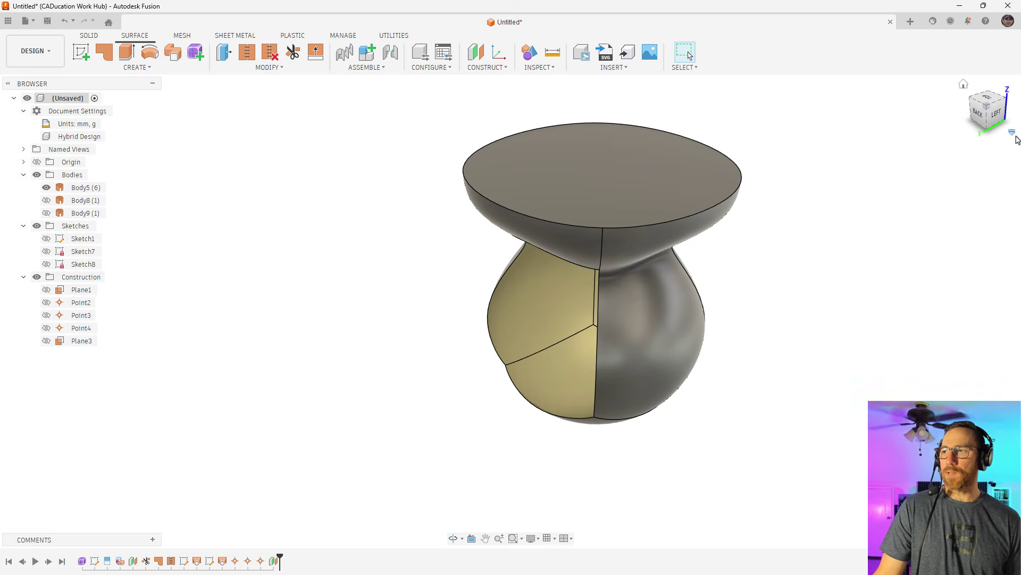
{"action": "left_click", "coordinate": [1012, 133]}
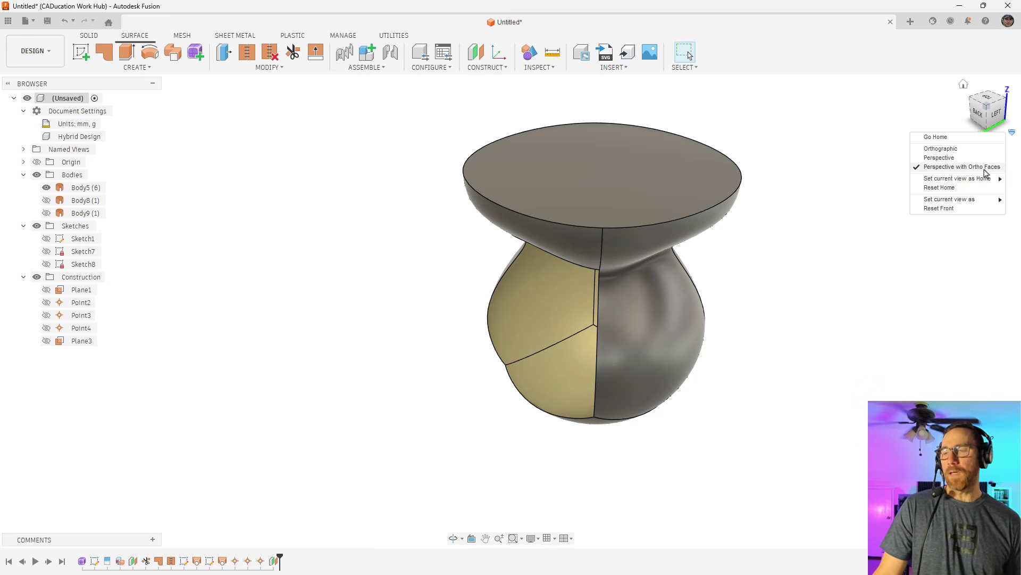
{"action": "left_click", "coordinate": [887, 184]}
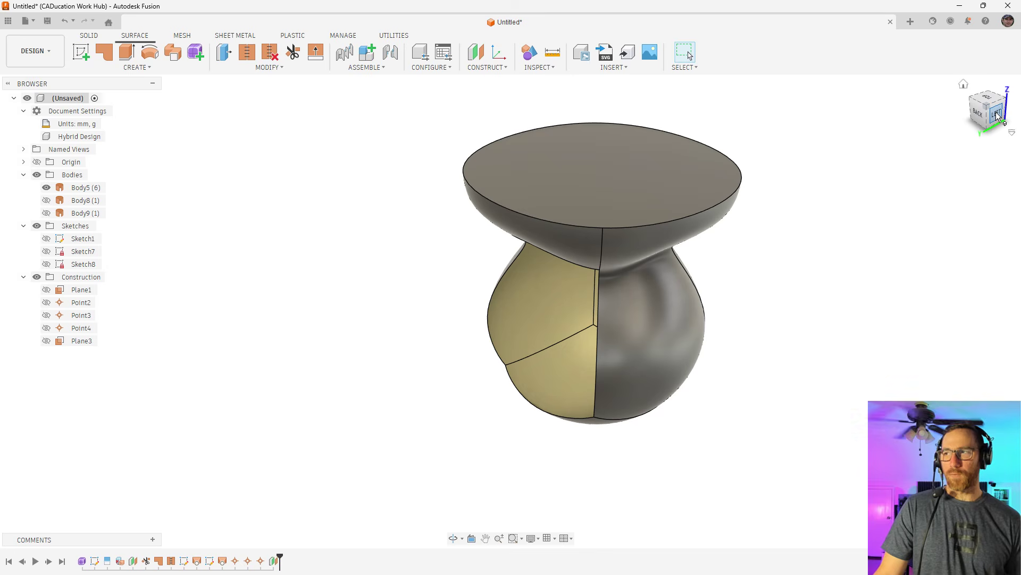
{"action": "left_click", "coordinate": [998, 119]}
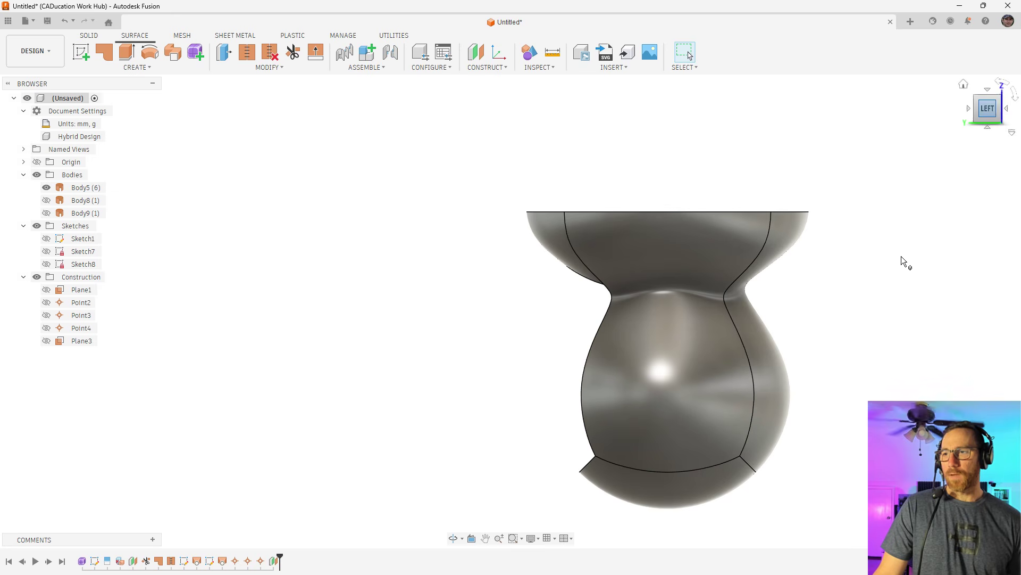
{"action": "left_click", "coordinate": [985, 89]}
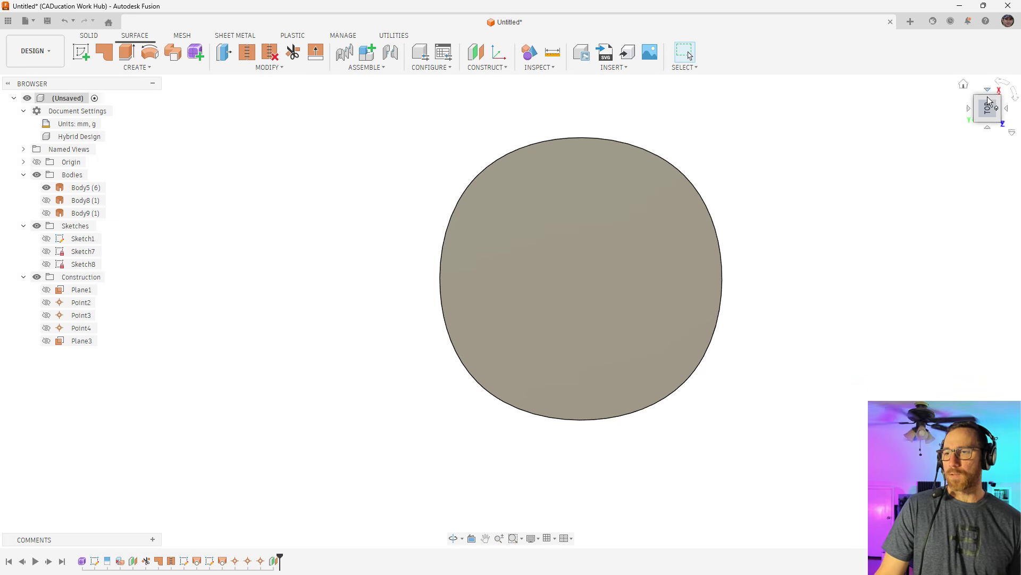
{"action": "left_click", "coordinate": [988, 127]}
{"action": "left_click", "coordinate": [988, 128]}
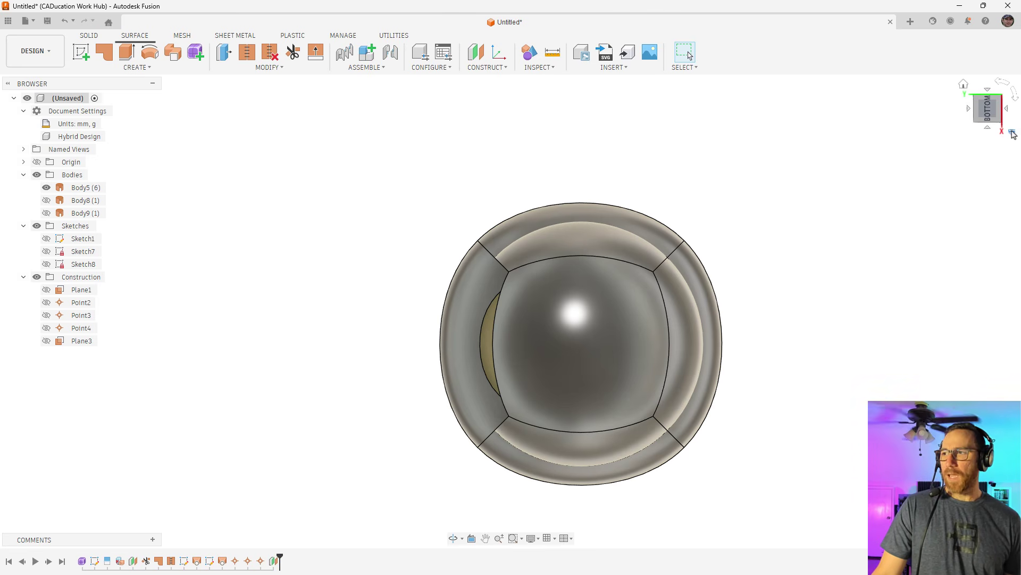
- Switch the camera to Perspective and inspect the open vase body from below and from the side
{"action": "left_click", "coordinate": [1013, 135]}
{"action": "left_click", "coordinate": [947, 154]}
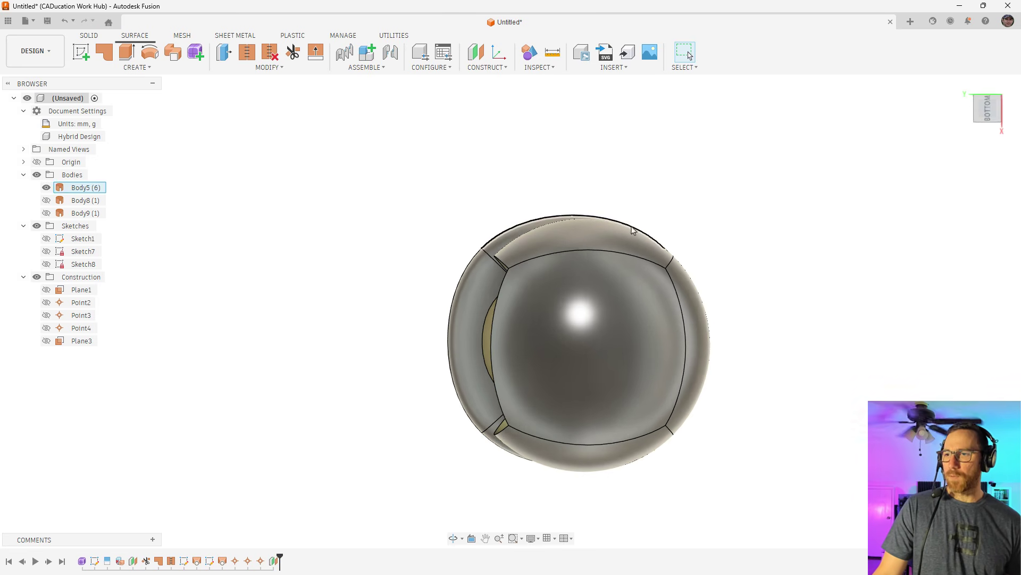
{"action": "middle_click_drag", "start_coordinate": [697, 337], "coordinate": [786, 316]}
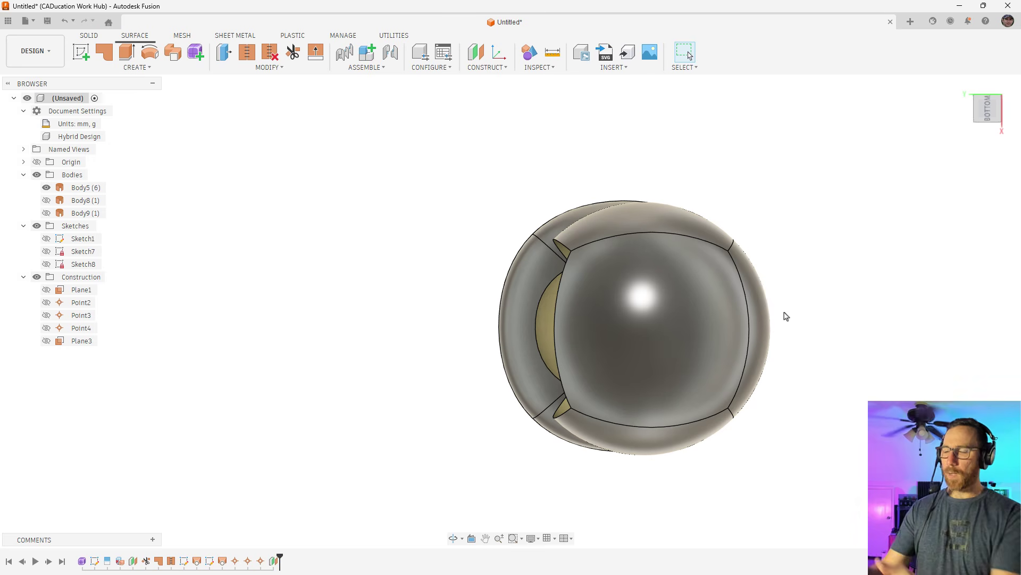
{"action": "mouse_move", "coordinate": [782, 312]}
{"action": "middle_mouse_down"}
{"action": "mouse_move", "coordinate": [676, 313]}
{"action": "mouse_move", "coordinate": [736, 301]}
{"action": "mouse_move", "coordinate": [768, 365]}
{"action": "mouse_move", "coordinate": [766, 310]}
{"action": "mouse_move", "coordinate": [785, 311]}
{"action": "mouse_move", "coordinate": [779, 330]}
{"action": "middle_mouse_up"}
{"action": "middle_click_drag", "start_coordinate": [743, 447], "coordinate": [743, 394]}
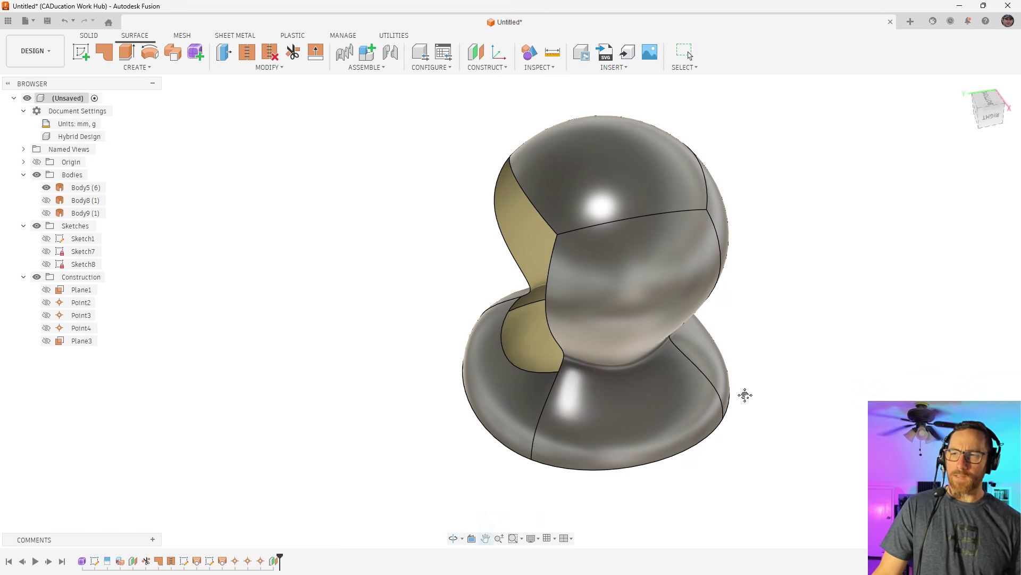
- Set the Design preference Auto look at sketch to Always Orthographic and switch the camera to Perspective with Ortho Faces
{"action": "left_click", "coordinate": [1008, 20]}
{"action": "left_click", "coordinate": [973, 47]}
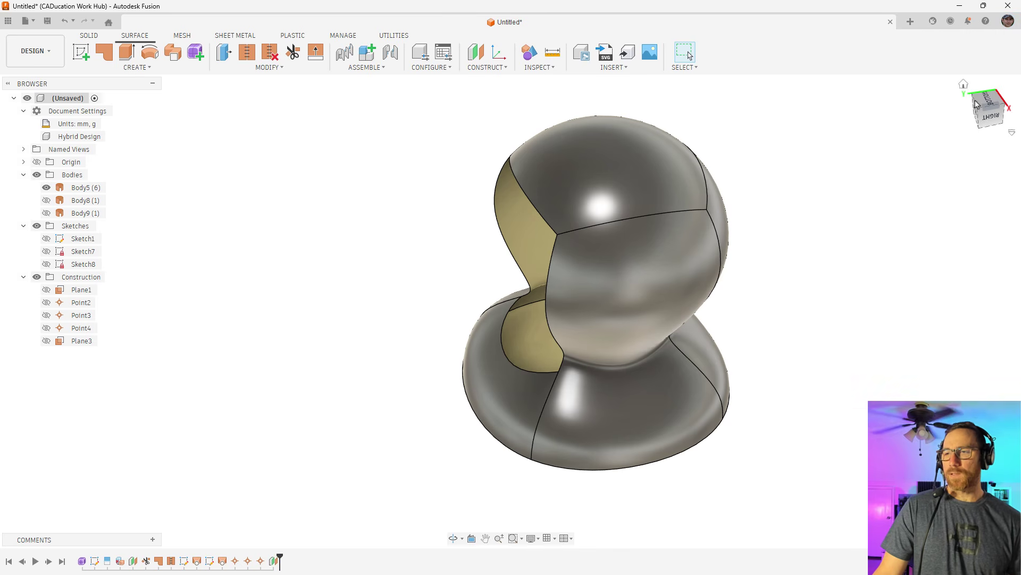
{"action": "left_click", "coordinate": [283, 186]}
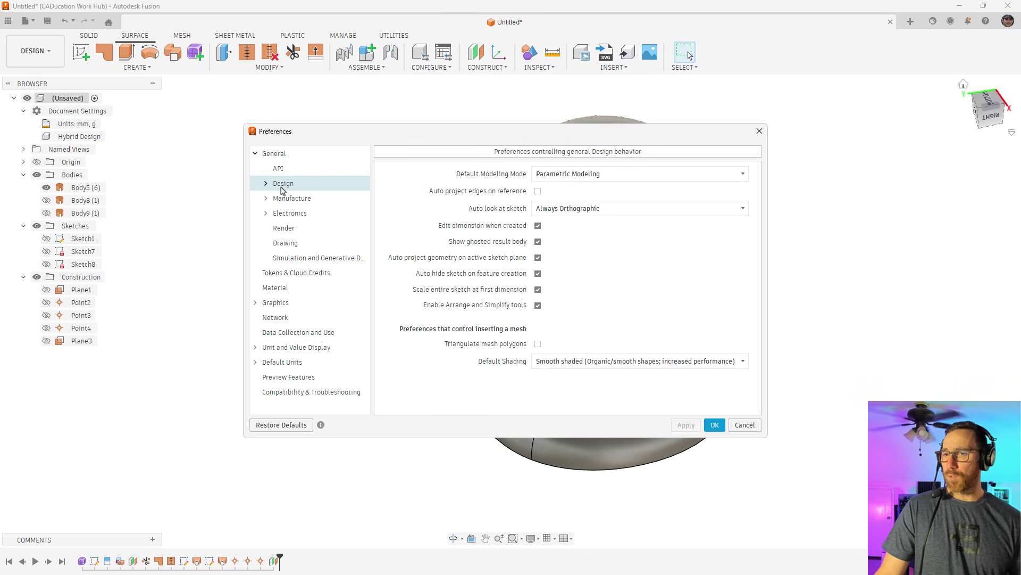
{"action": "left_click", "coordinate": [593, 211]}
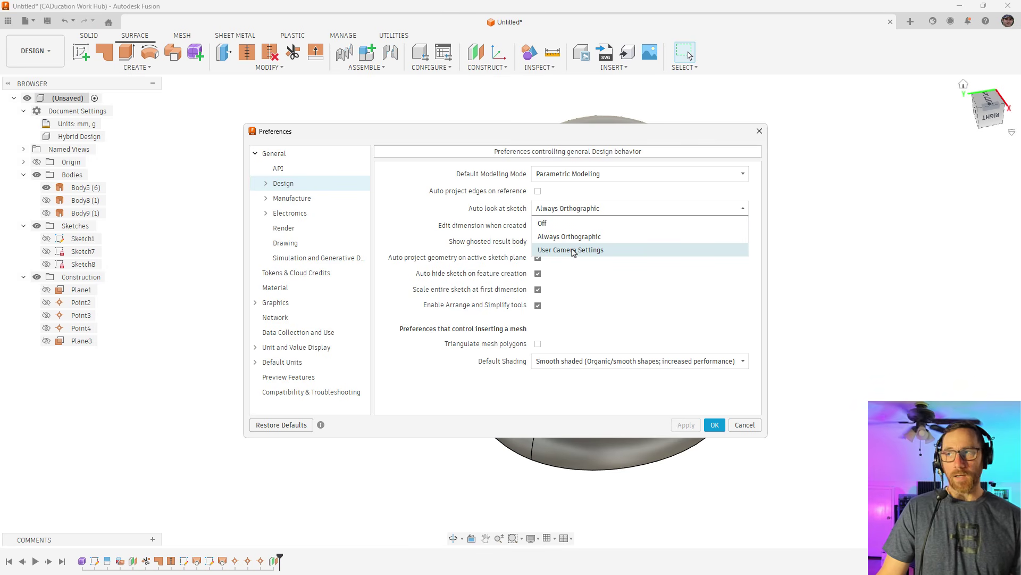
{"action": "left_click", "coordinate": [580, 237]}
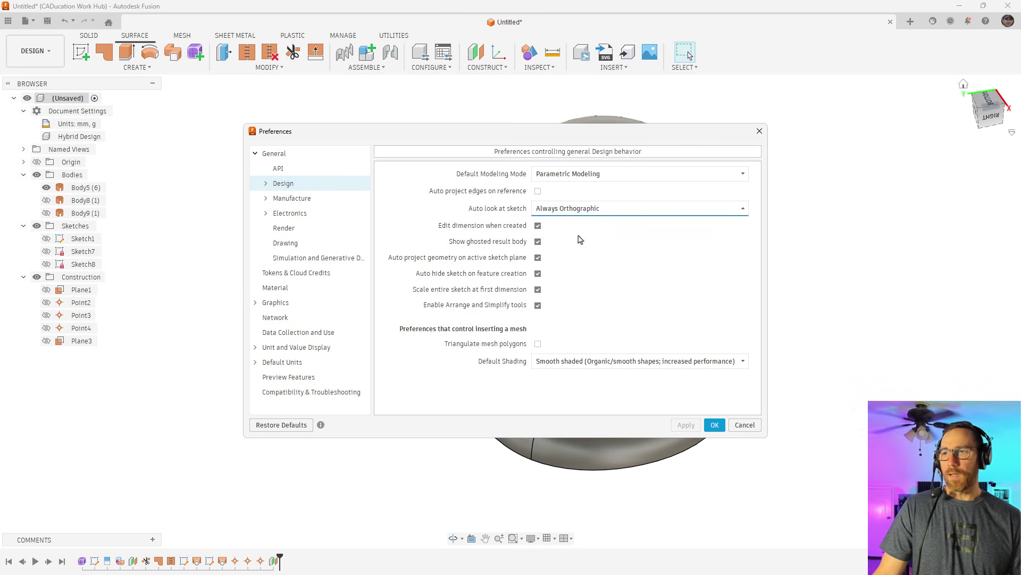
{"action": "left_click", "coordinate": [713, 425]}
{"action": "left_click", "coordinate": [1011, 132]}
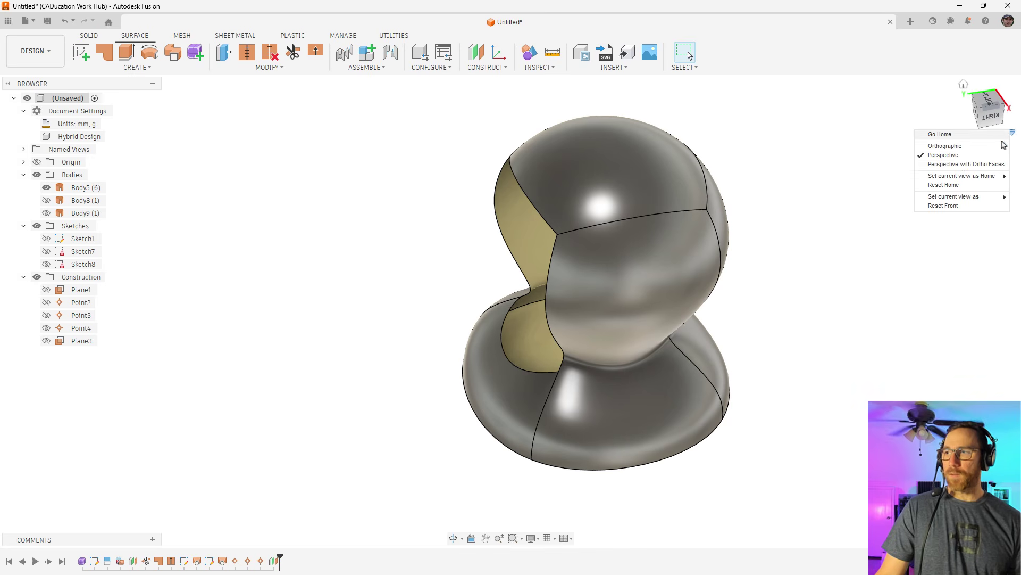
{"action": "left_click", "coordinate": [965, 165]}
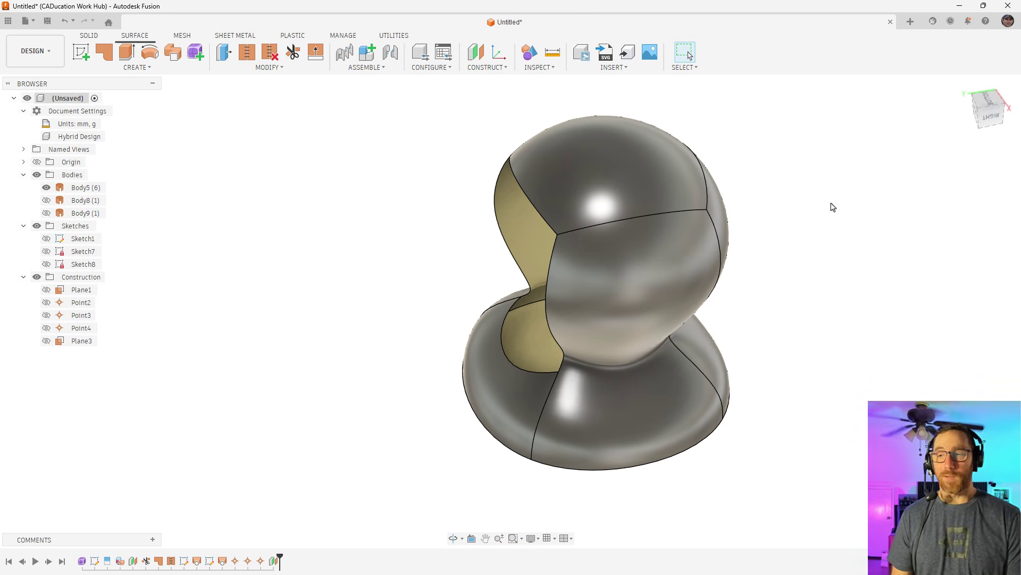
- Show the loft patch Body9 over the vase body's opening and inspect the closed side
{"action": "middle_click_drag", "start_coordinate": [567, 335], "coordinate": [589, 343], "text": "shift"}
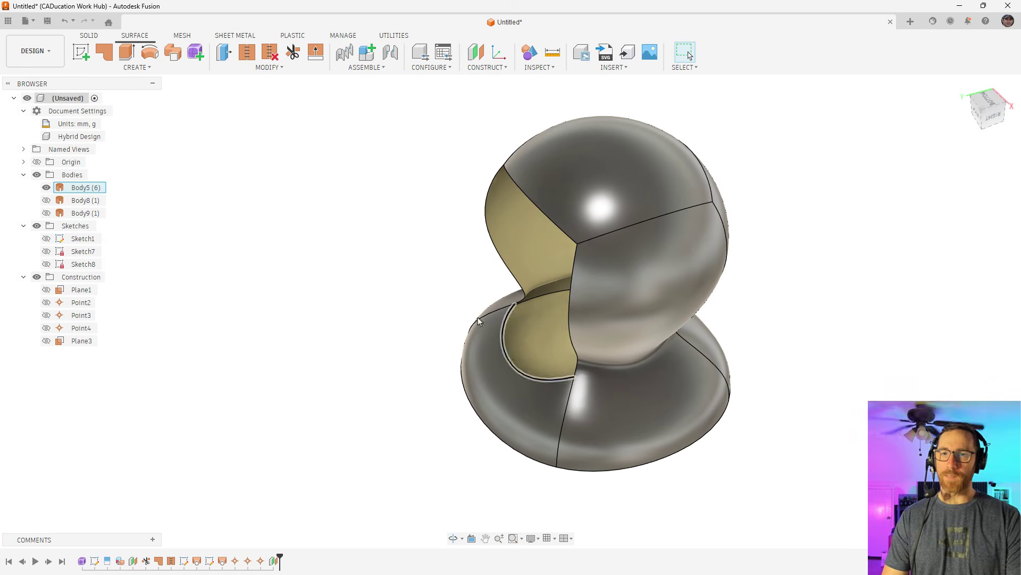
{"action": "left_click", "coordinate": [46, 213]}
{"action": "middle_click_drag", "start_coordinate": [369, 249], "coordinate": [436, 304], "text": "shift"}
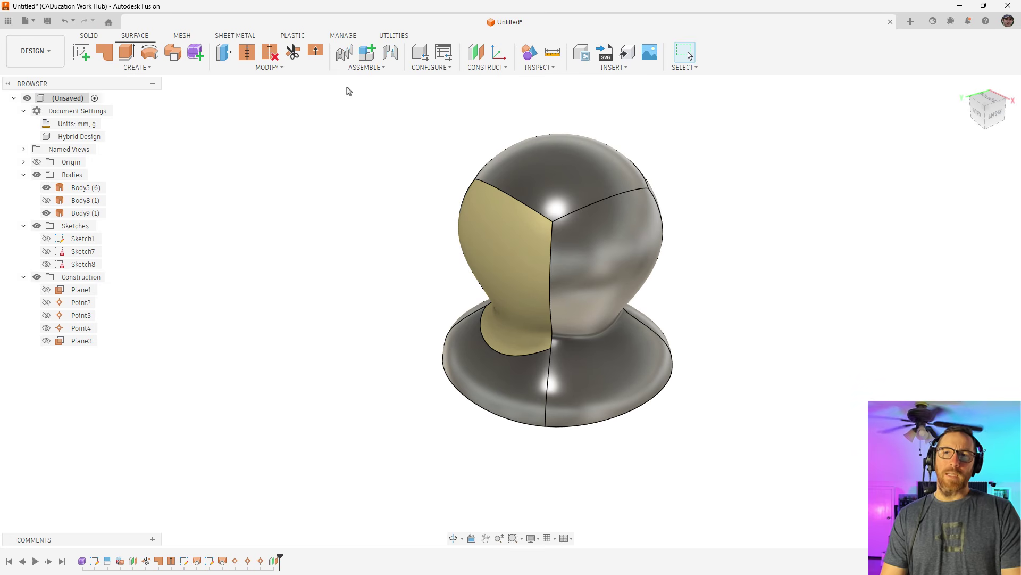
- Try to start Constrain Components with only surface bodies in the design
{"action": "left_click", "coordinate": [366, 68]}
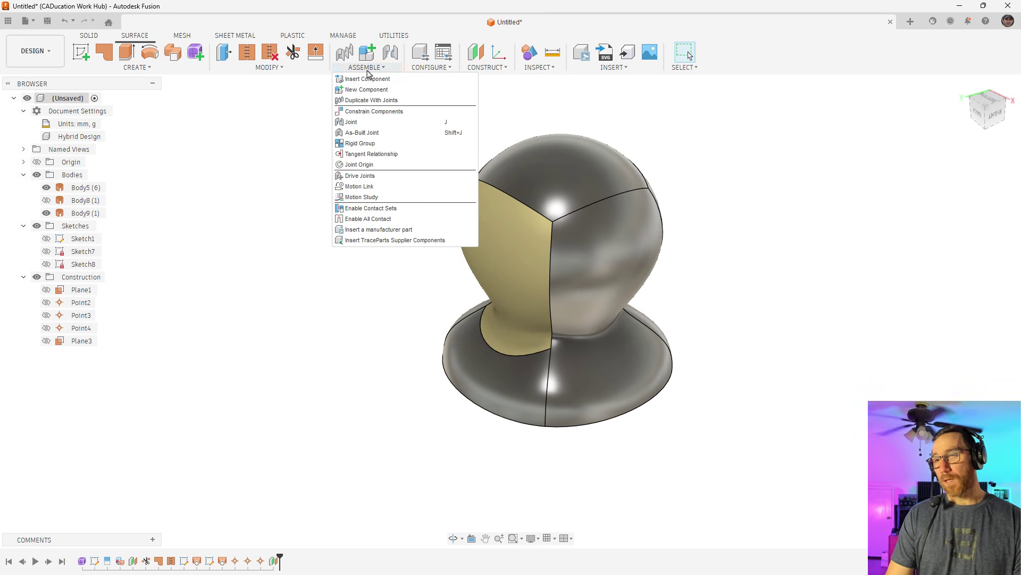
{"action": "left_click", "coordinate": [383, 115]}
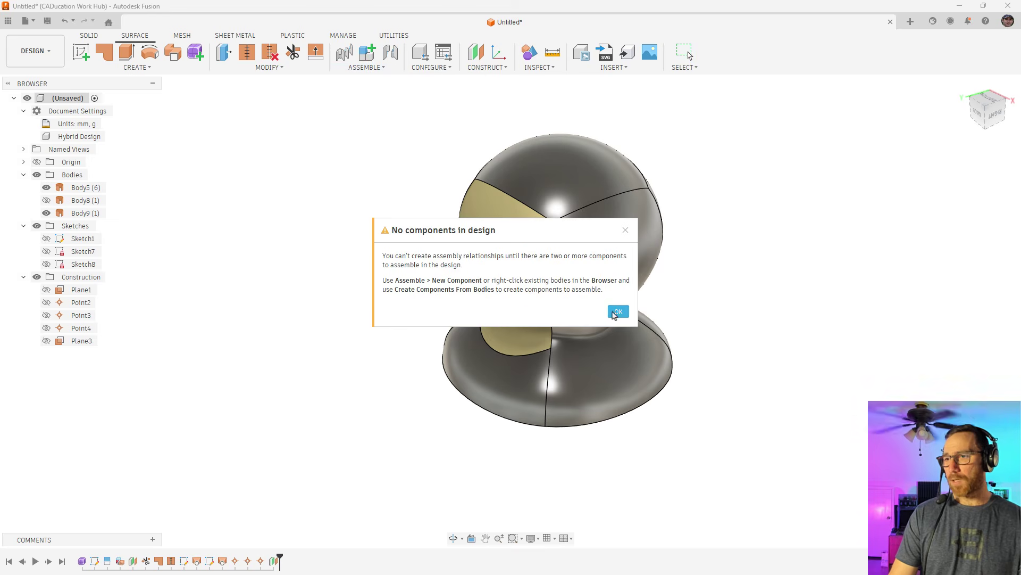
{"action": "left_click", "coordinate": [616, 311]}
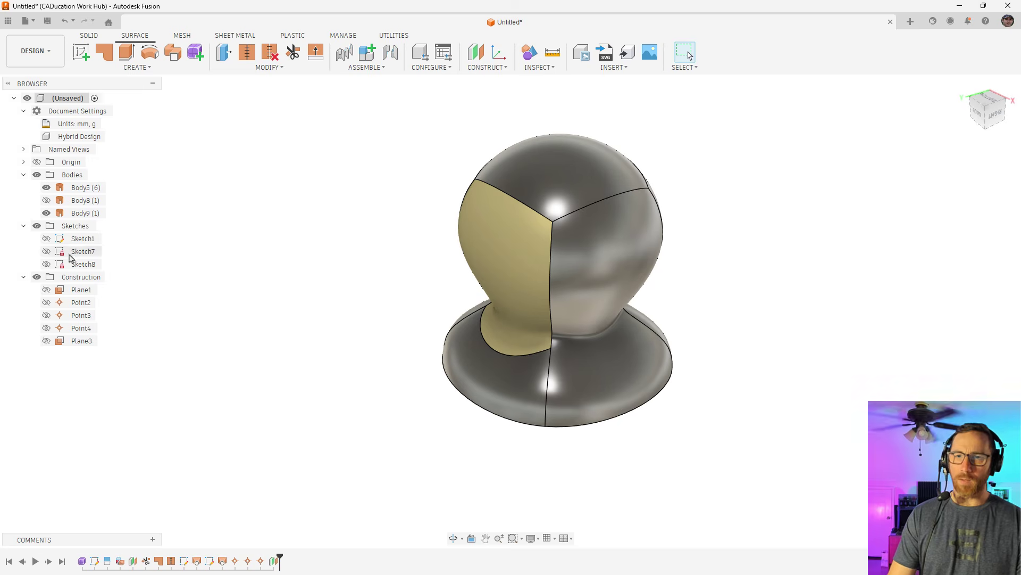
- Create a component from the loft patch Body9 and look at the Constrain Components options without applying a constraint
{"action": "right_click", "coordinate": [77, 213]}
{"action": "left_click", "coordinate": [160, 252]}
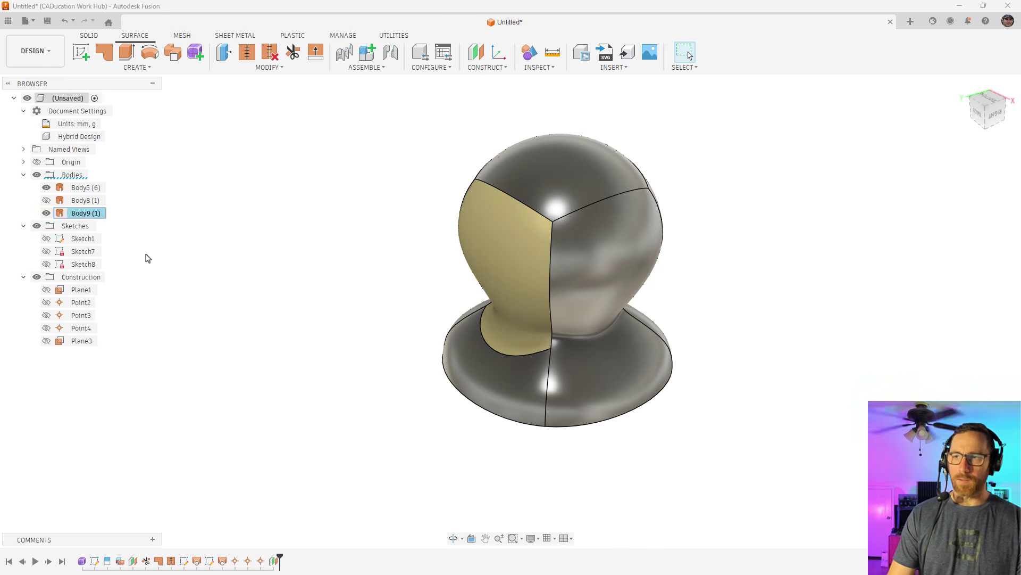
{"action": "left_click", "coordinate": [399, 75]}
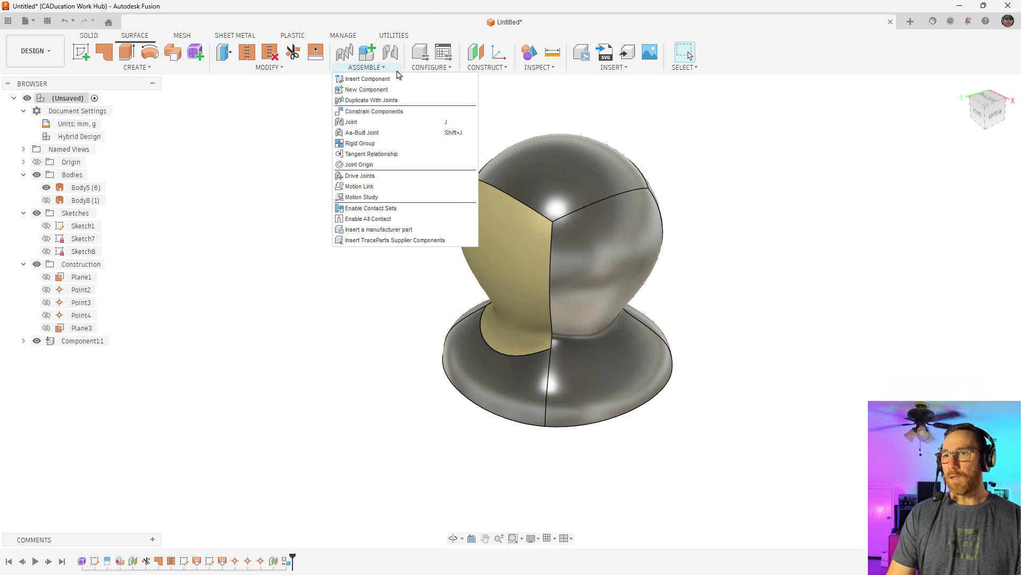
{"action": "left_click", "coordinate": [383, 111]}
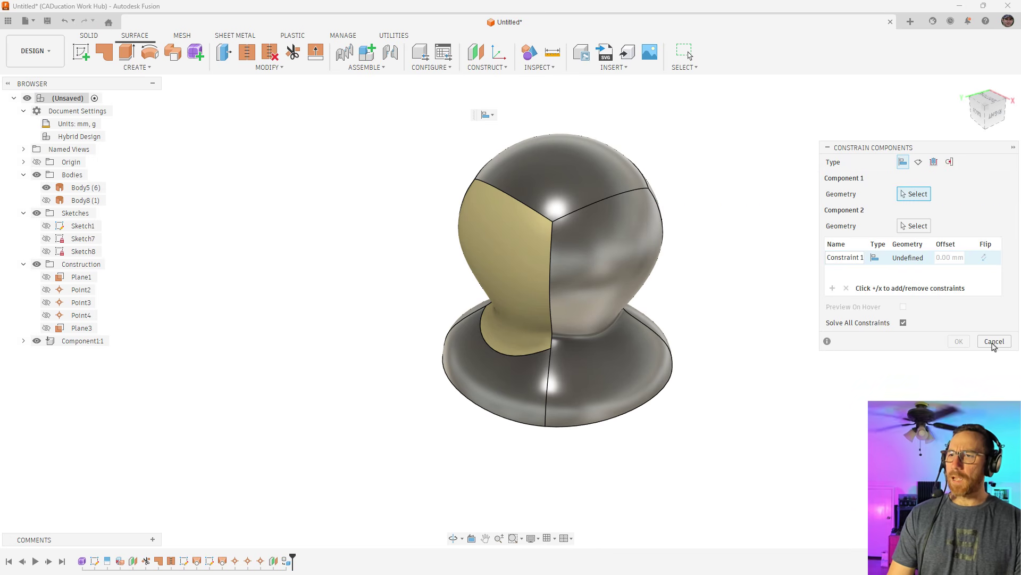
{"action": "left_click", "coordinate": [993, 342]}
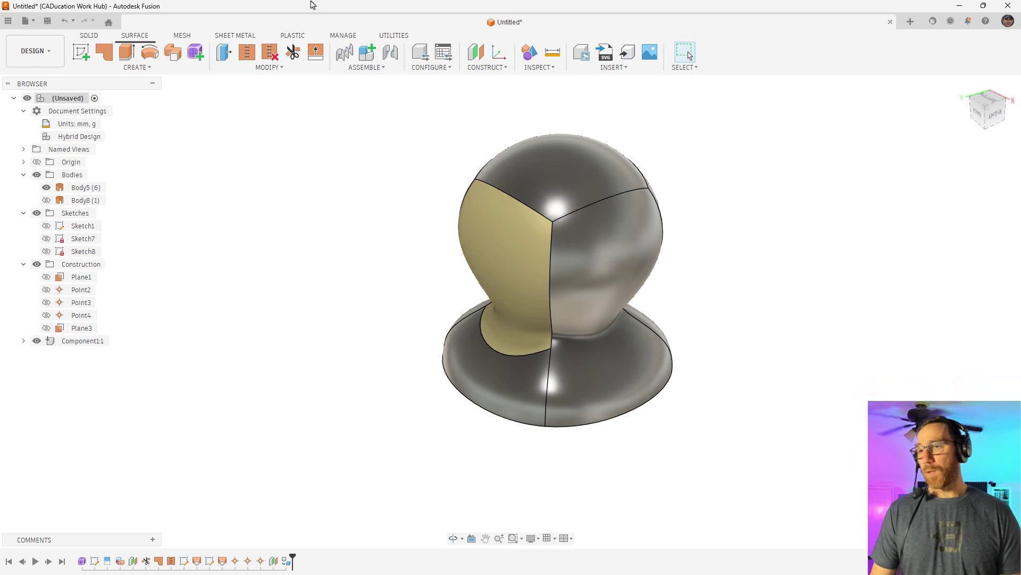
{"action": "left_click", "coordinate": [352, 68]}
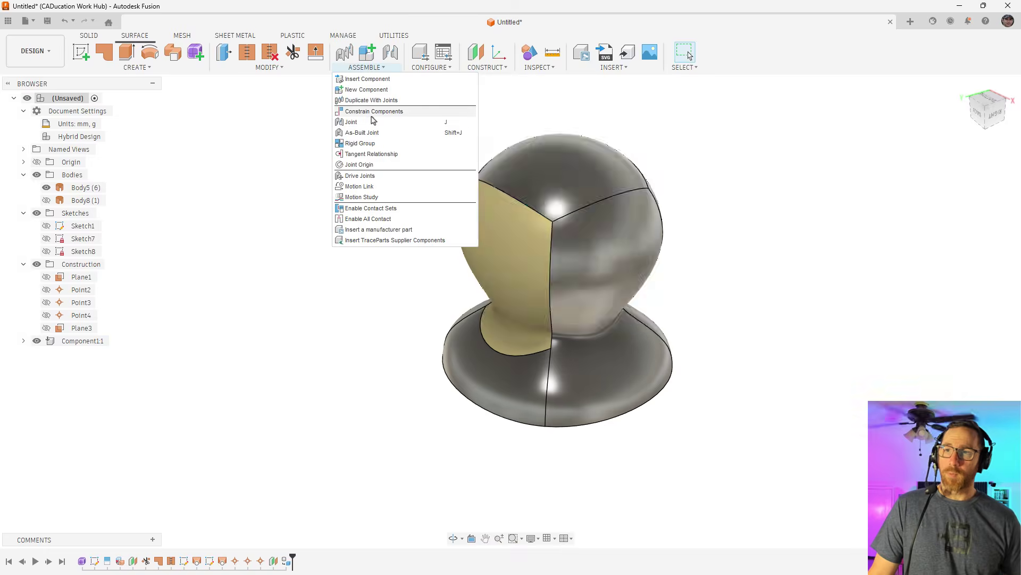
{"action": "left_click", "coordinate": [432, 69]}
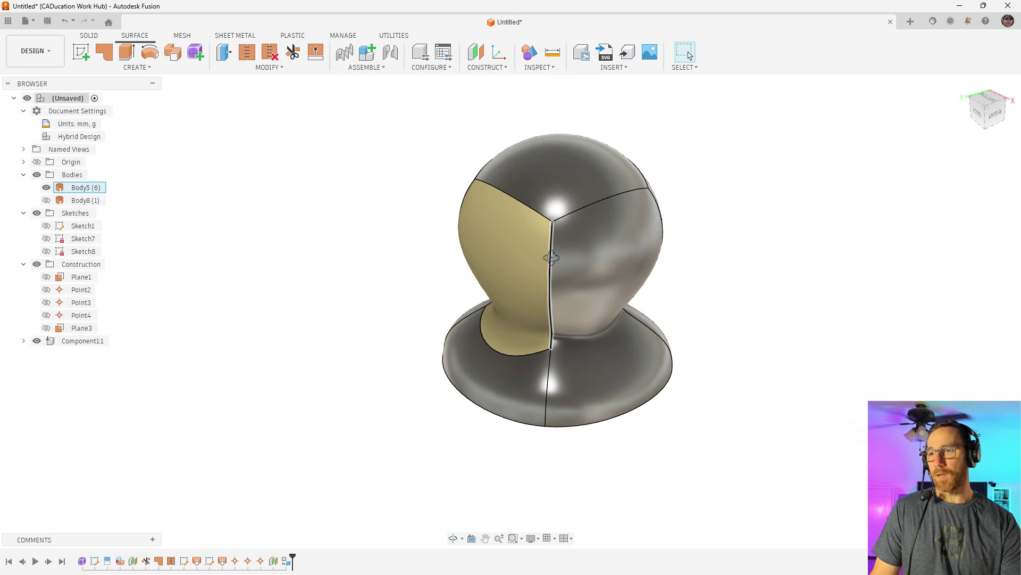
{"action": "mouse_move", "coordinate": [553, 245]}
{"action": "middle_mouse_down", "text": "shift"}
{"action": "mouse_move", "coordinate": [522, 244]}
{"action": "mouse_move", "coordinate": [565, 251]}
{"action": "middle_mouse_up", "text": "shift"}
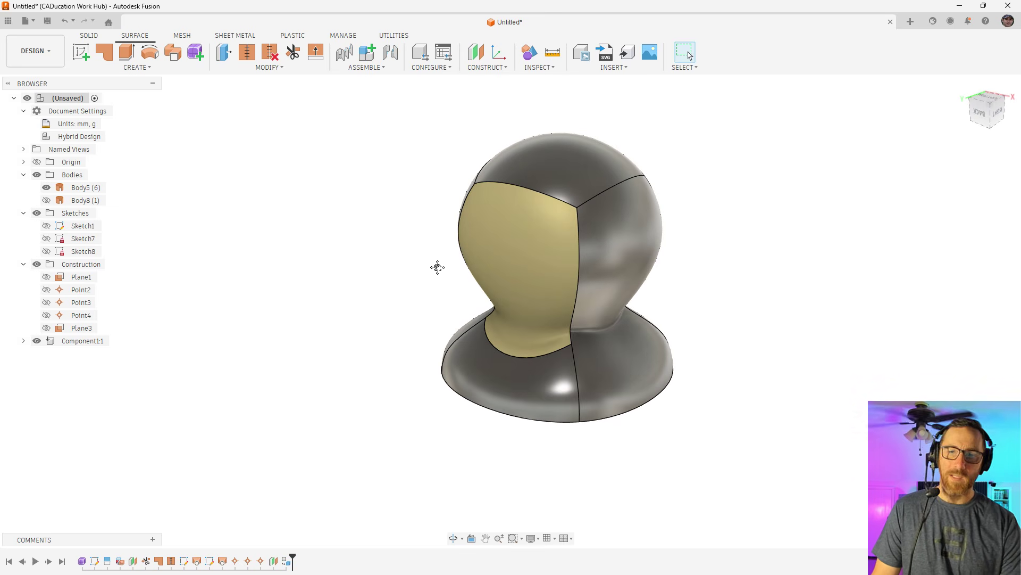
{"action": "middle_click_drag", "start_coordinate": [436, 266], "coordinate": [410, 256]}
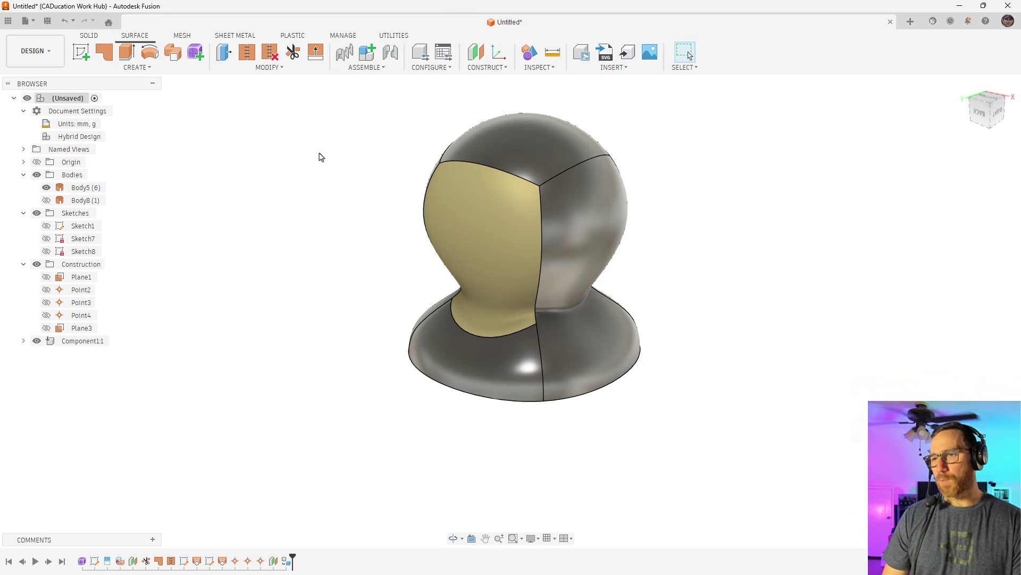
{"action": "left_click", "coordinate": [582, 207]}
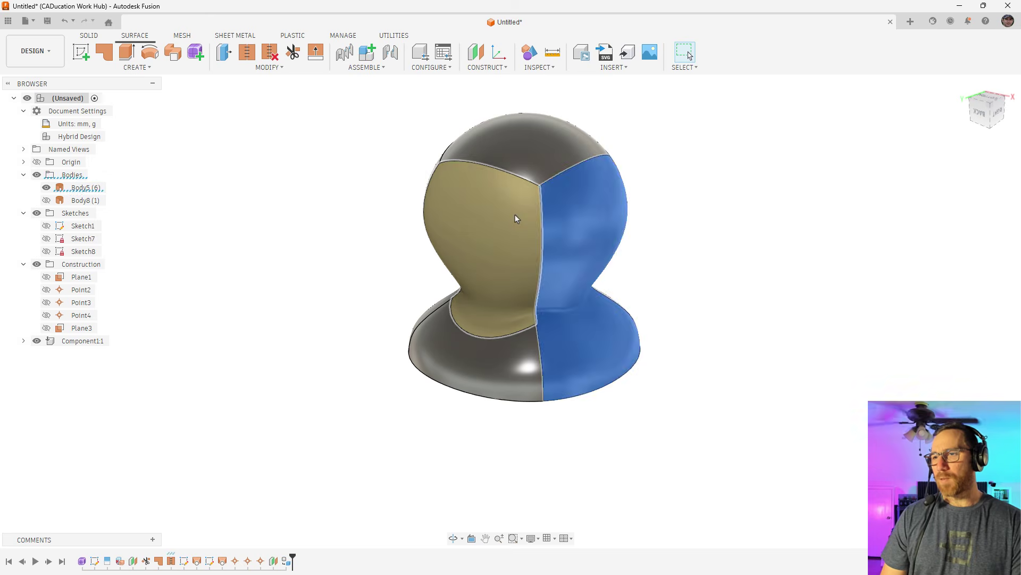
{"action": "left_click", "coordinate": [530, 131]}
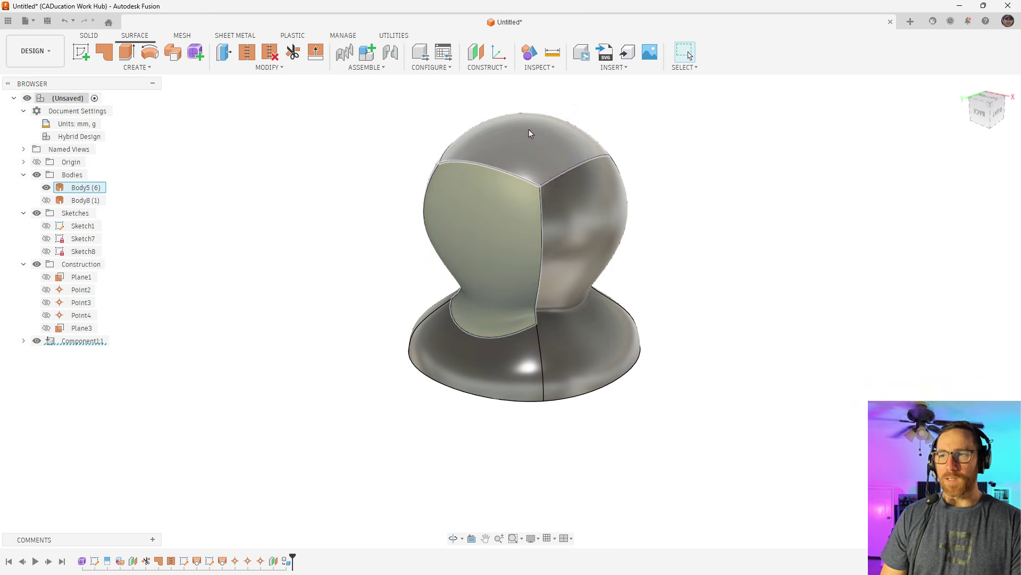
{"action": "left_click", "coordinate": [347, 207]}
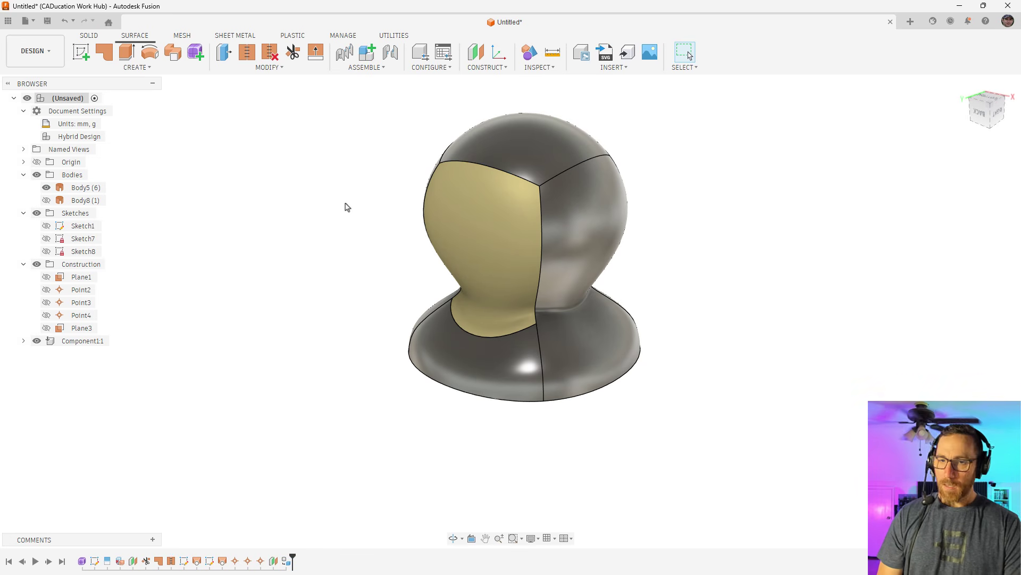